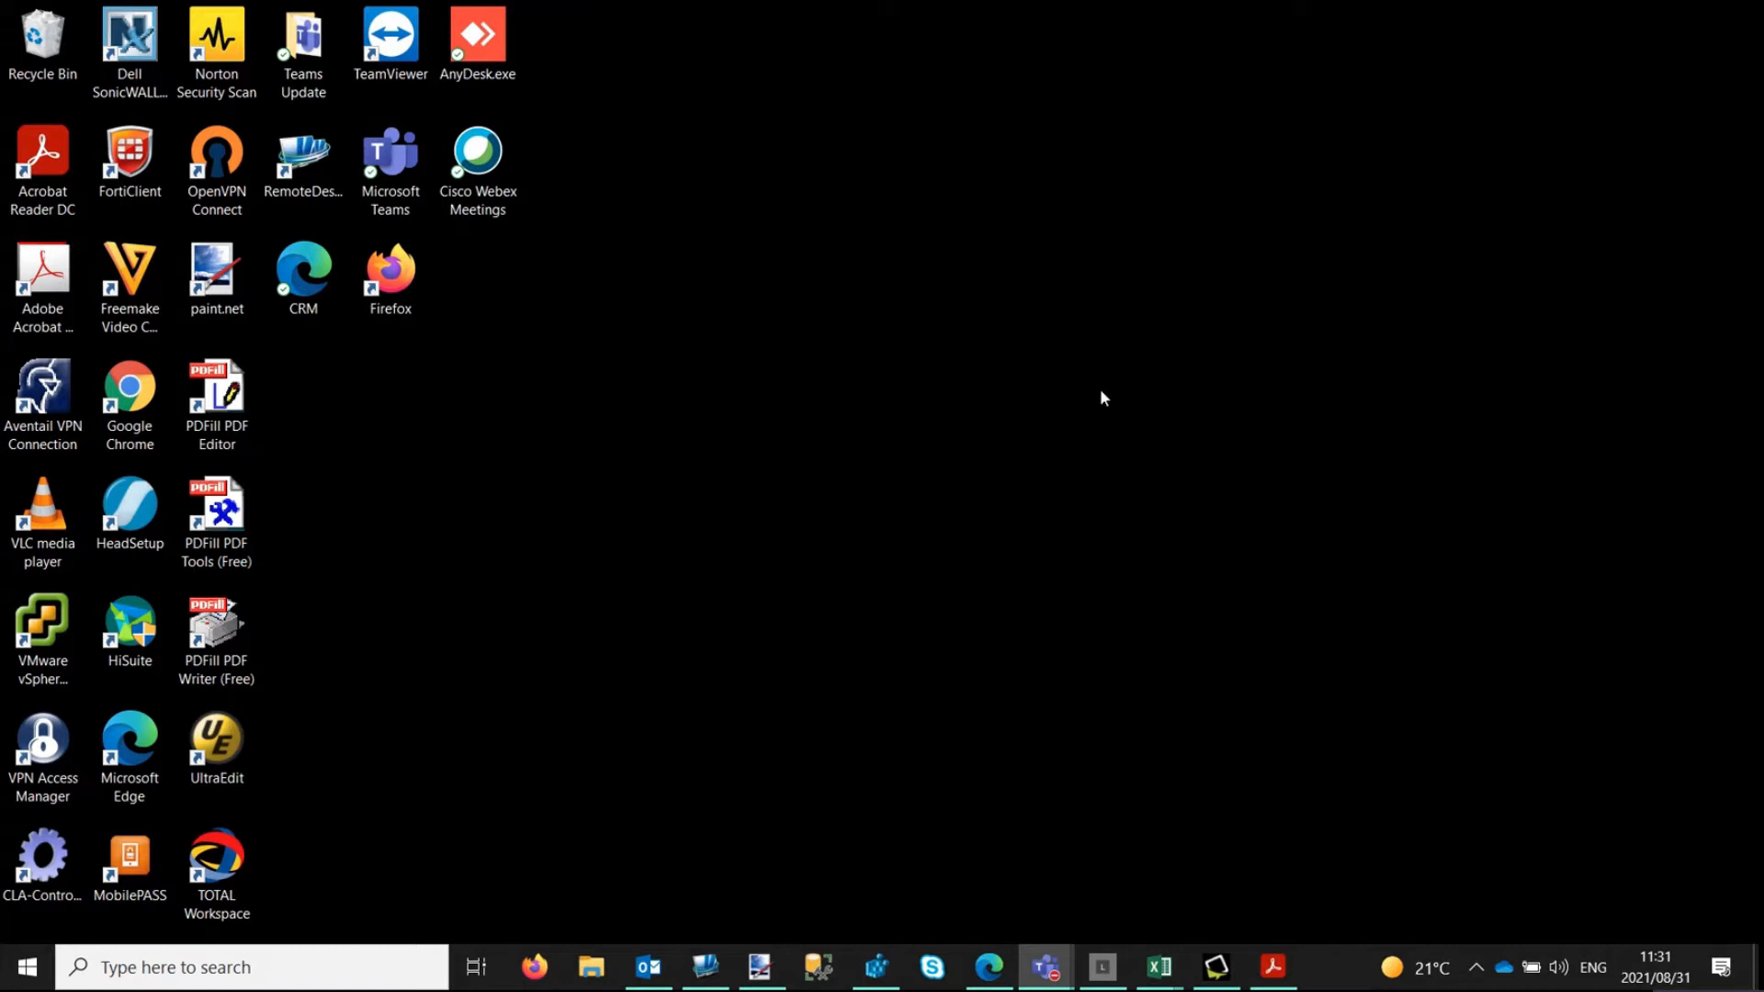
Lock the computer to view its current lock screen image, and return to the desktop.
{"action": "key", "text": "super+l"}
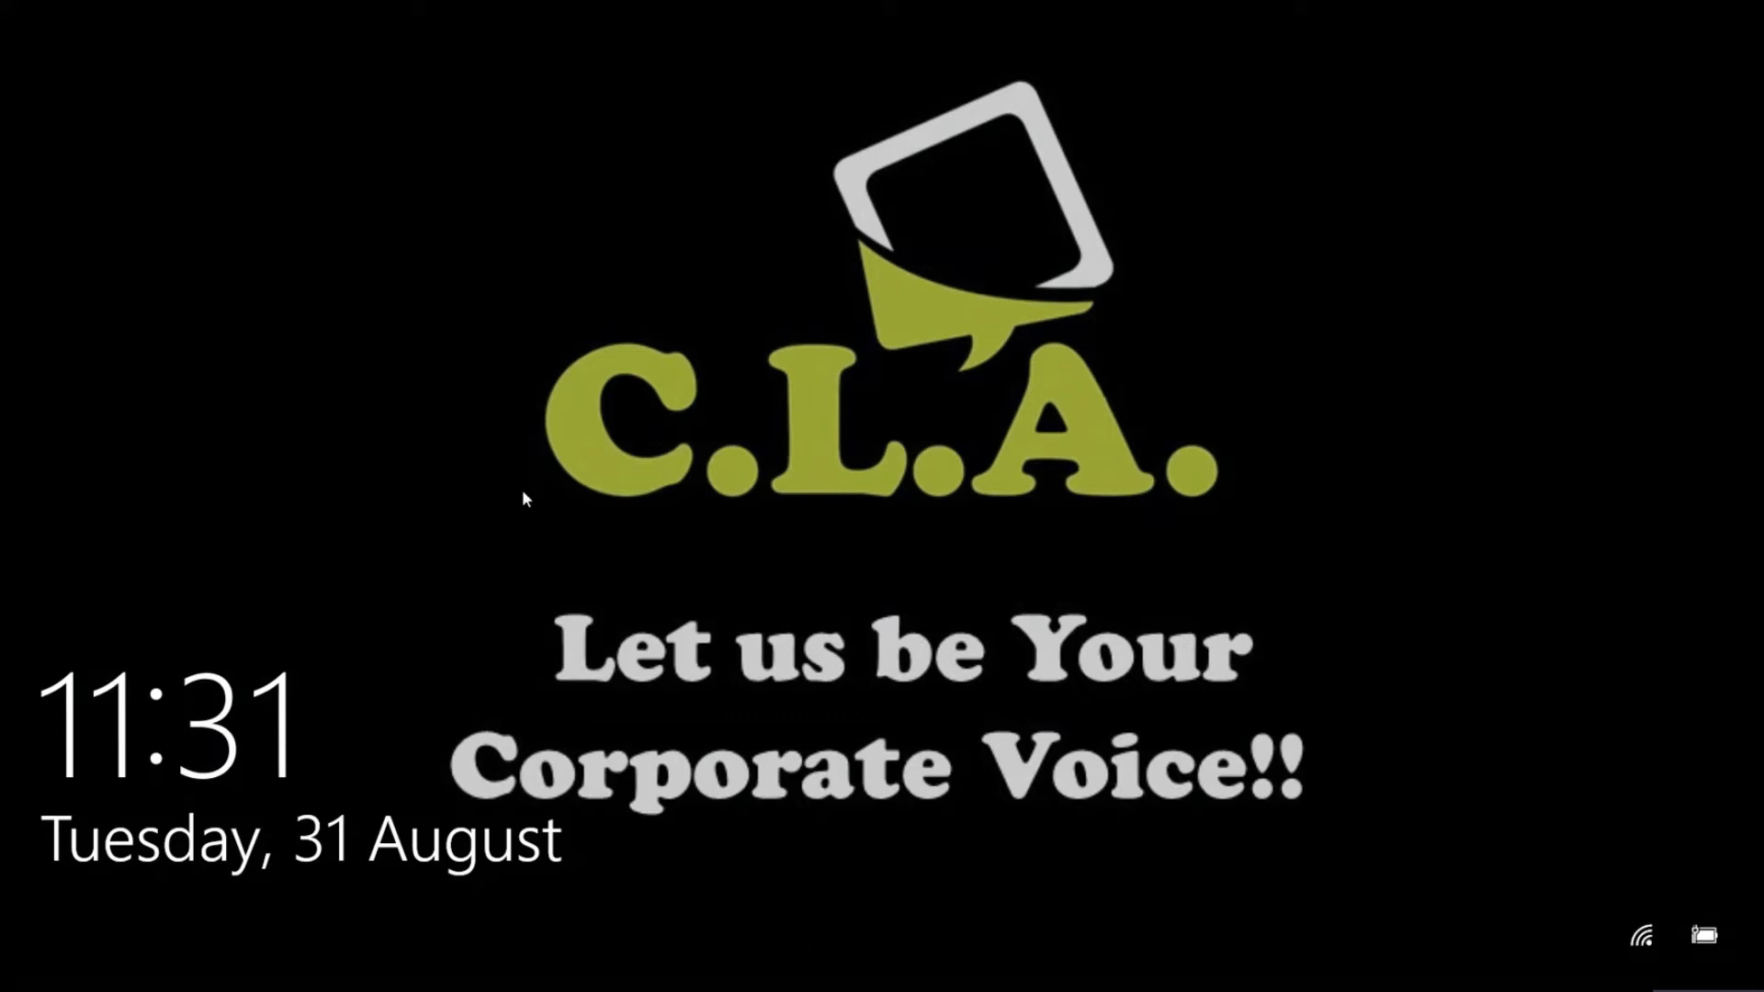
{"action": "left_click", "coordinate": [889, 519]}
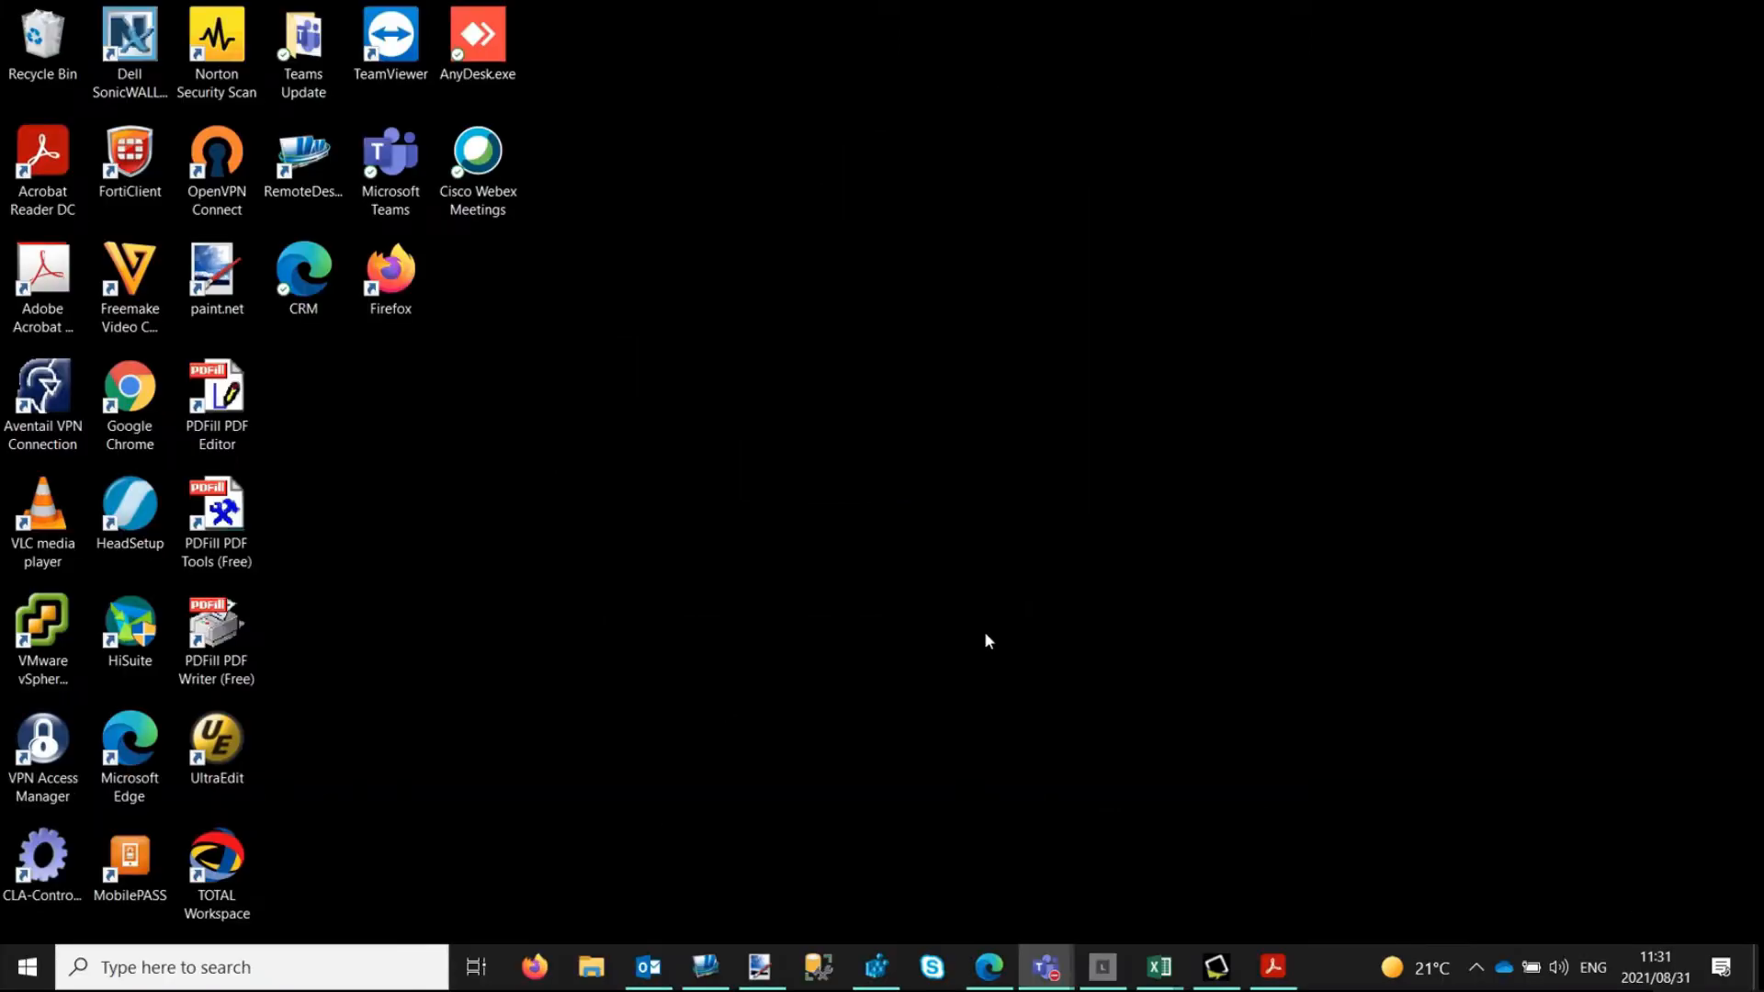
Switch to Corporate LAN Advertising and open the Lockscreen module.
{"action": "left_click", "coordinate": [1216, 967]}
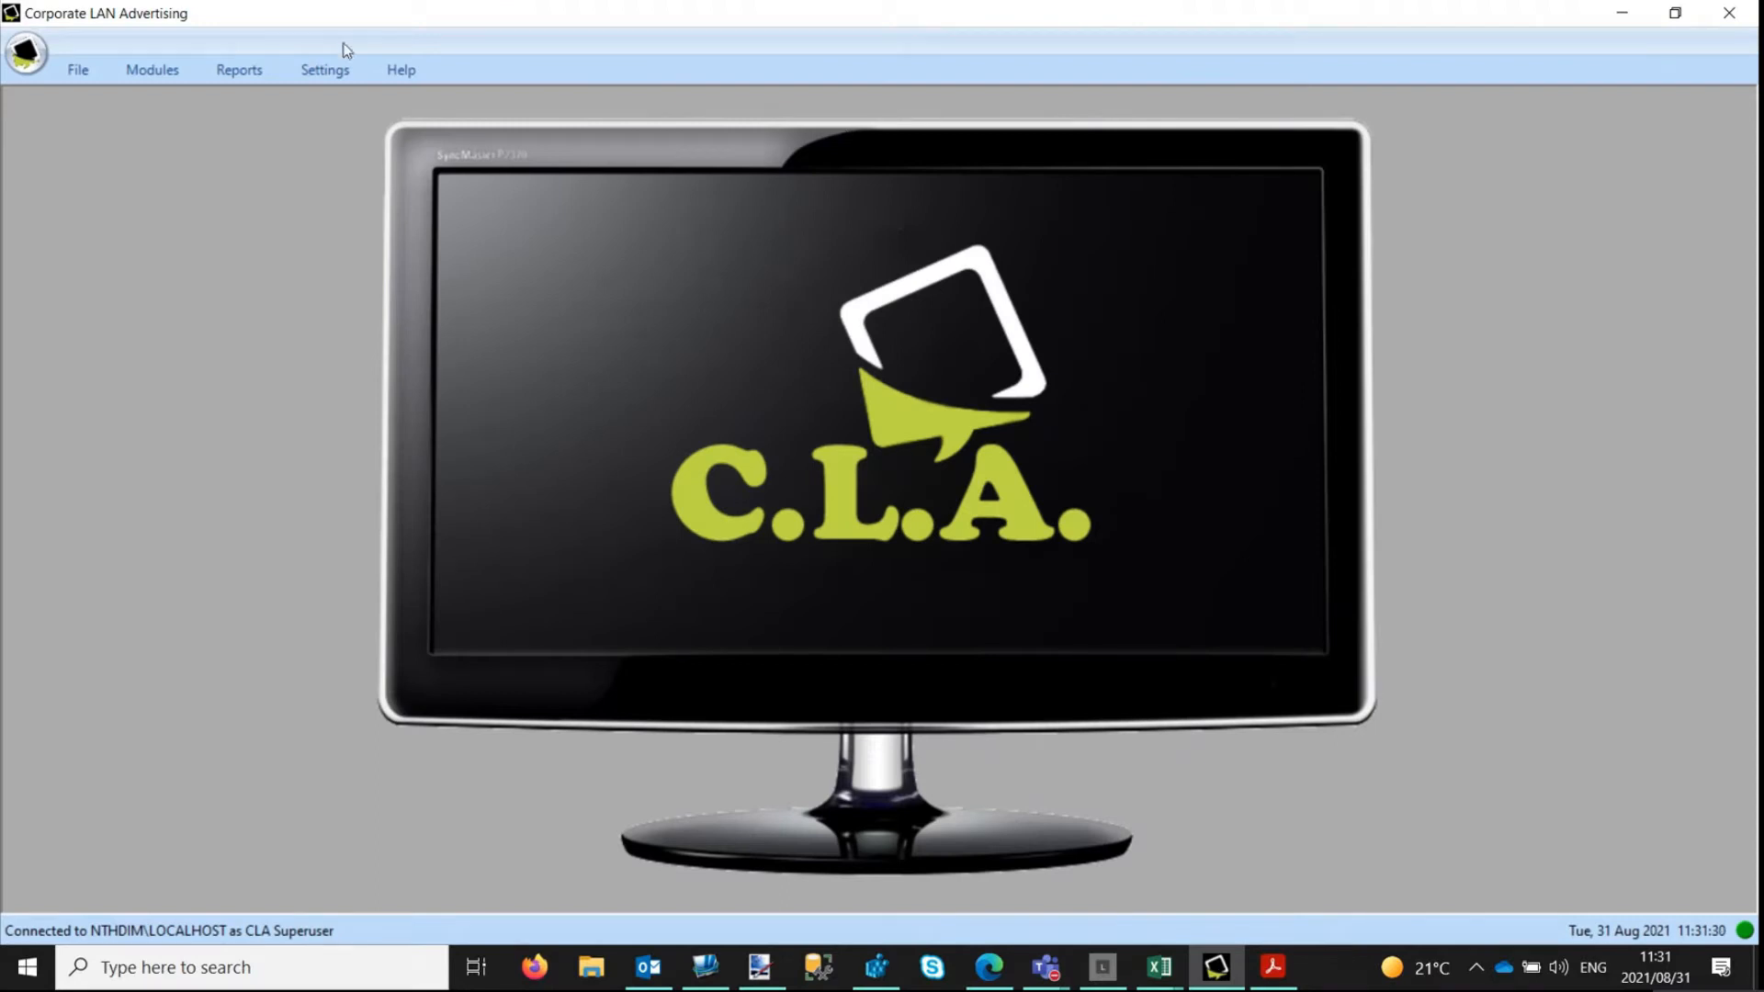
{"action": "left_click", "coordinate": [166, 71]}
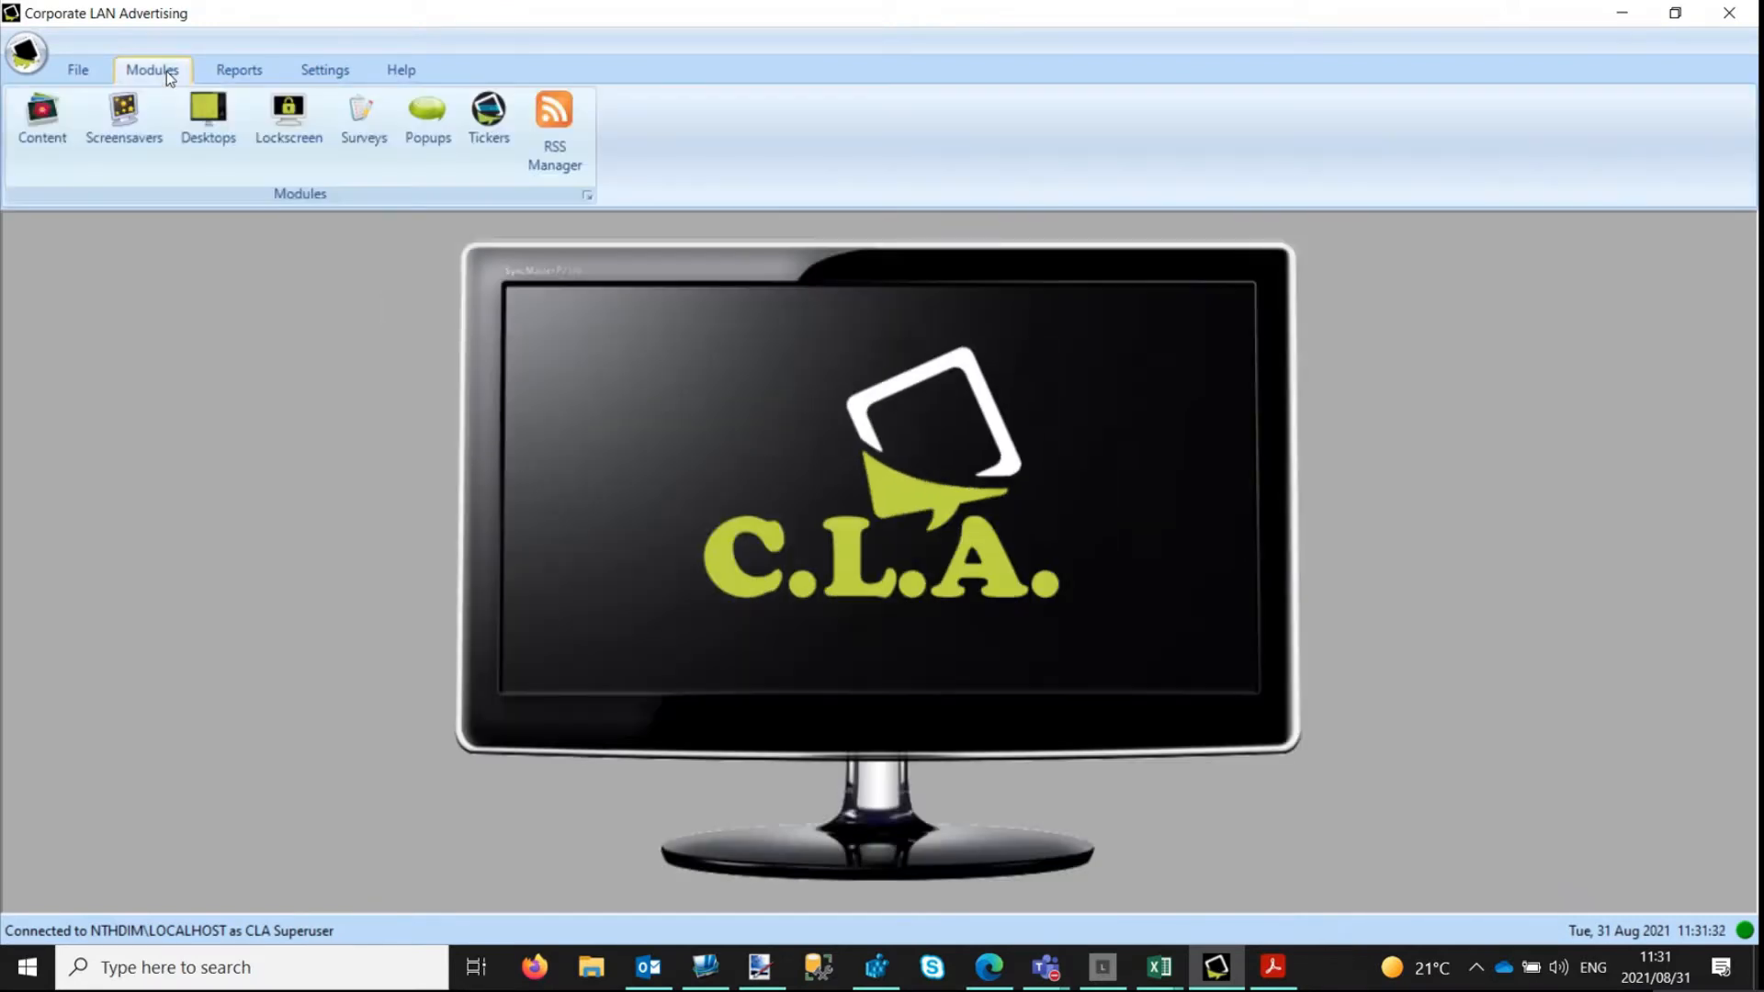
{"action": "left_click", "coordinate": [295, 144]}
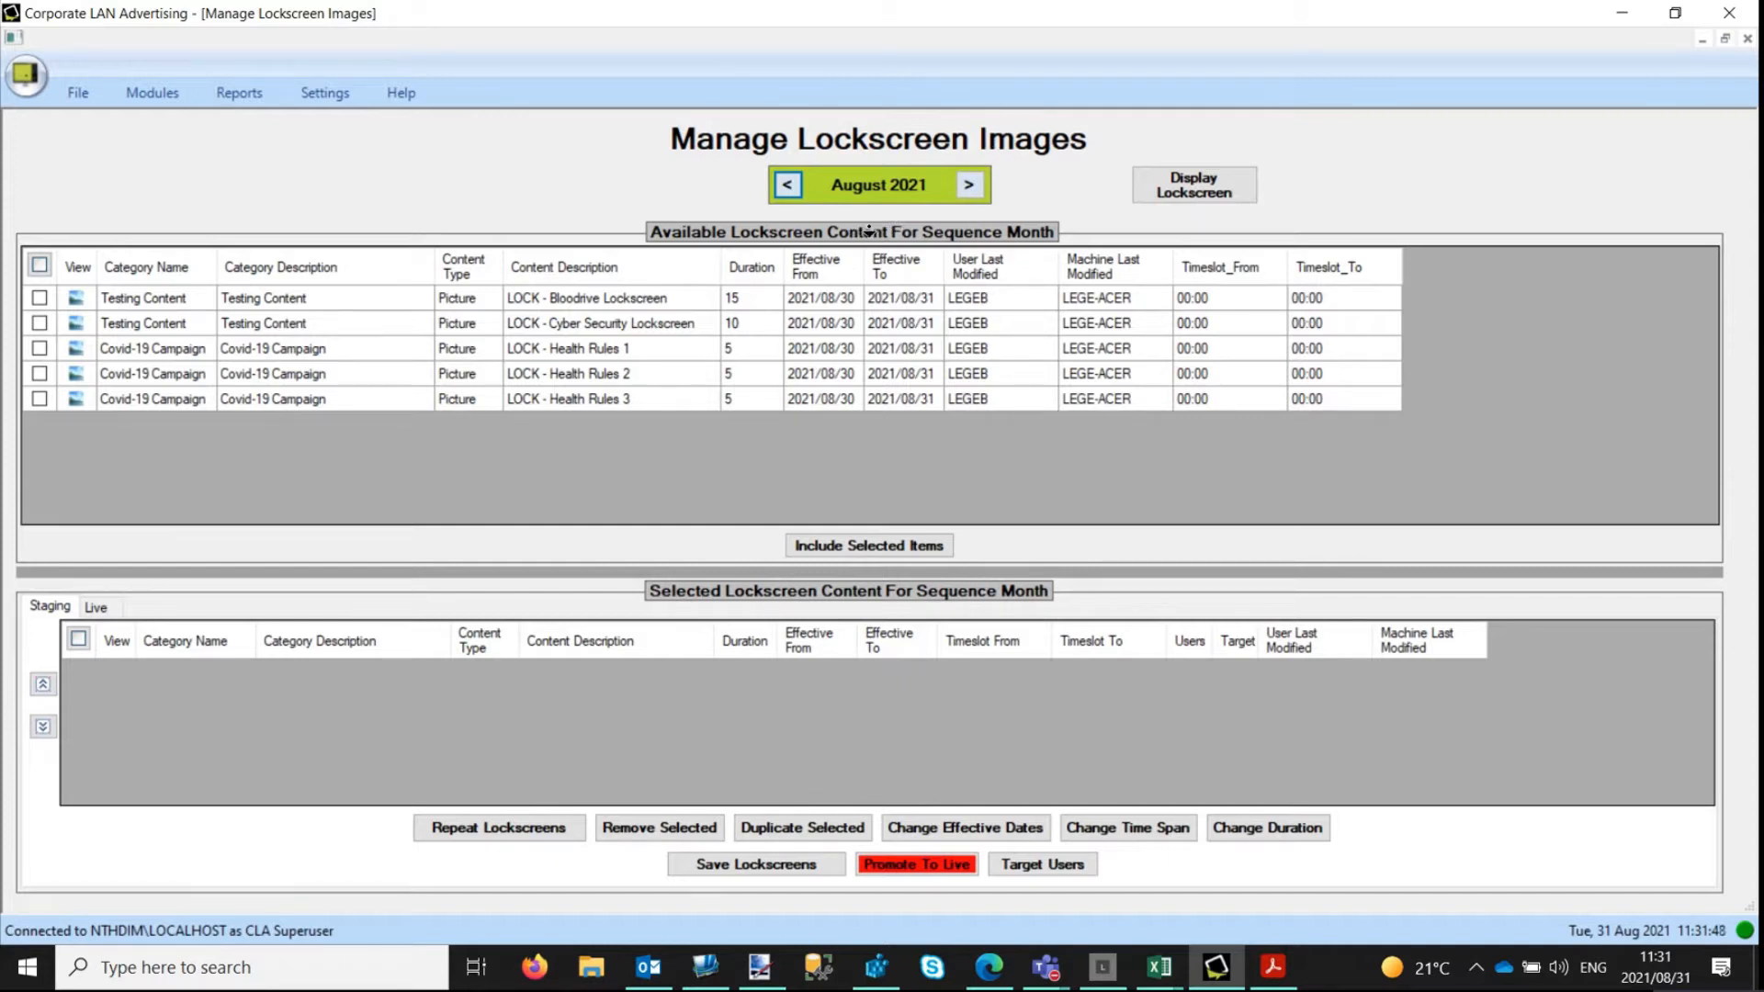
Browse the available lockscreen content for September and October 2021, and return to August 2021.
{"action": "left_click", "coordinate": [972, 187]}
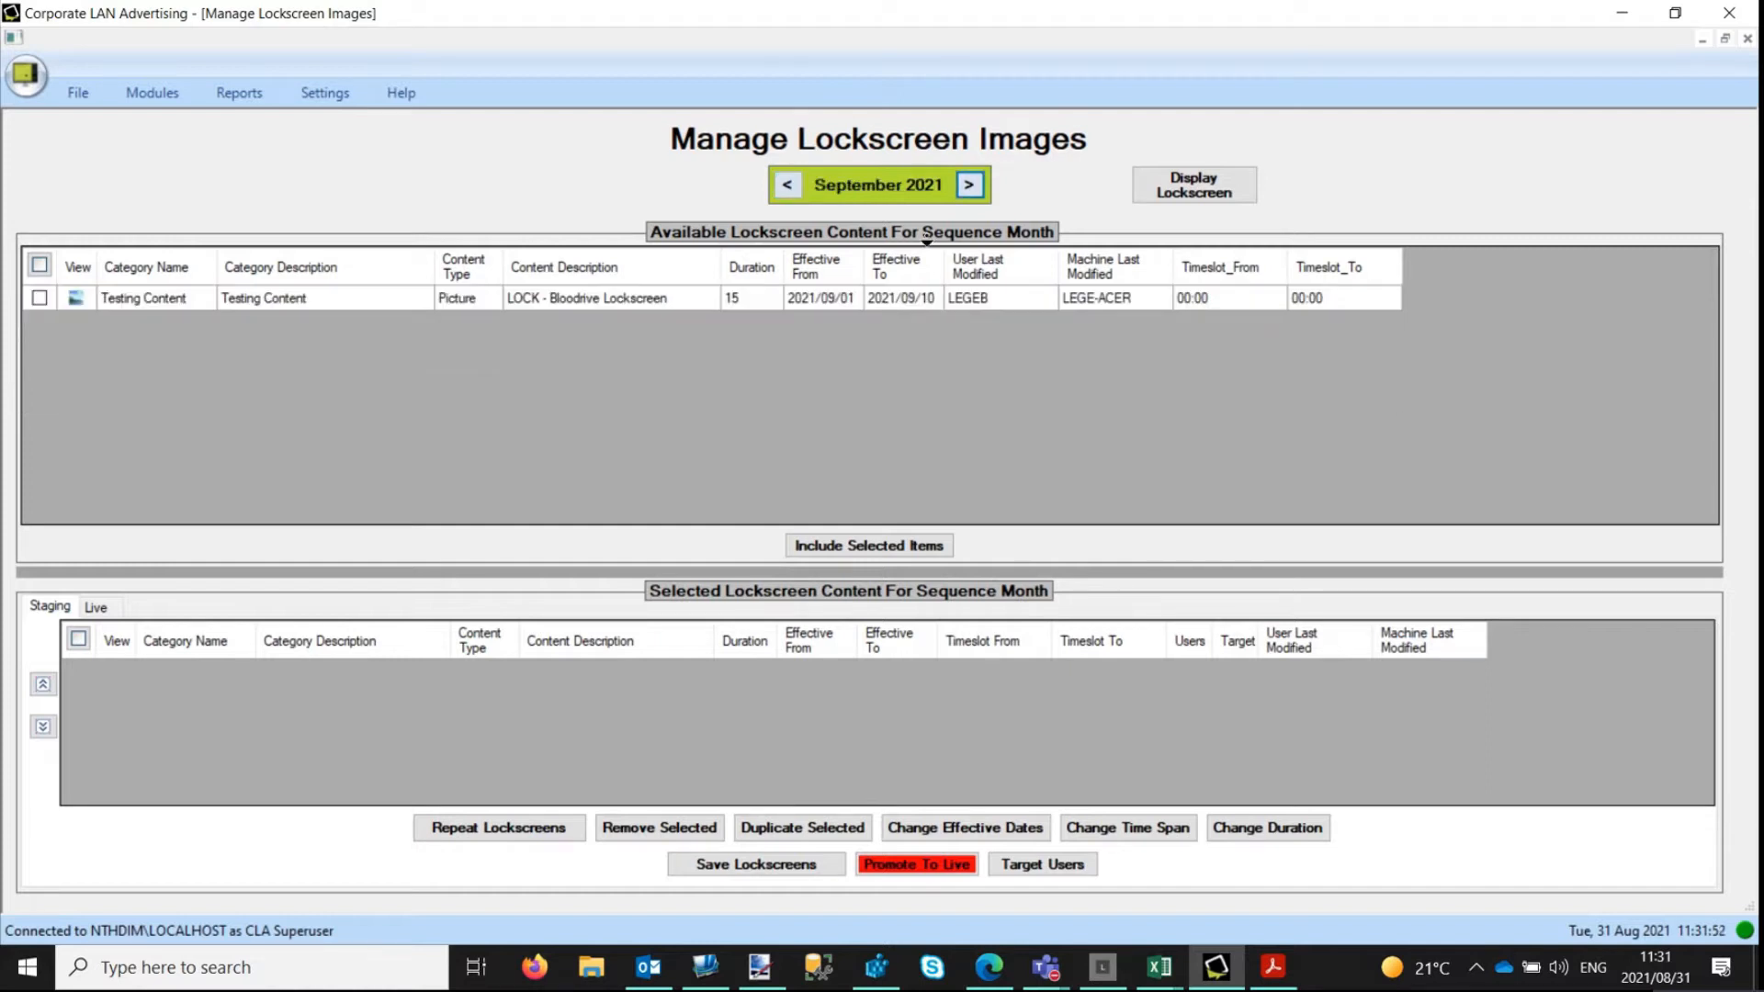
{"action": "left_click", "coordinate": [958, 187]}
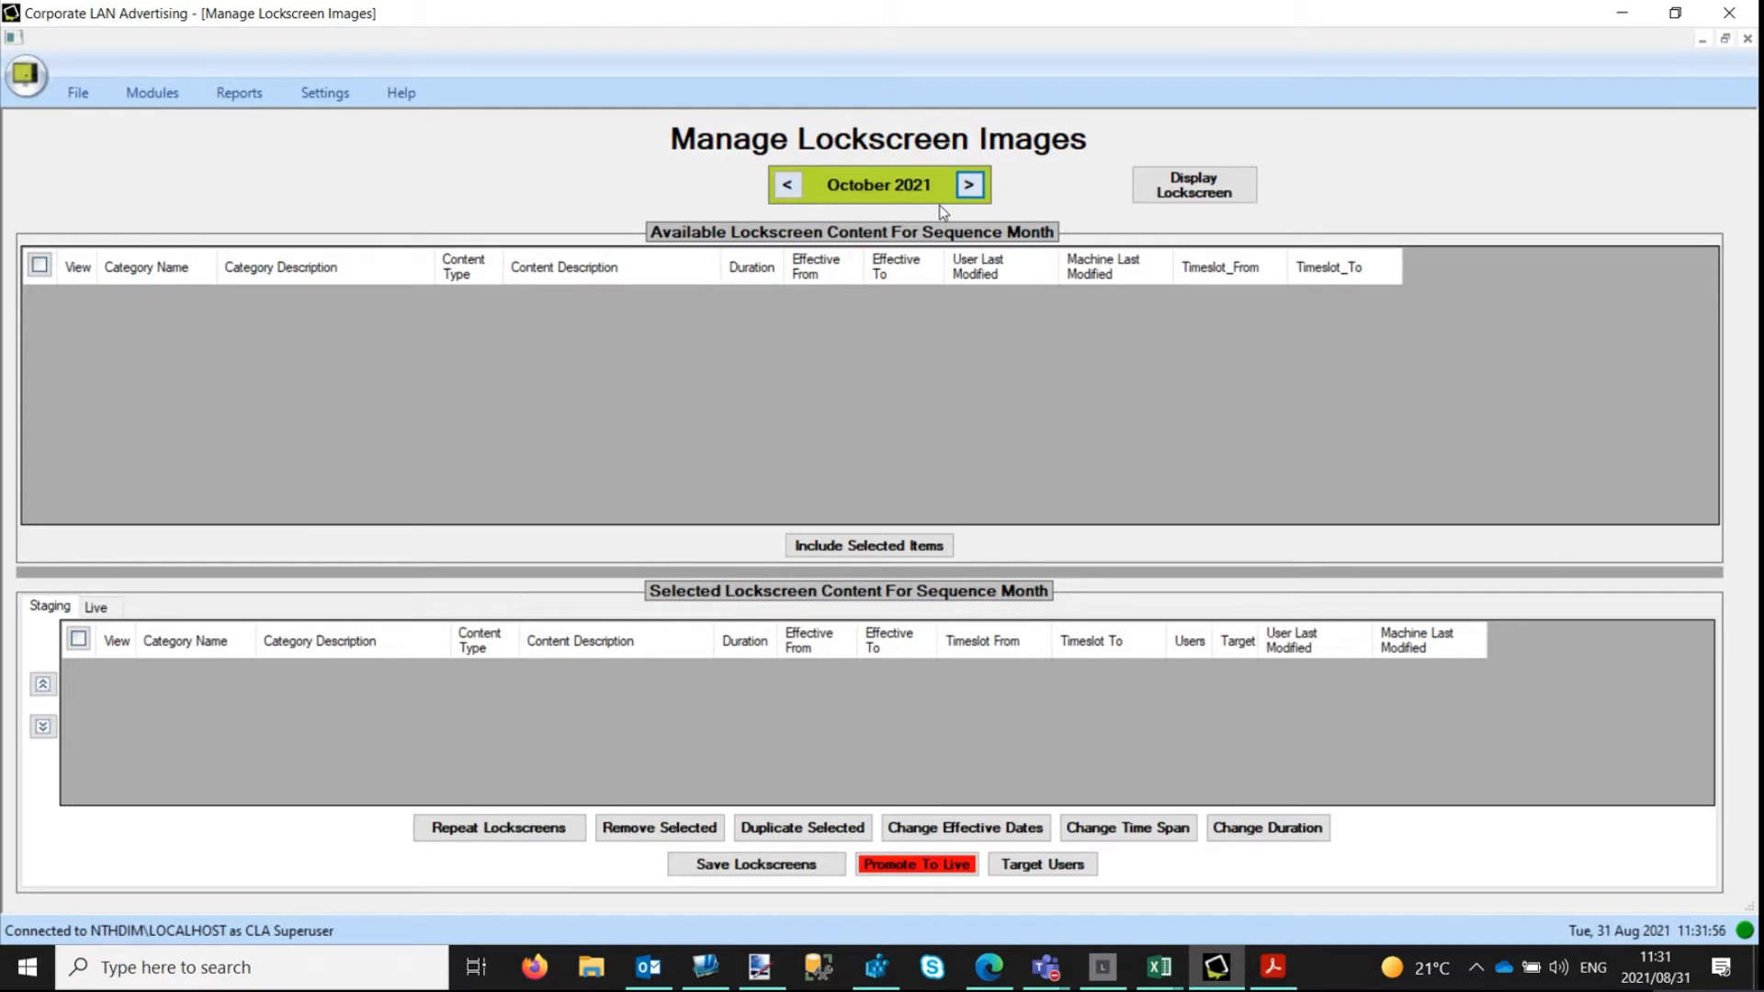
{"action": "left_click", "coordinate": [788, 185]}
{"action": "left_click", "coordinate": [792, 187]}
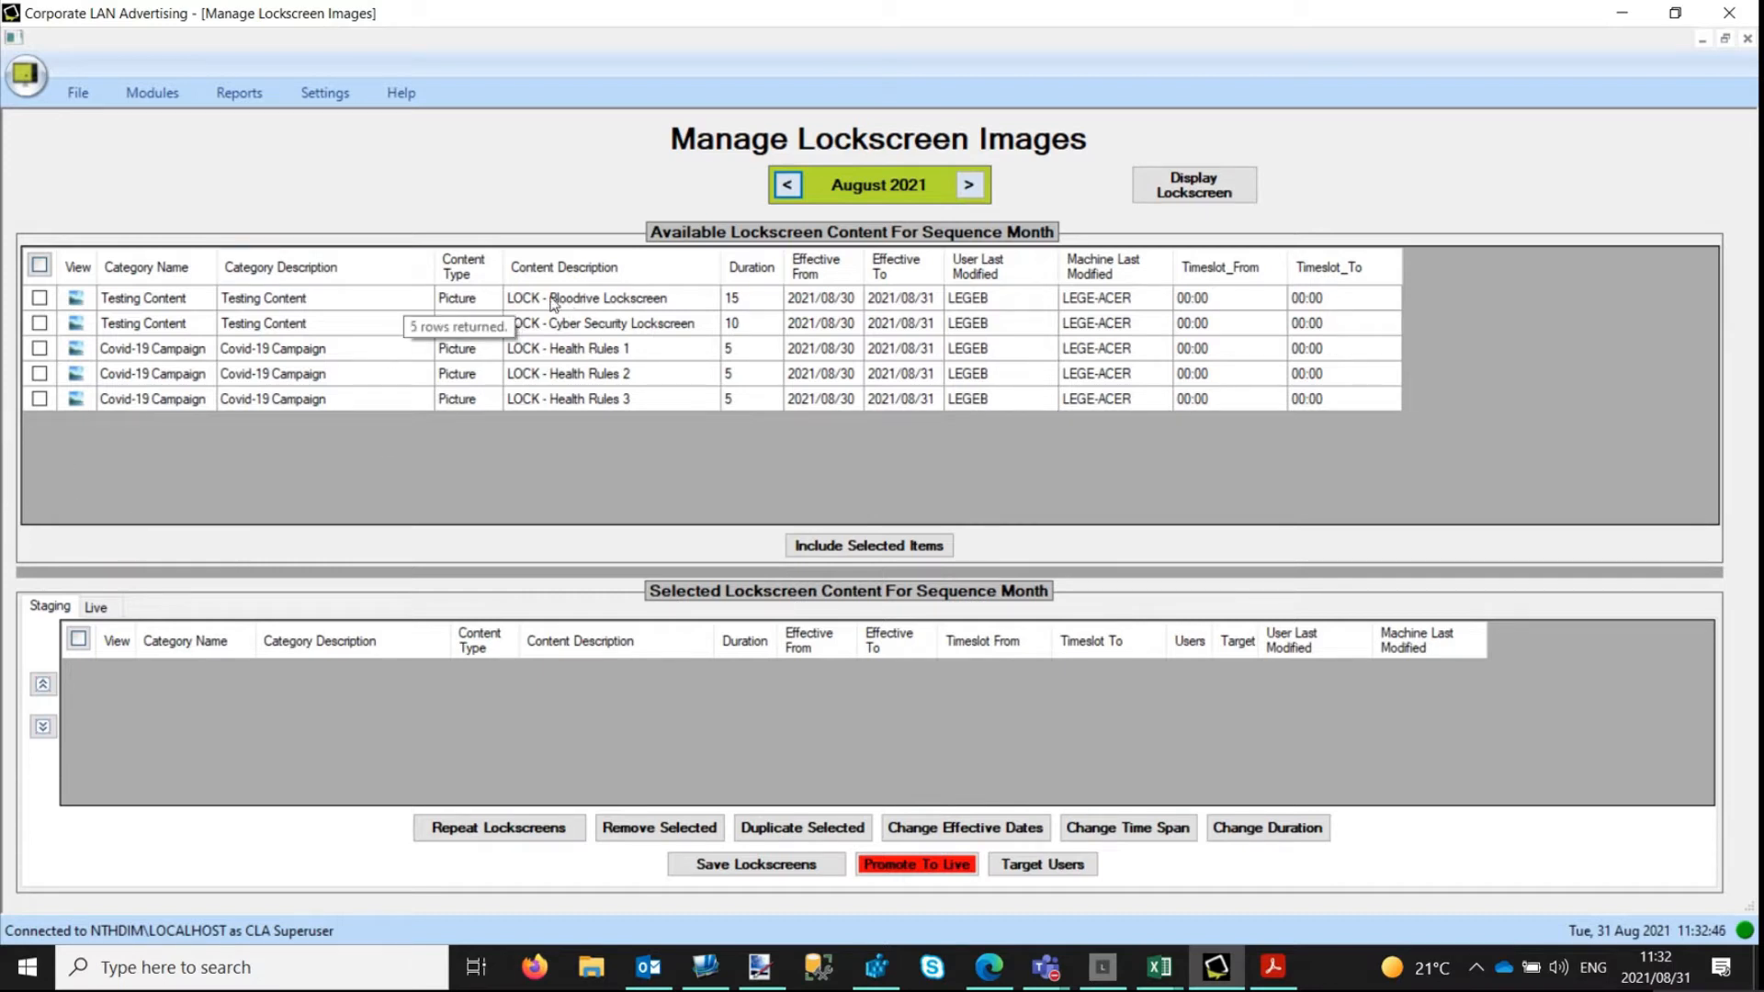
Include LOCK - Bloodrive Lockscreen and LOCK - Cyber Security Lockscreen in the August 2021 staging list, previewing the Cyber Security picture.
{"action": "left_click", "coordinate": [40, 299]}
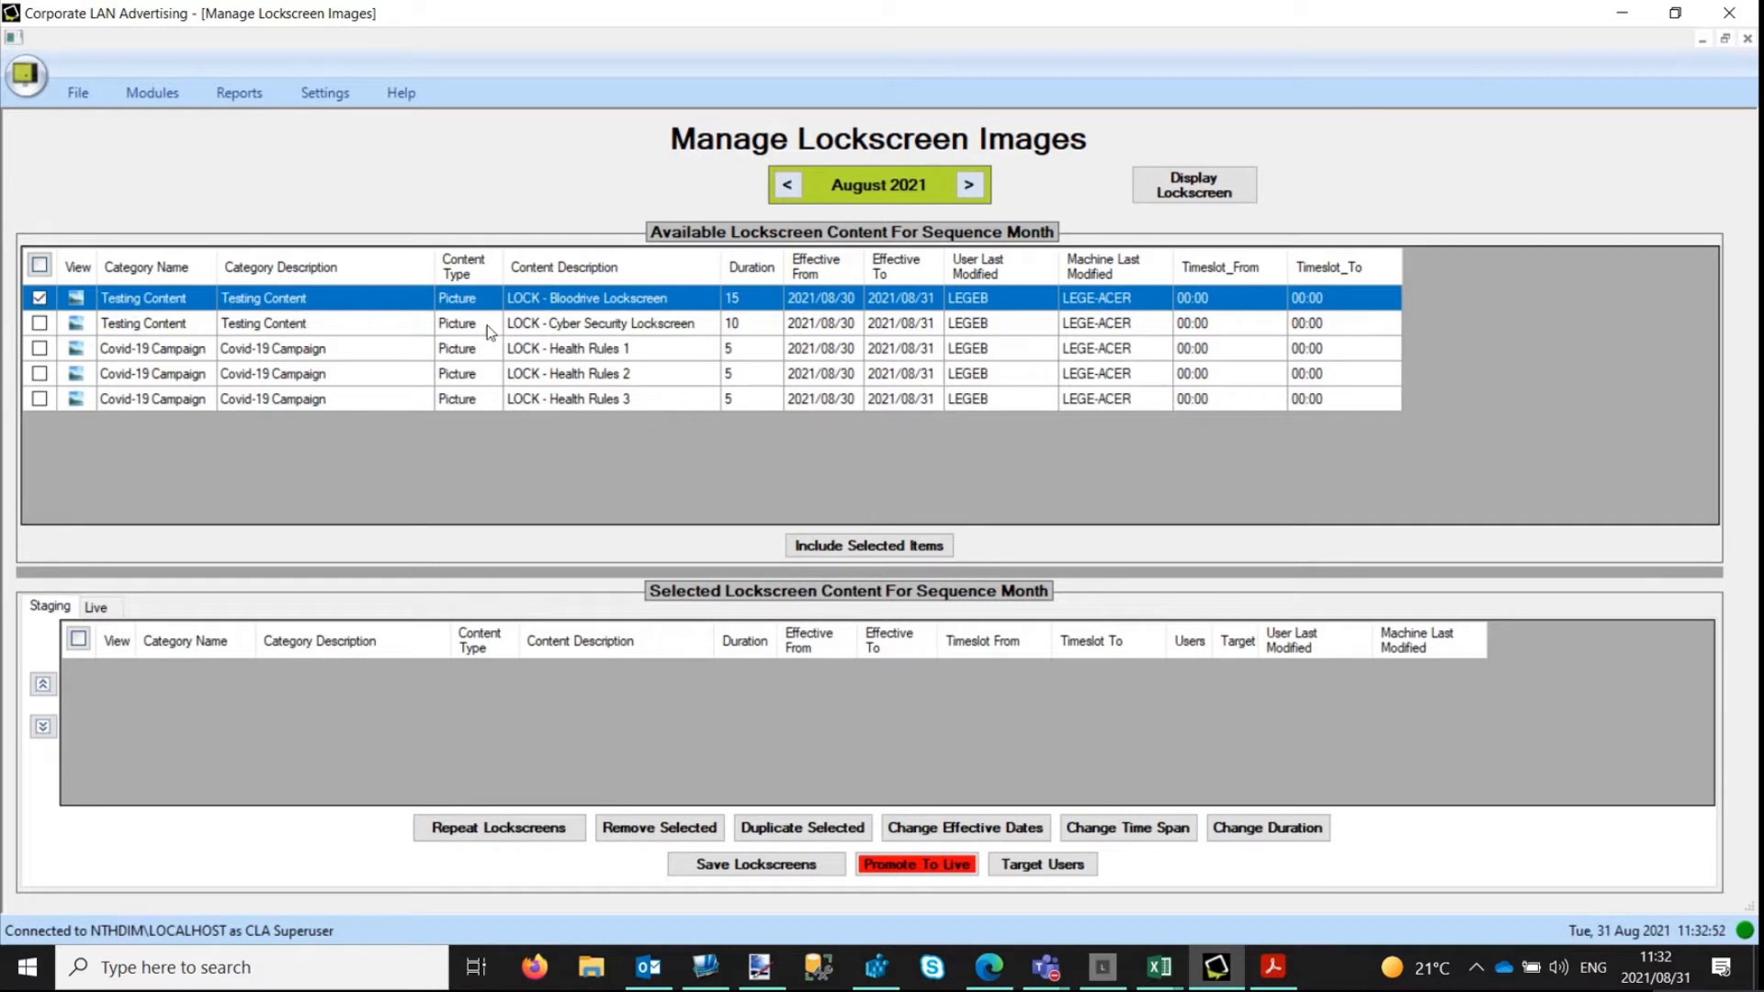
{"action": "left_click", "coordinate": [39, 324]}
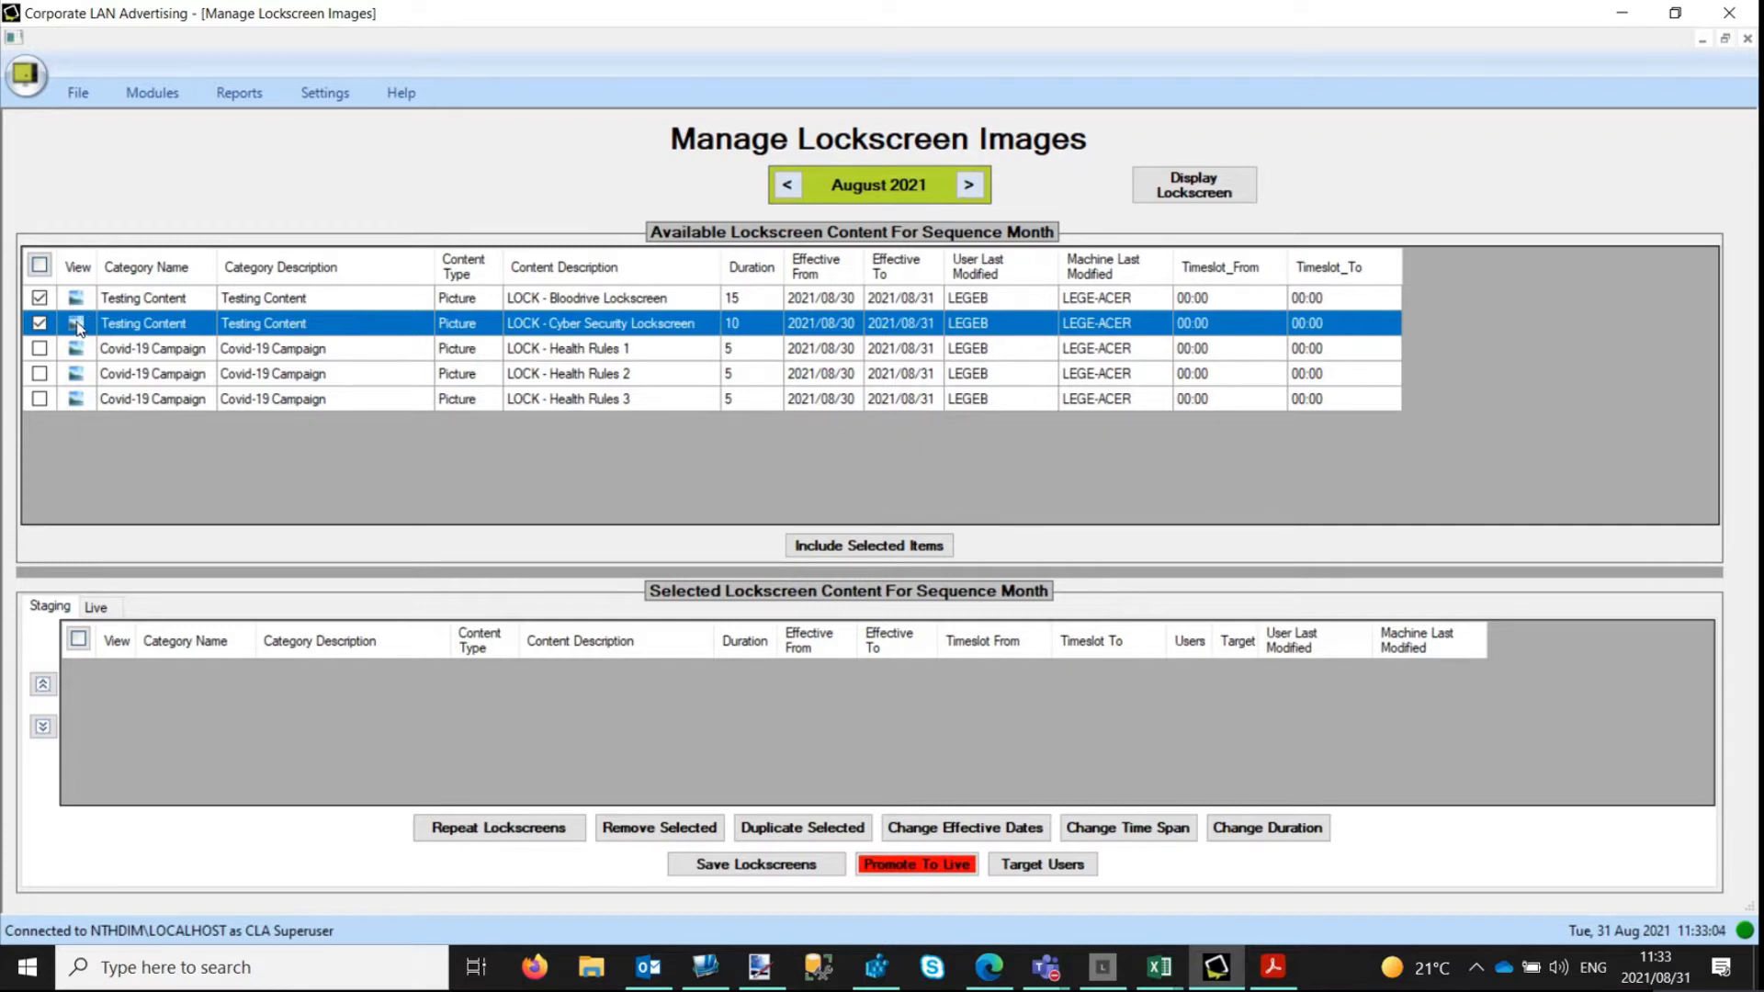
{"action": "left_click", "coordinate": [76, 324]}
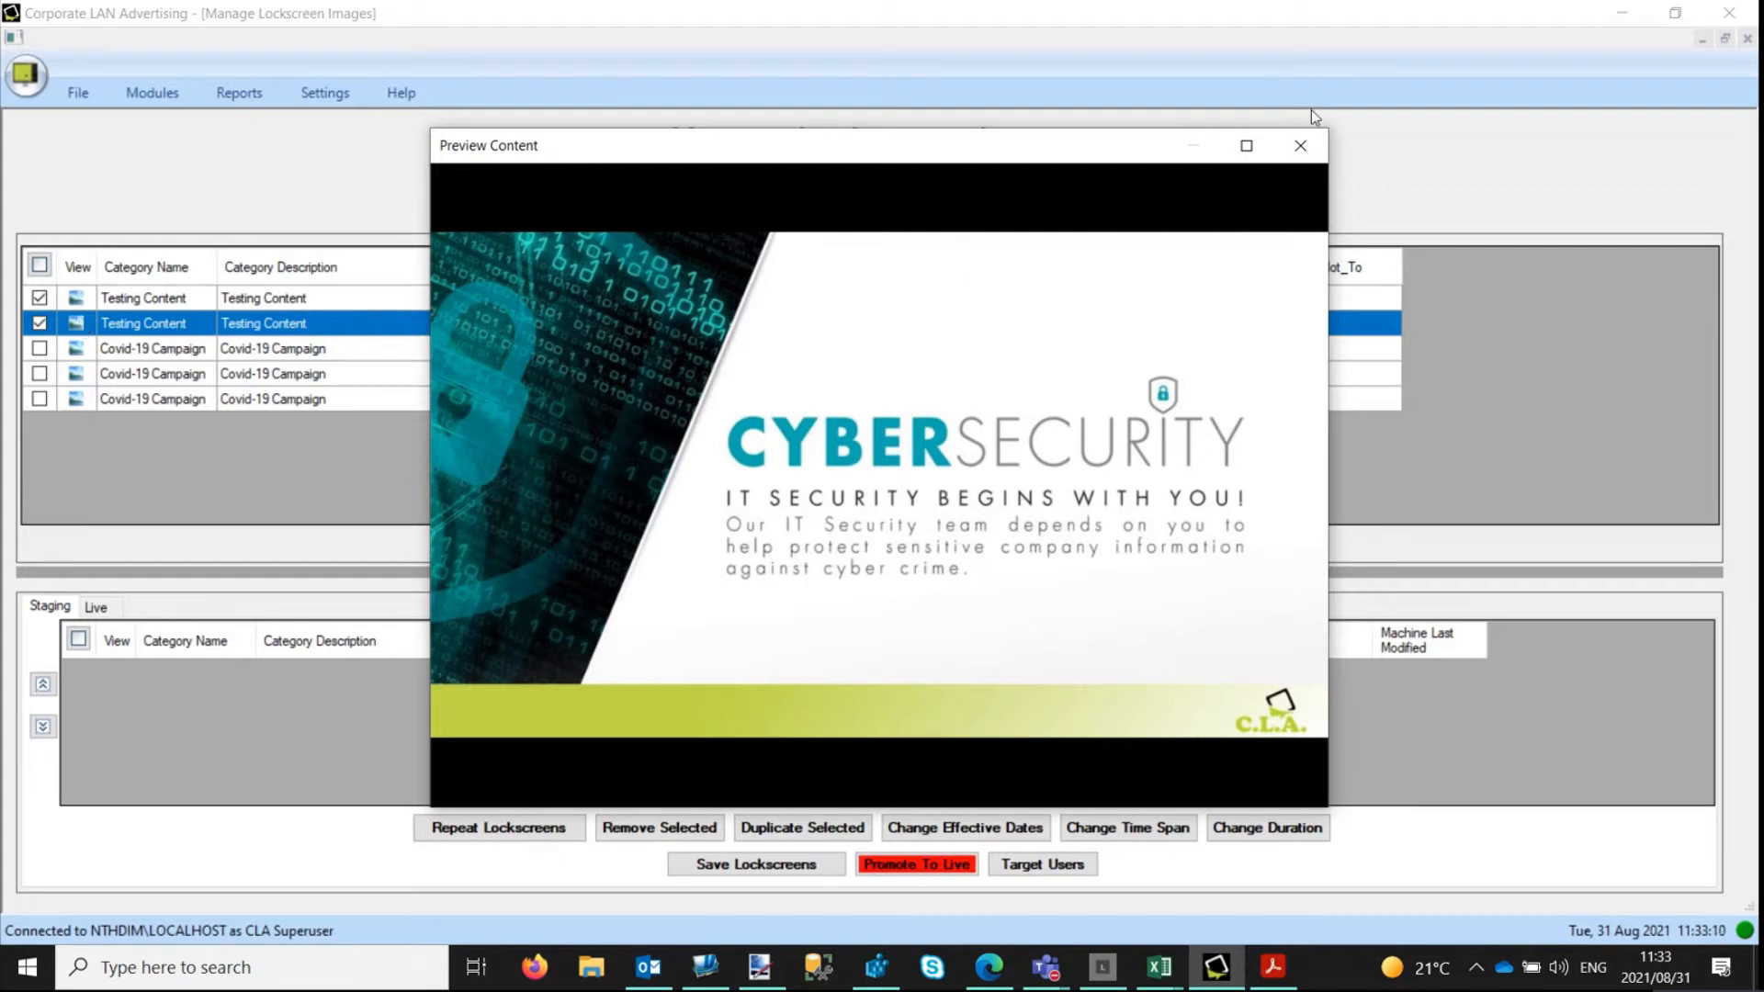
{"action": "left_click", "coordinate": [1304, 147]}
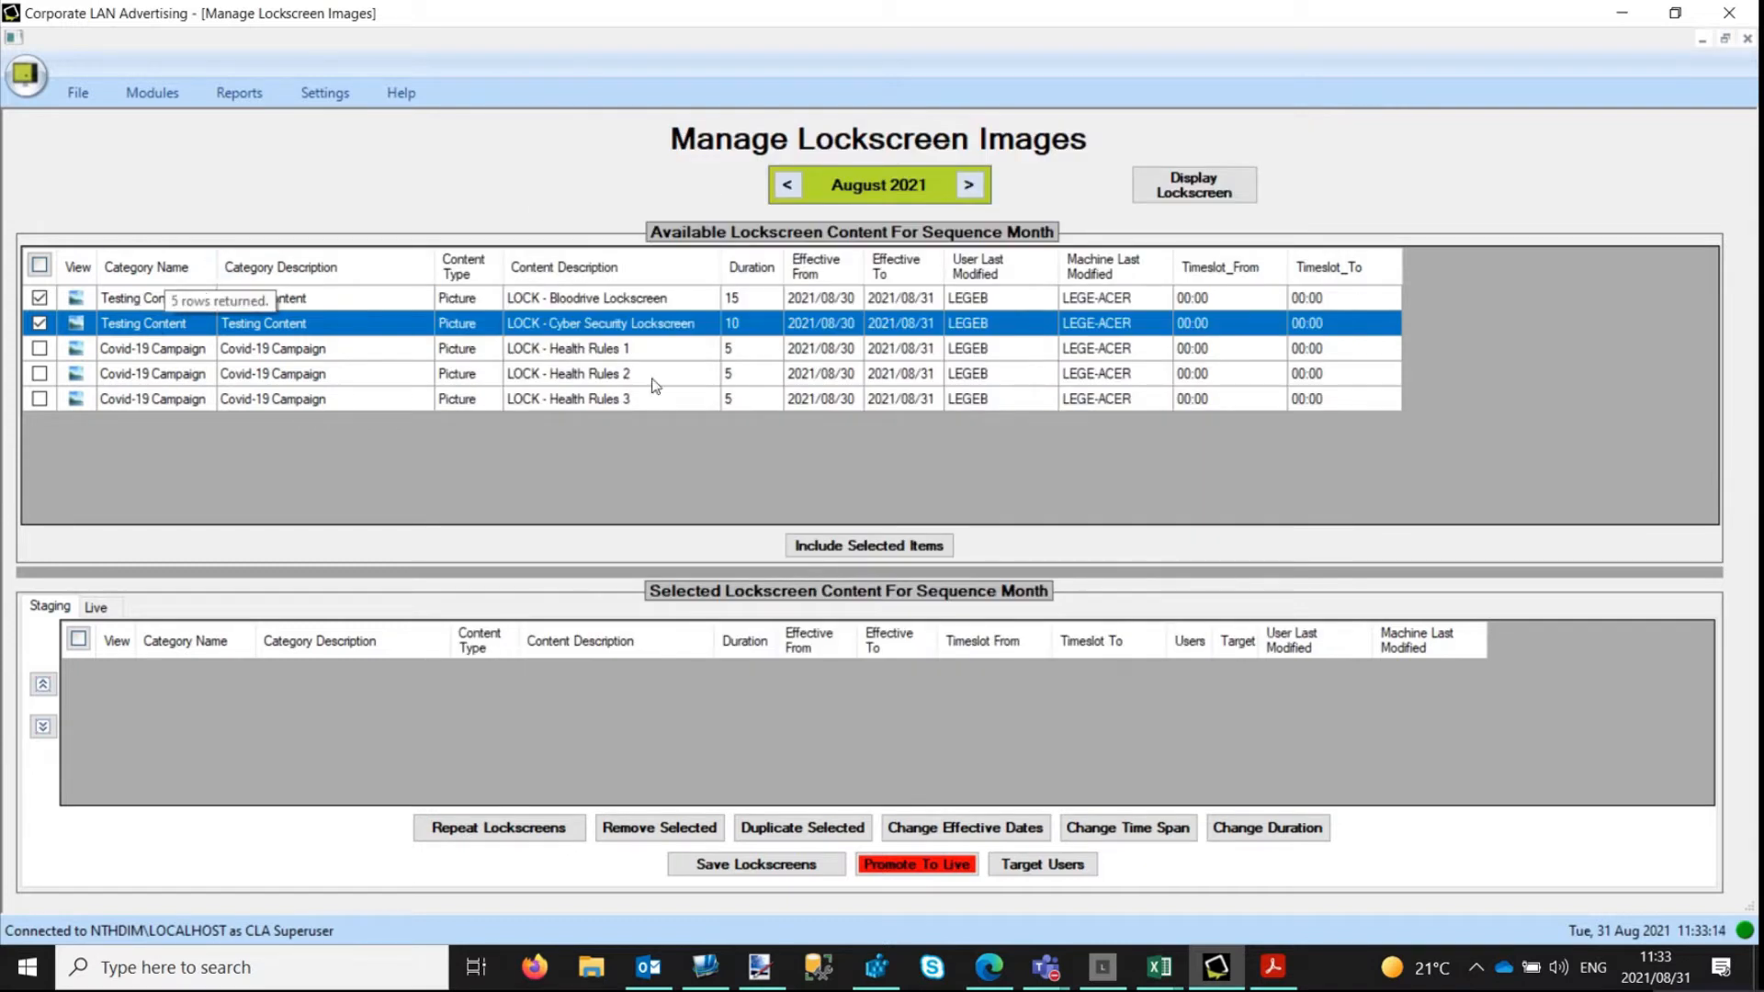
{"action": "left_click", "coordinate": [889, 549]}
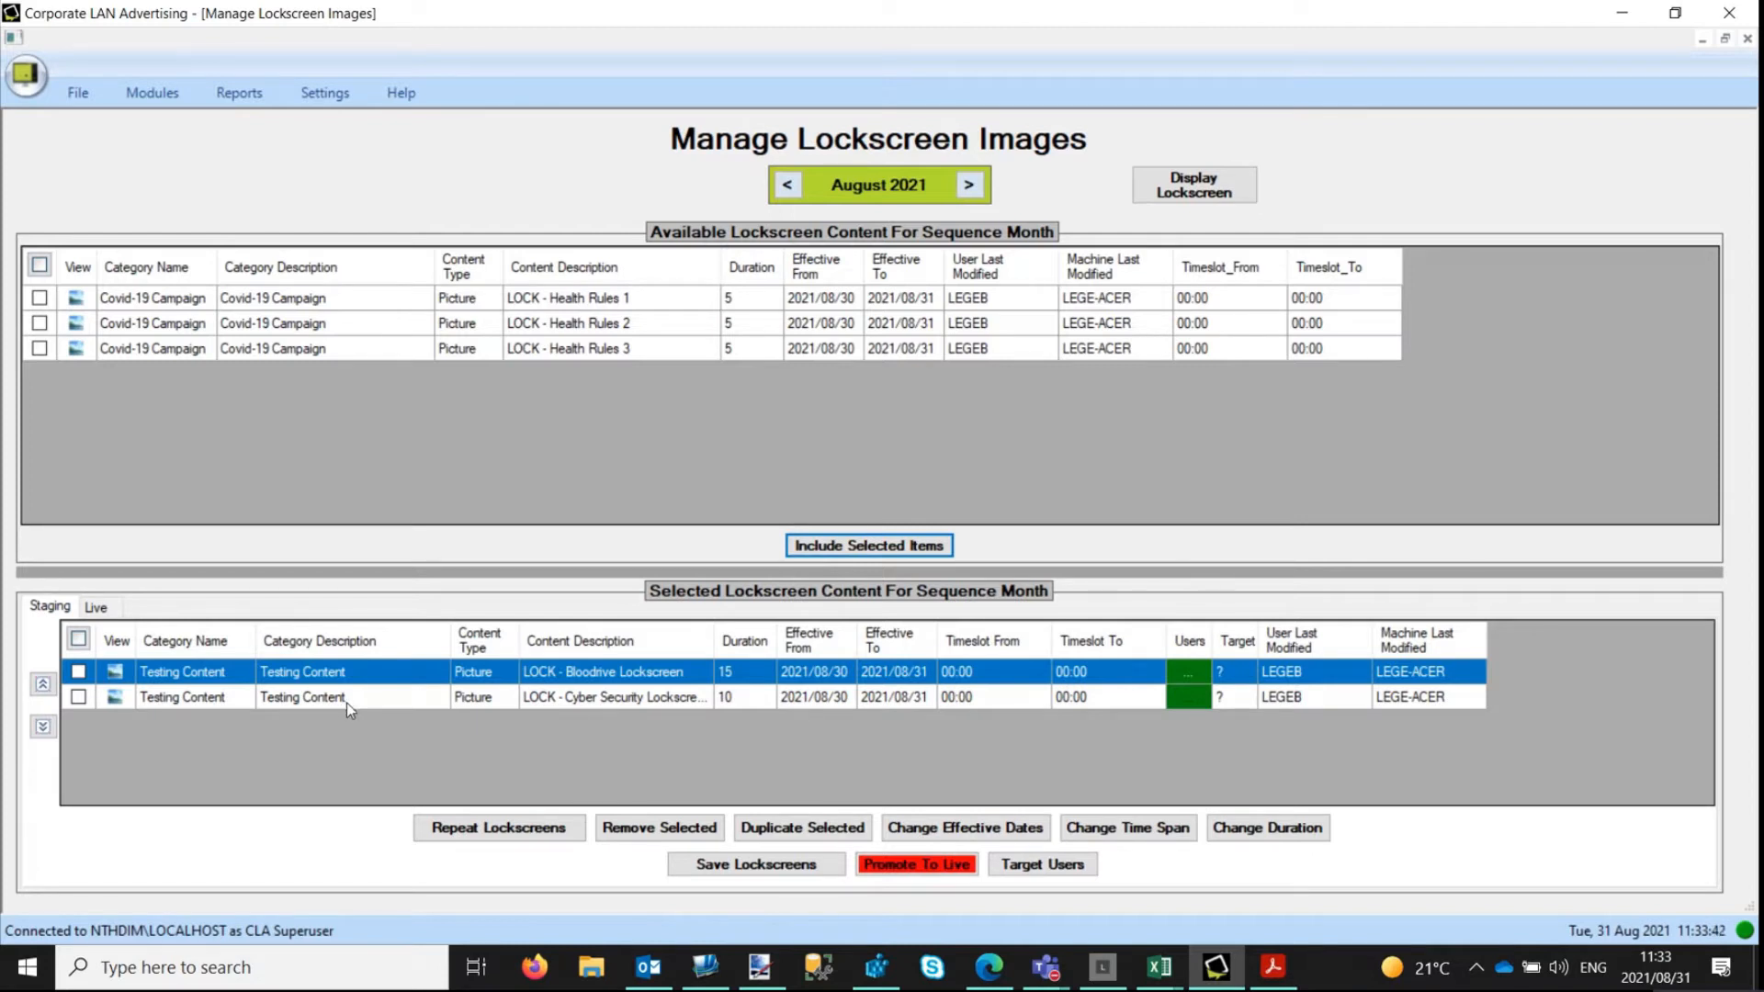
Move the Cyber Security lockscreen above the Bloodrive lockscreen in the staging list and clear its selection.
{"action": "left_click", "coordinate": [79, 698]}
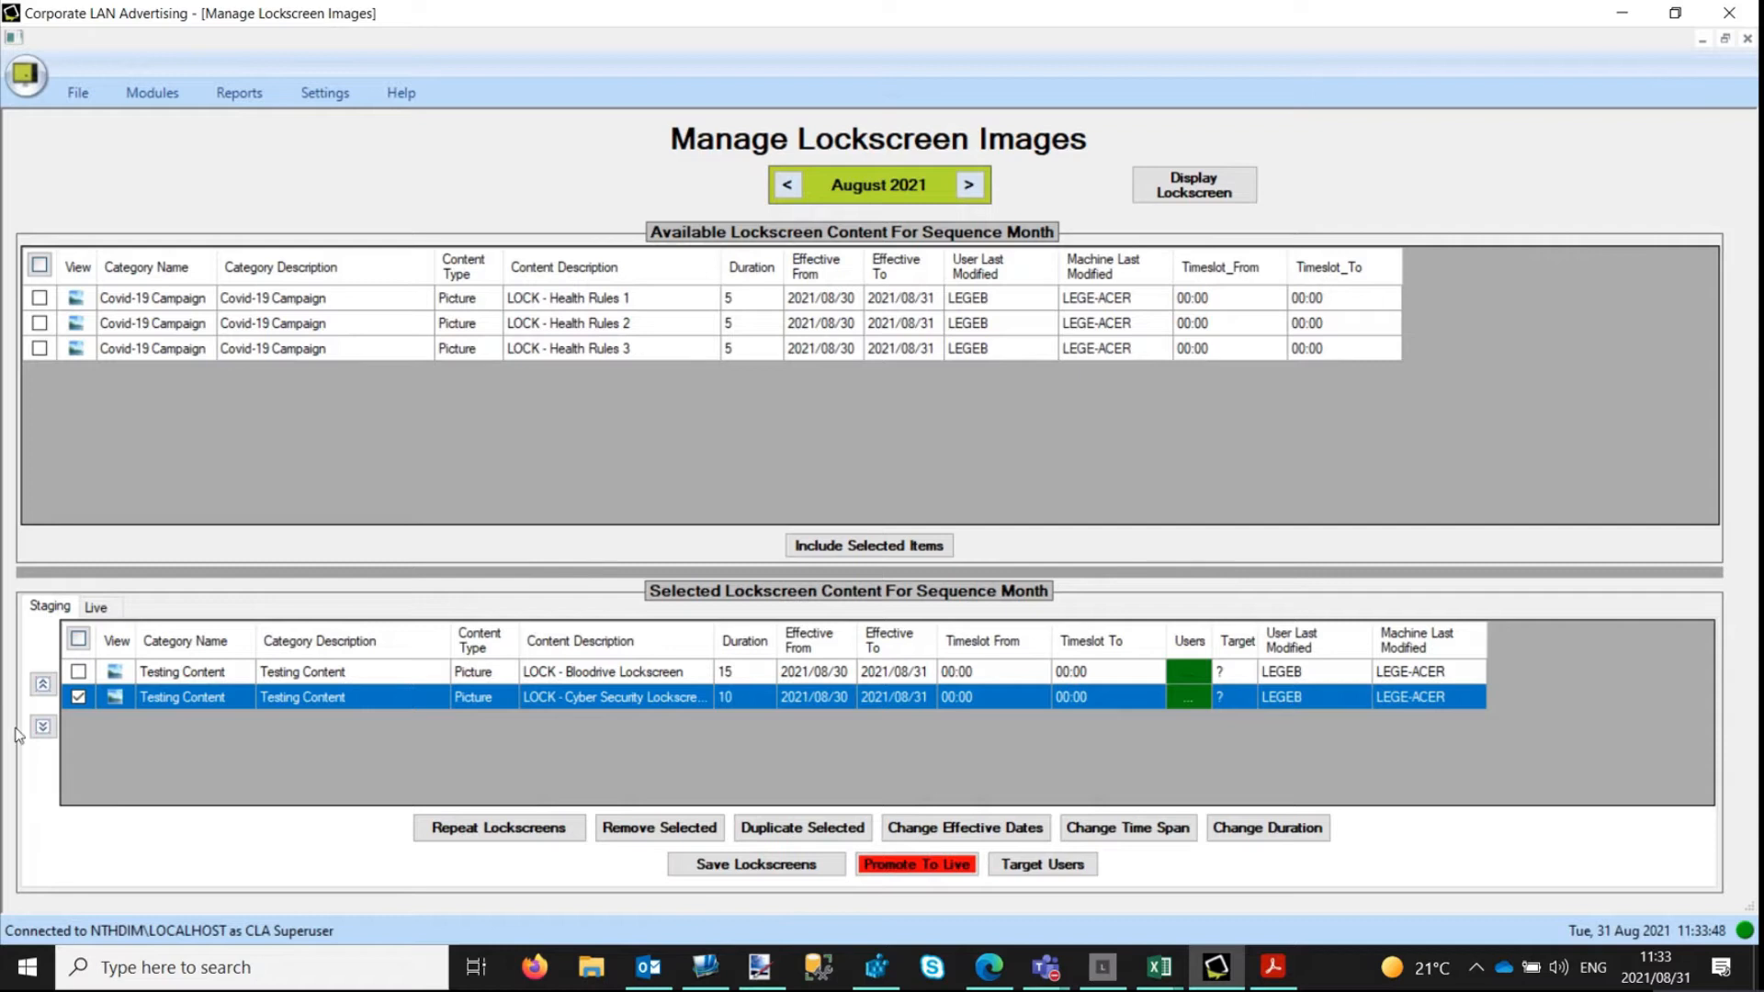
{"action": "left_click", "coordinate": [42, 684]}
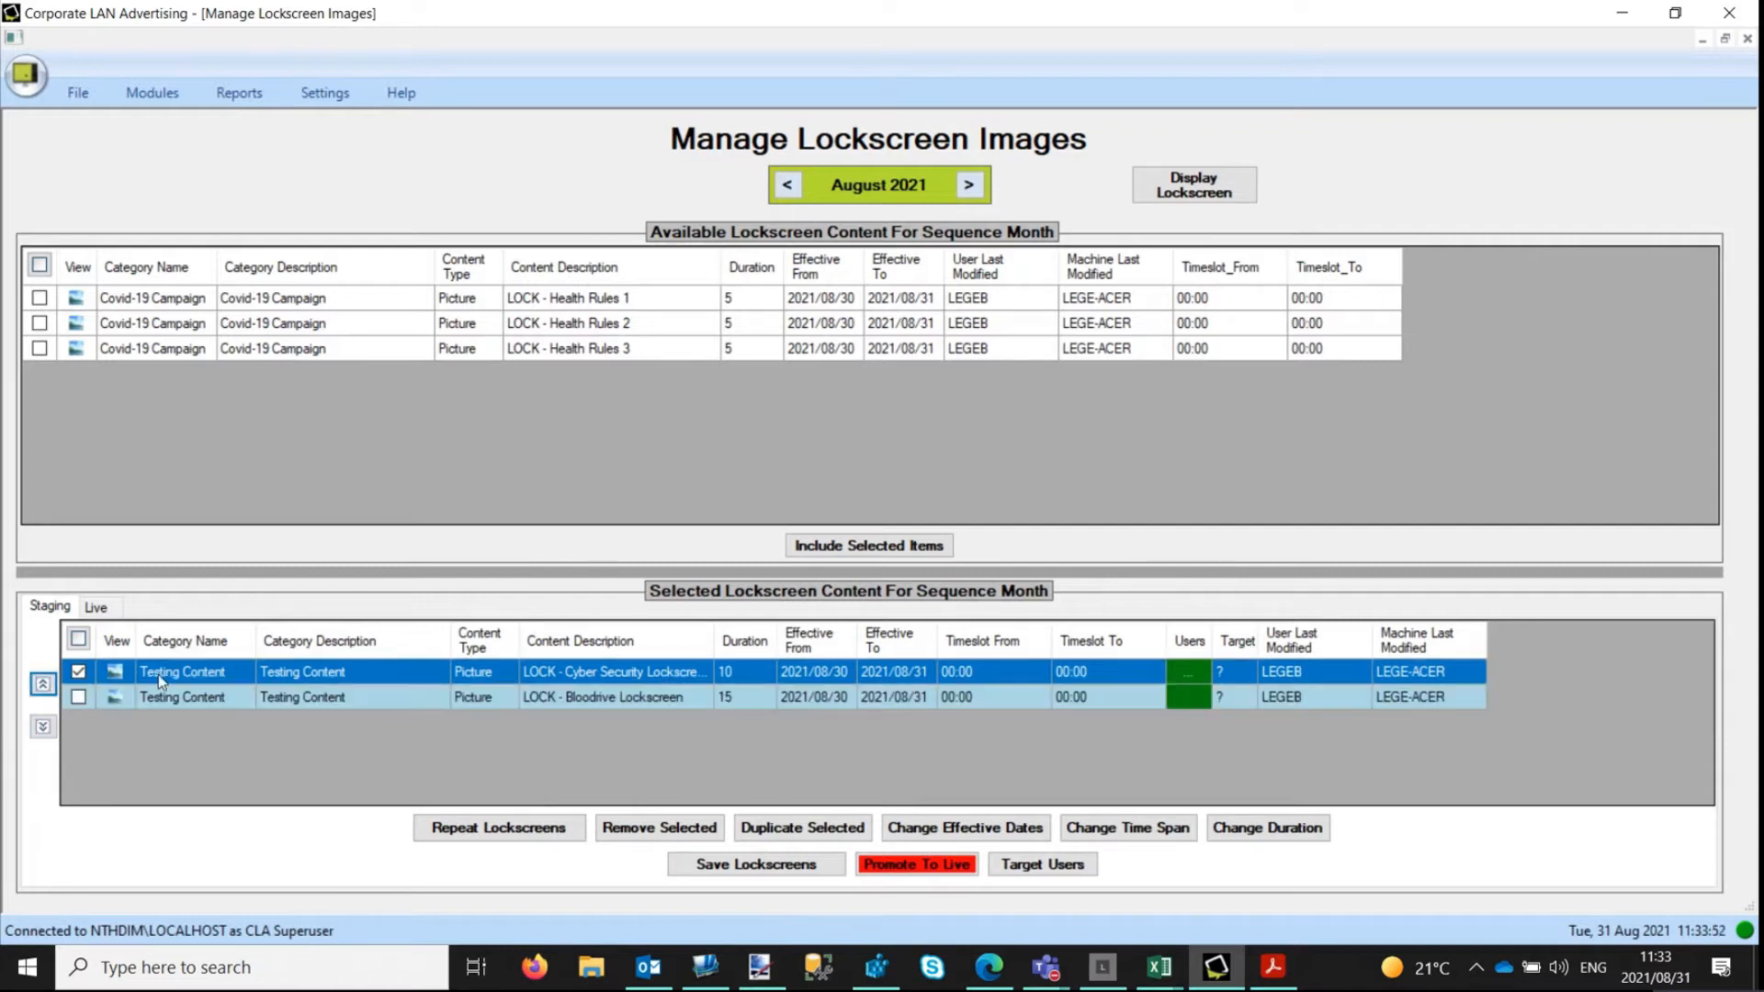
{"action": "left_click", "coordinate": [80, 671]}
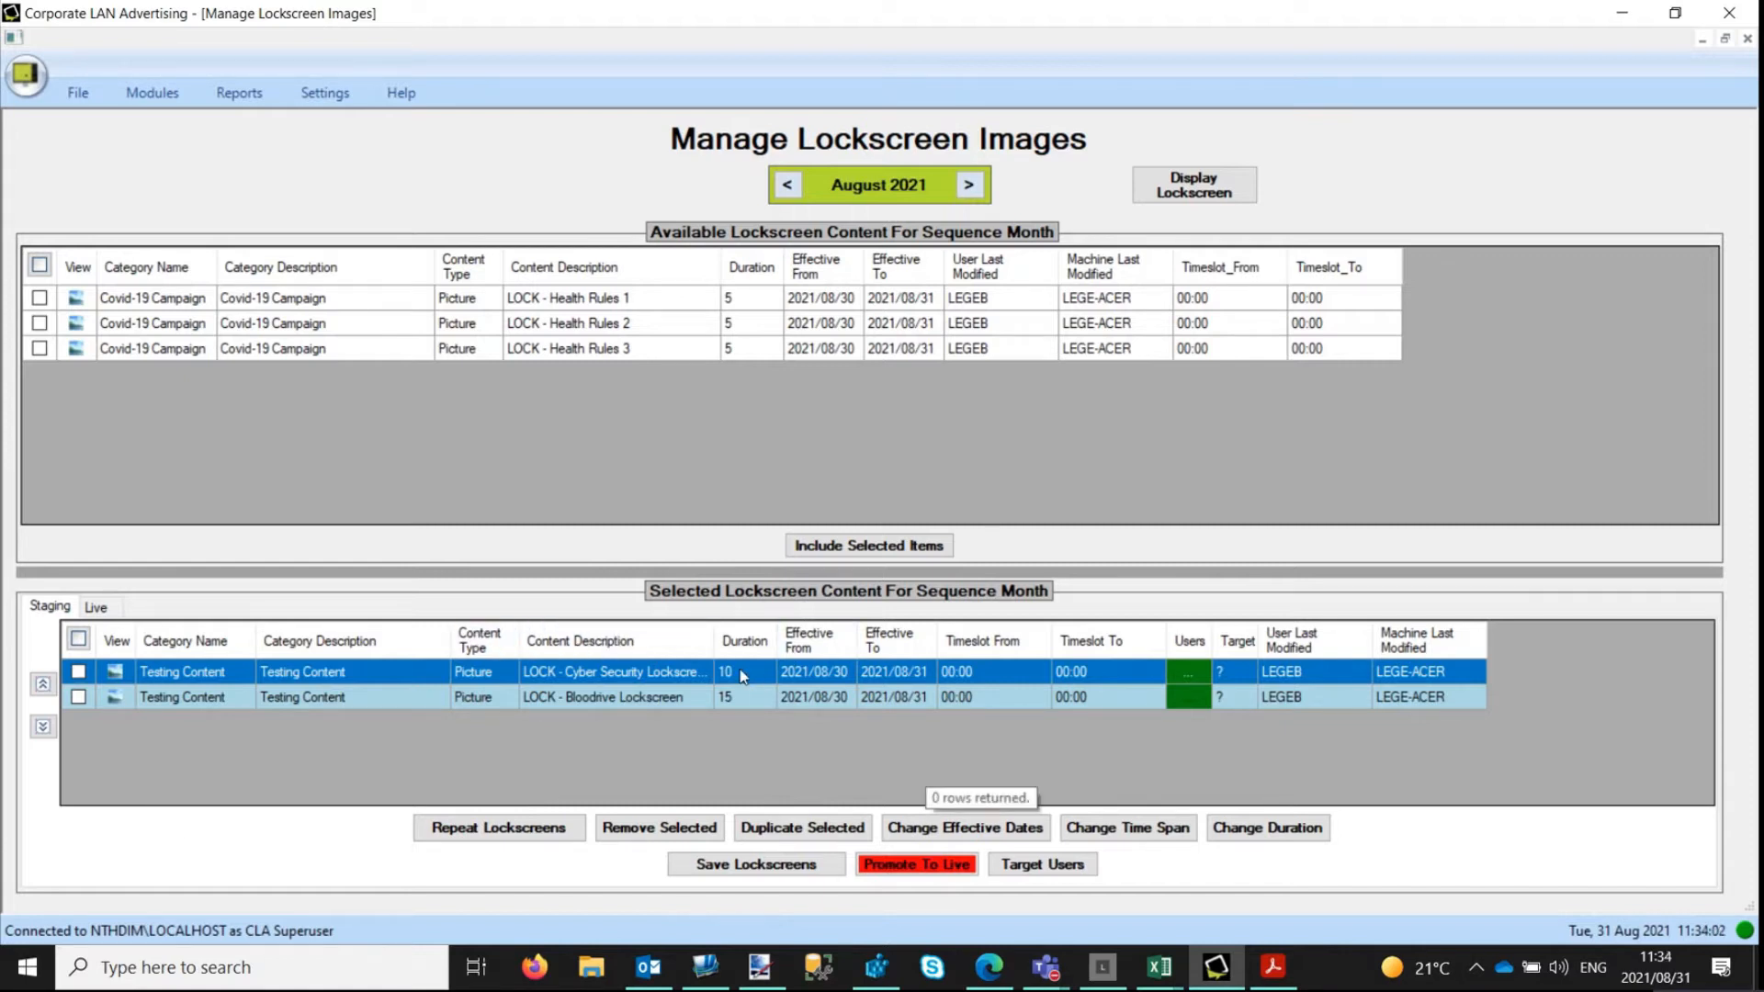
Set the duration of the staged Bloodrive lockscreen to 10.
{"action": "left_click", "coordinate": [746, 698]}
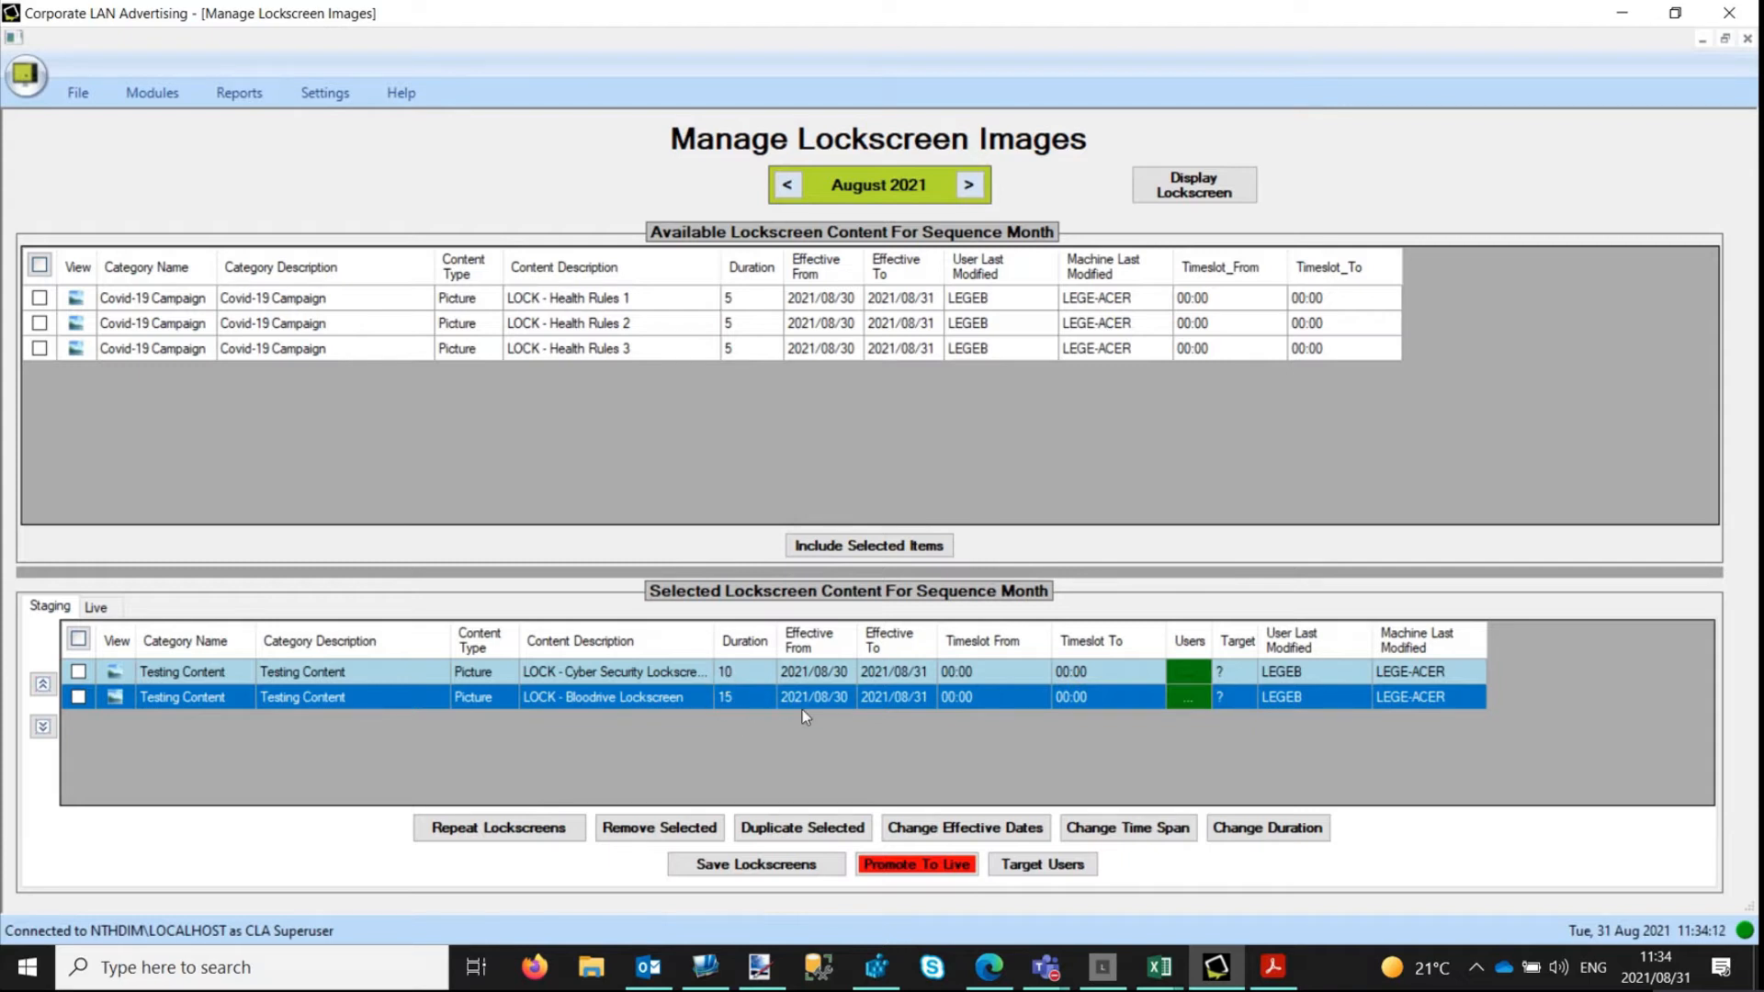
{"action": "double_click", "coordinate": [742, 697]}
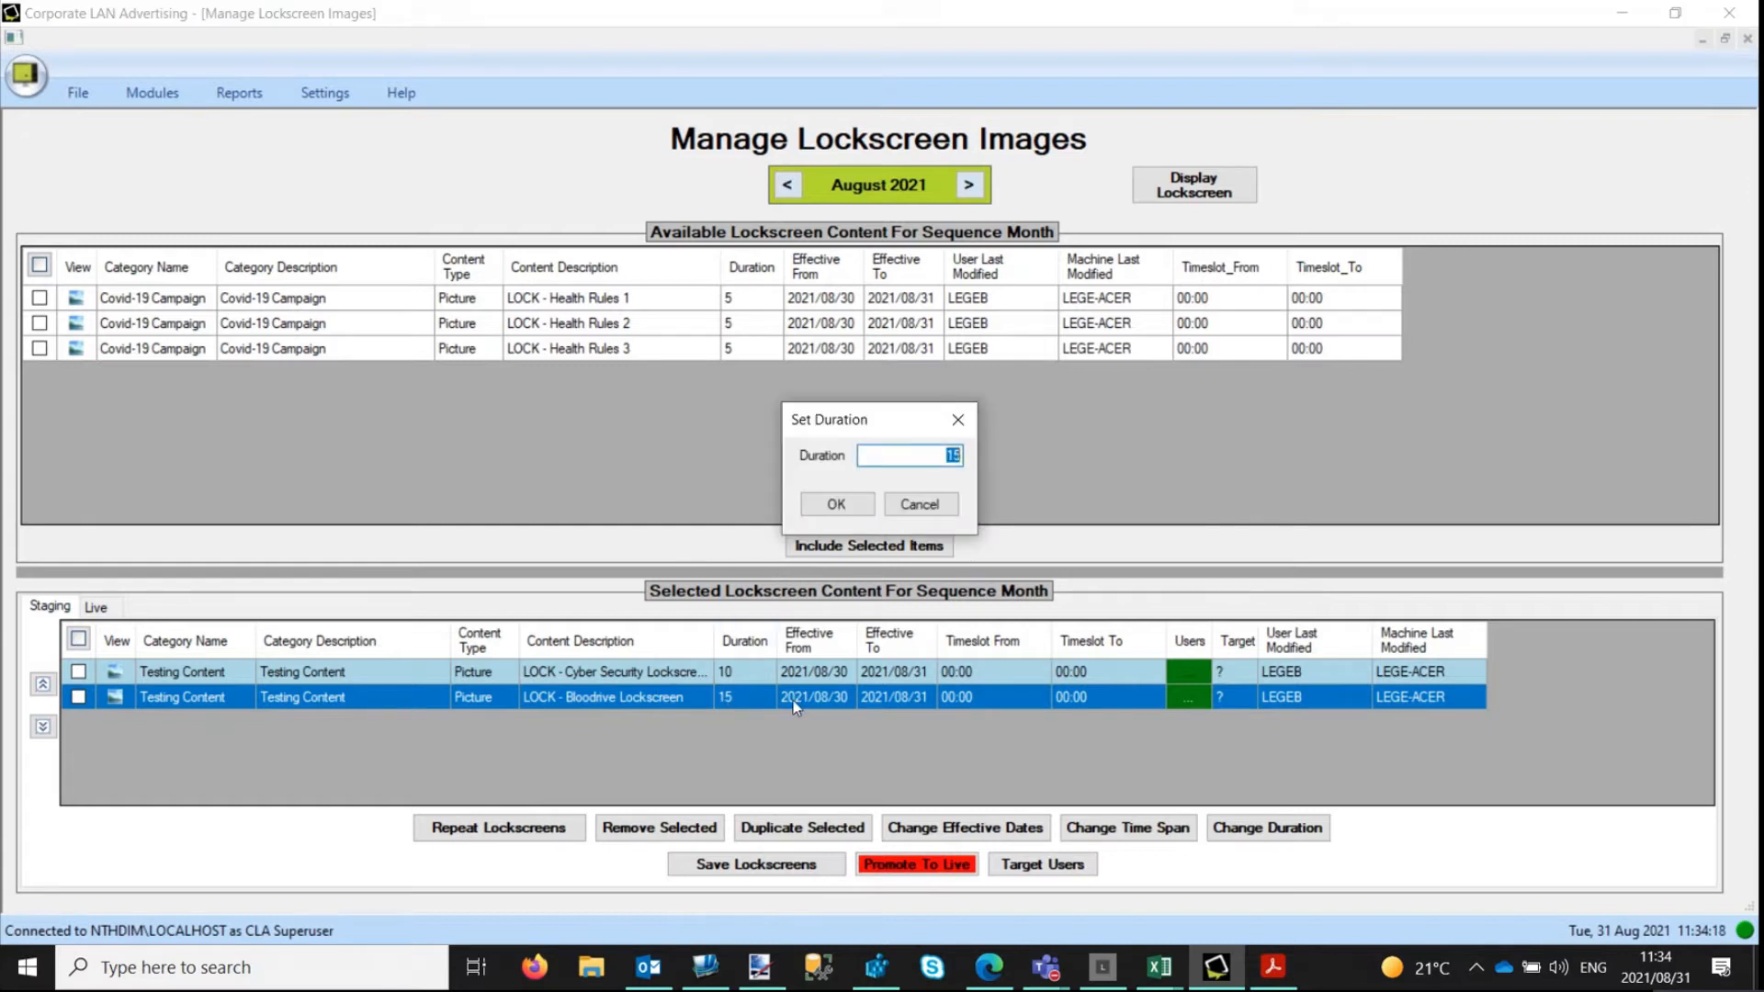
{"action": "key", "text": "Right"}
{"action": "left_click_drag", "start_coordinate": [941, 451], "coordinate": [1051, 447]}
{"action": "key", "text": "Num_Lock"}
{"action": "type", "text": "10"}
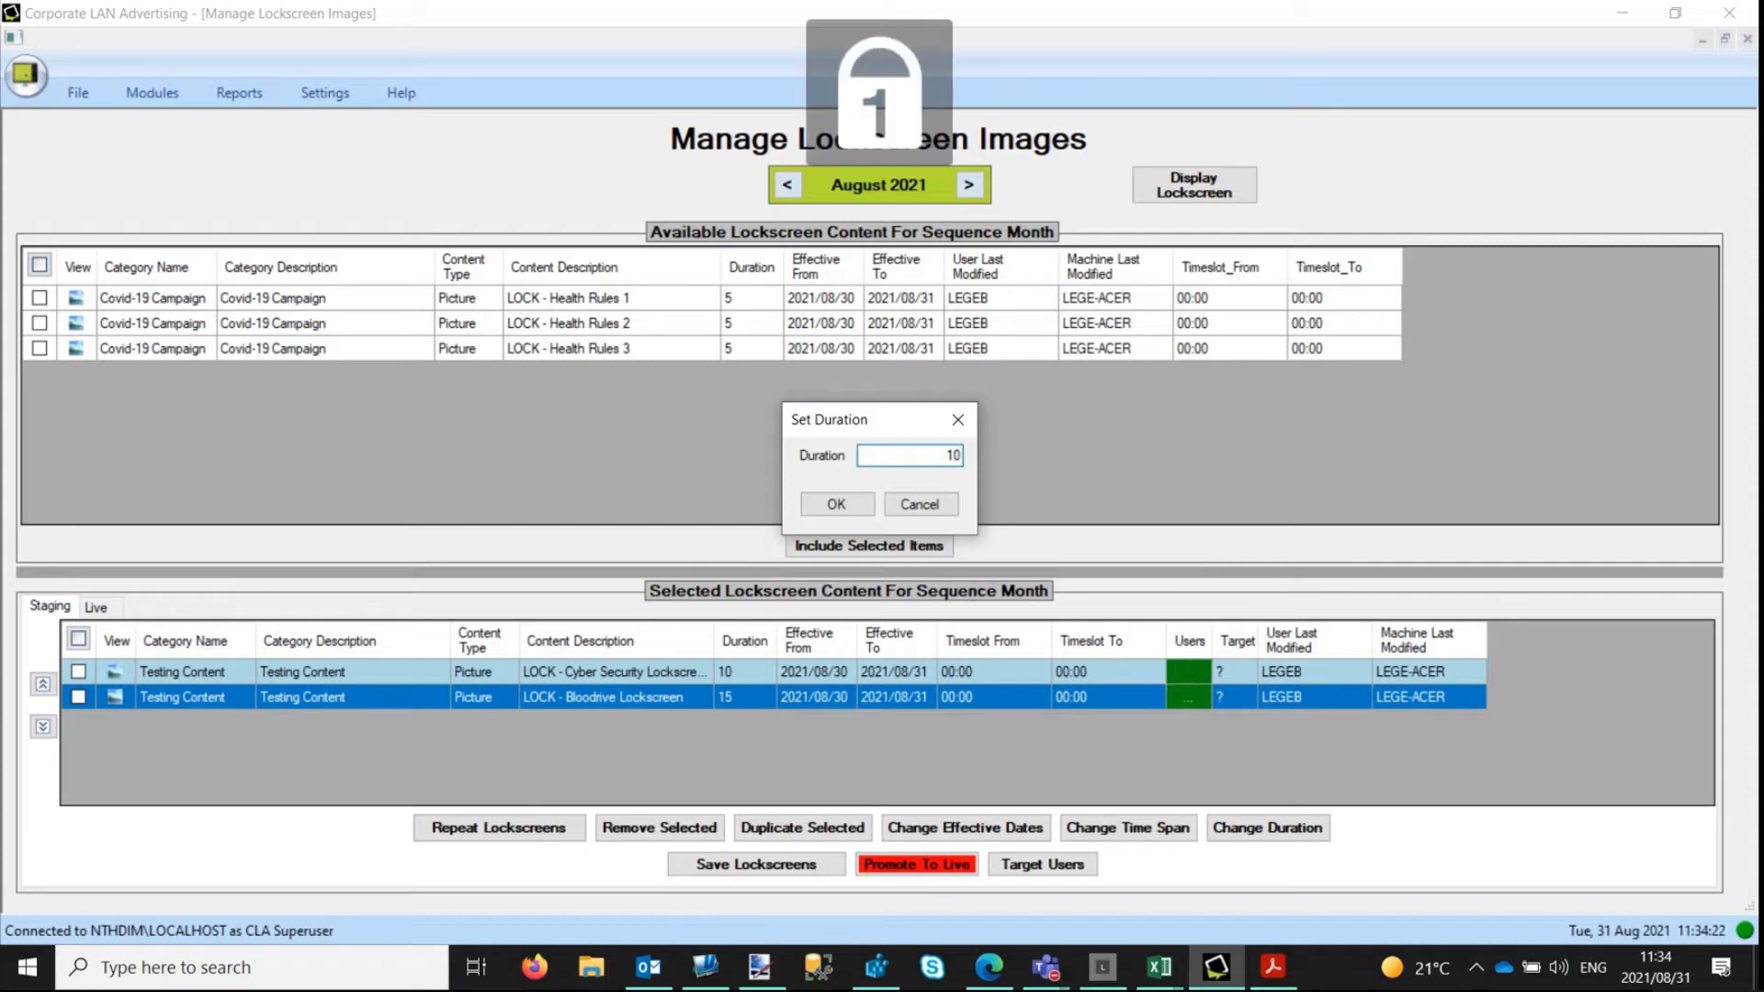
{"action": "left_click", "coordinate": [836, 504]}
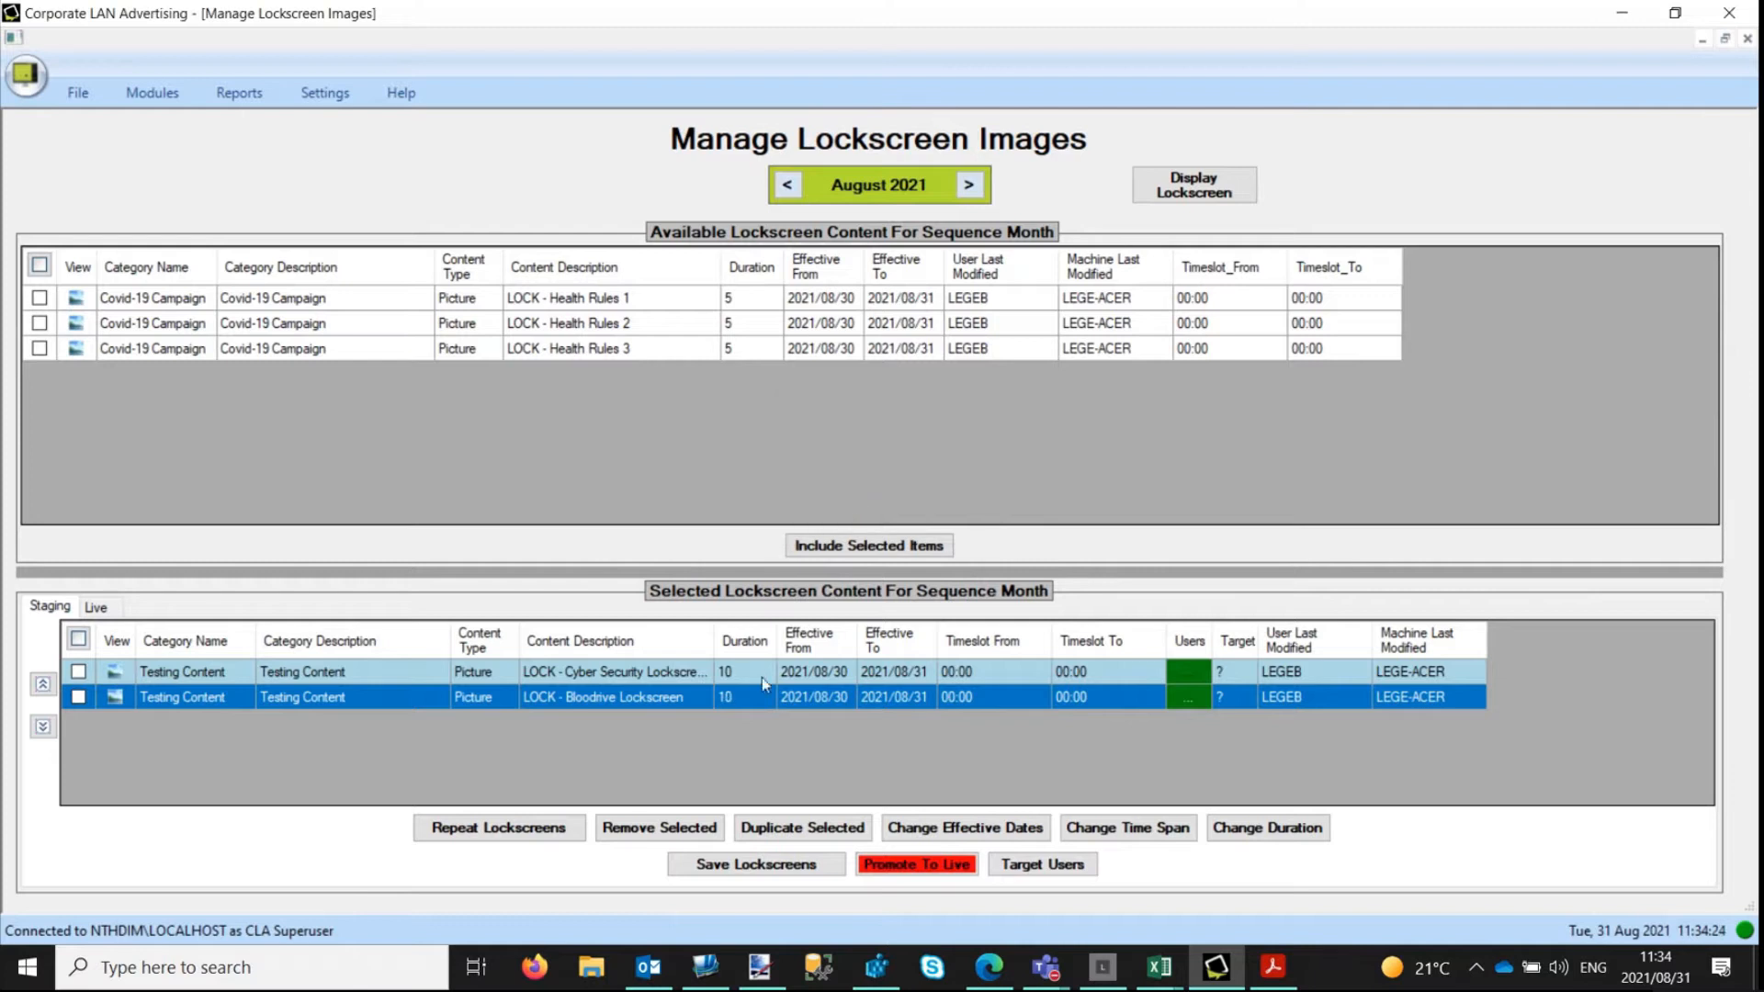
{"action": "left_click", "coordinate": [78, 698]}
{"action": "left_click", "coordinate": [80, 674]}
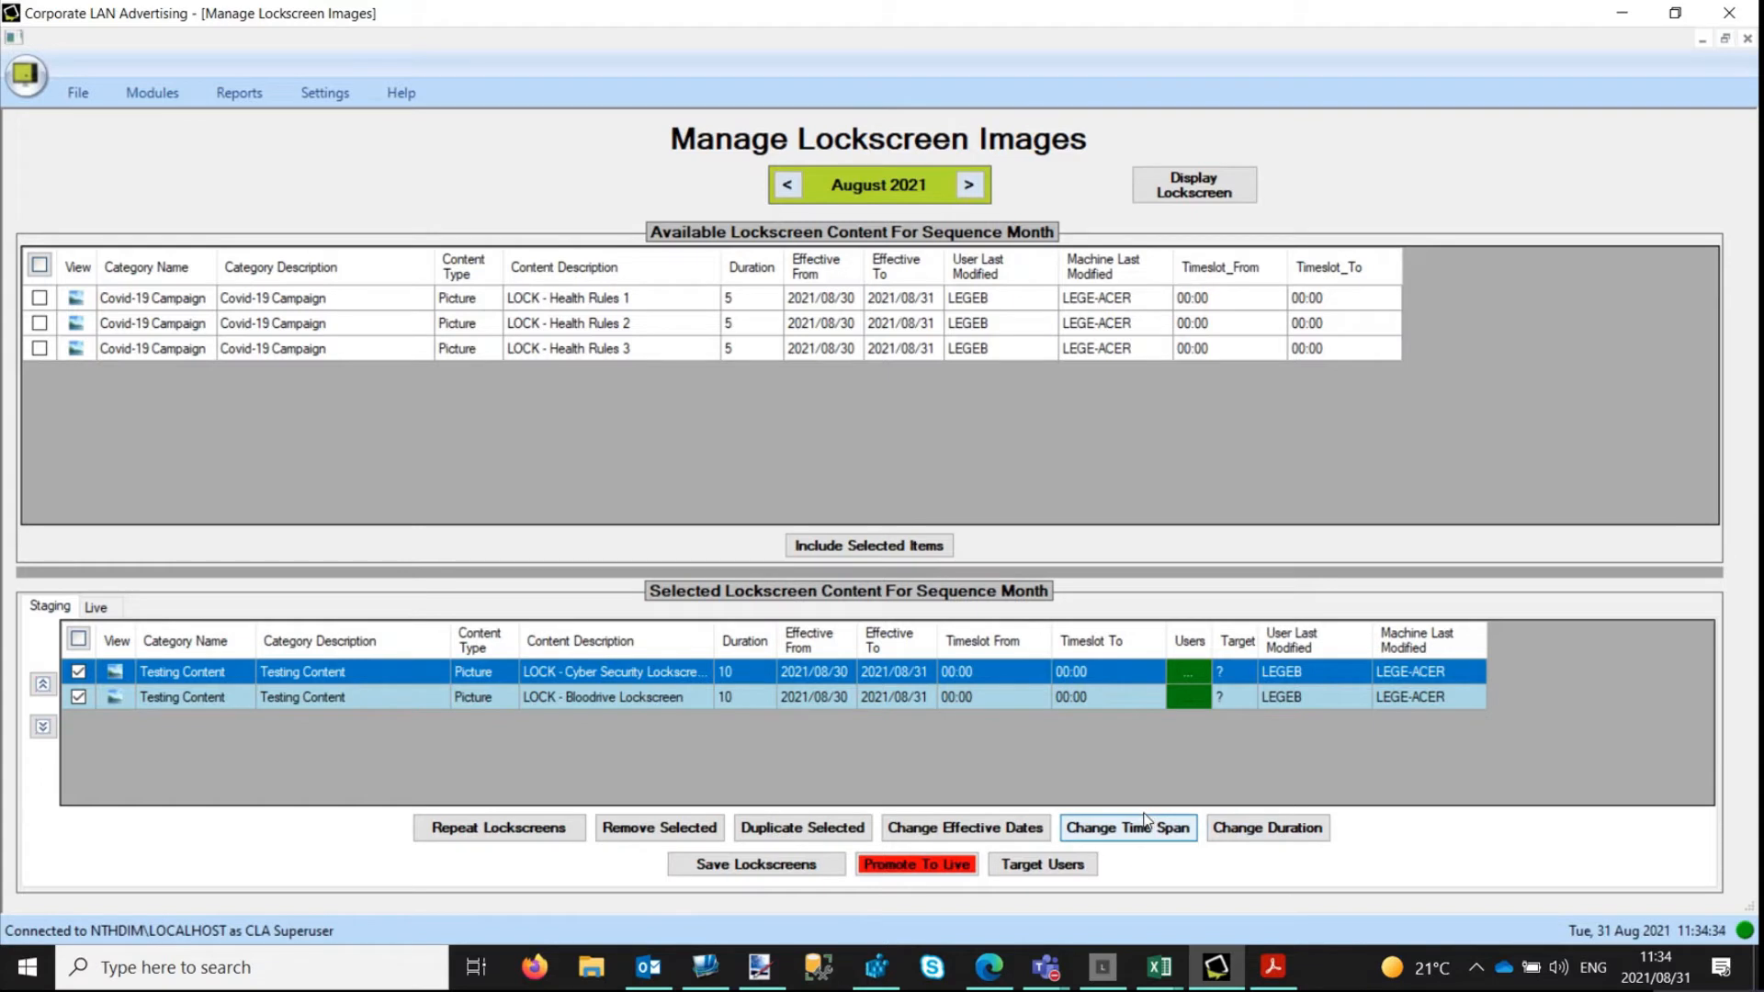
{"action": "left_click", "coordinate": [79, 672]}
{"action": "left_click", "coordinate": [78, 697]}
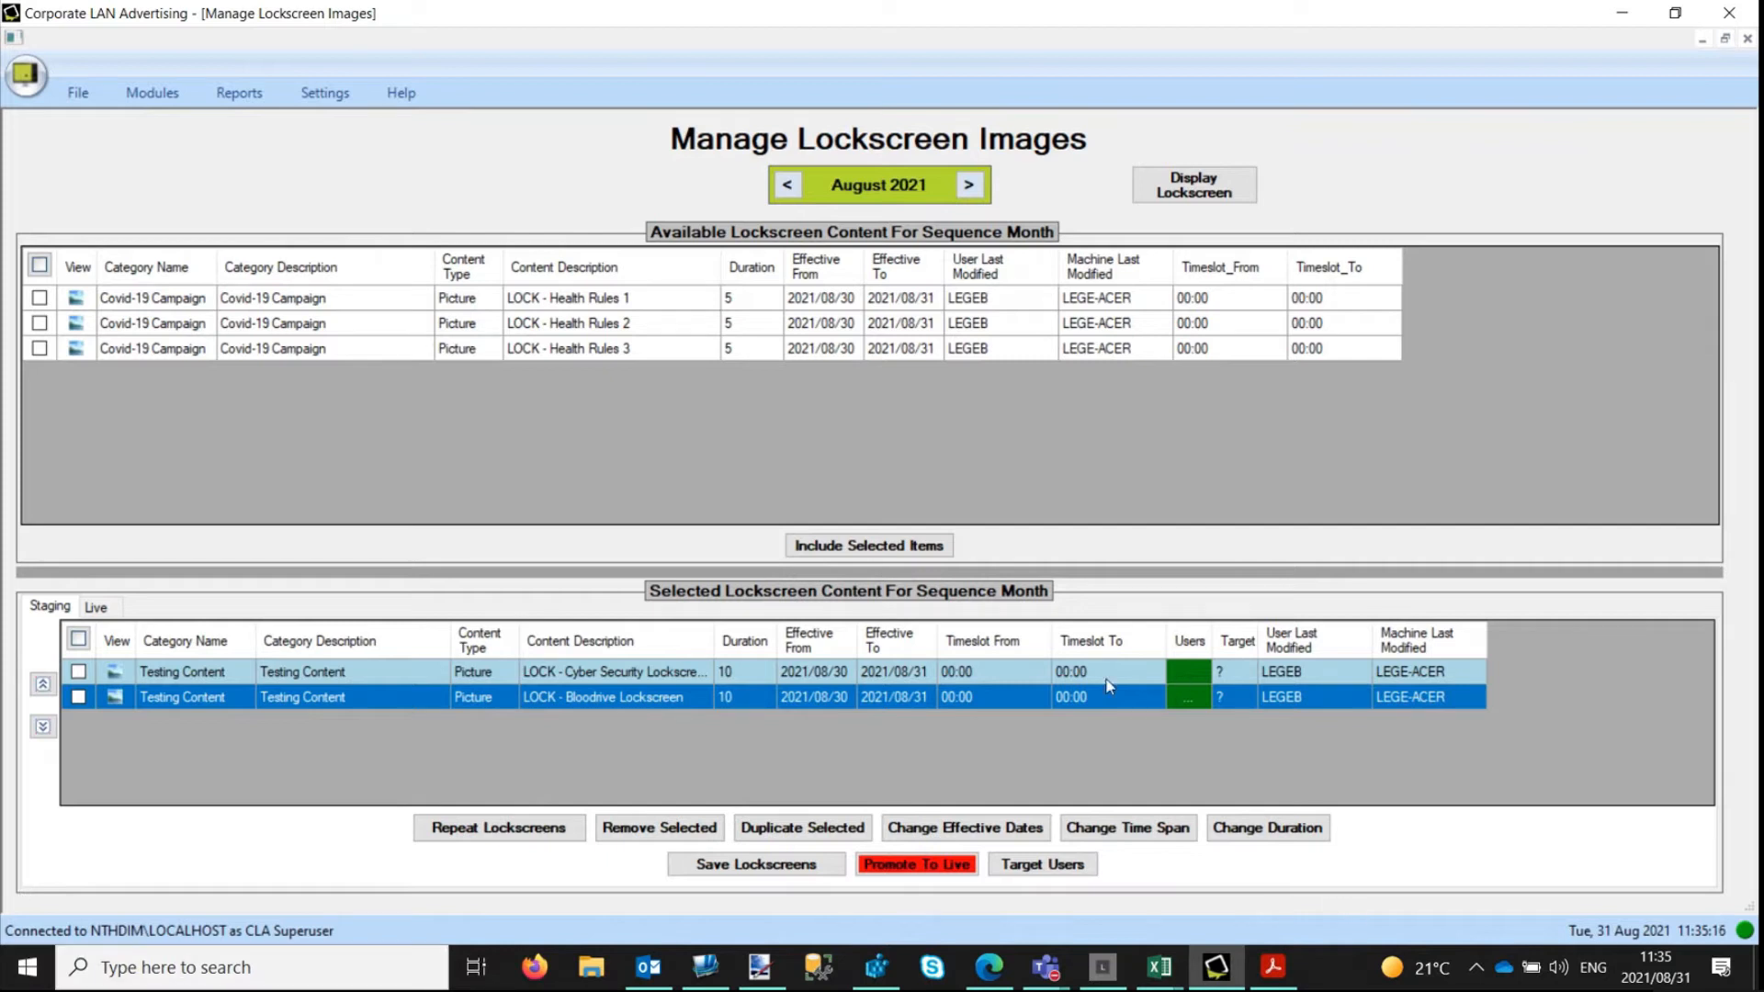
Set the Effective From date of the staged Bloodrive lockscreen to 31 August 2021.
{"action": "double_click", "coordinate": [838, 700]}
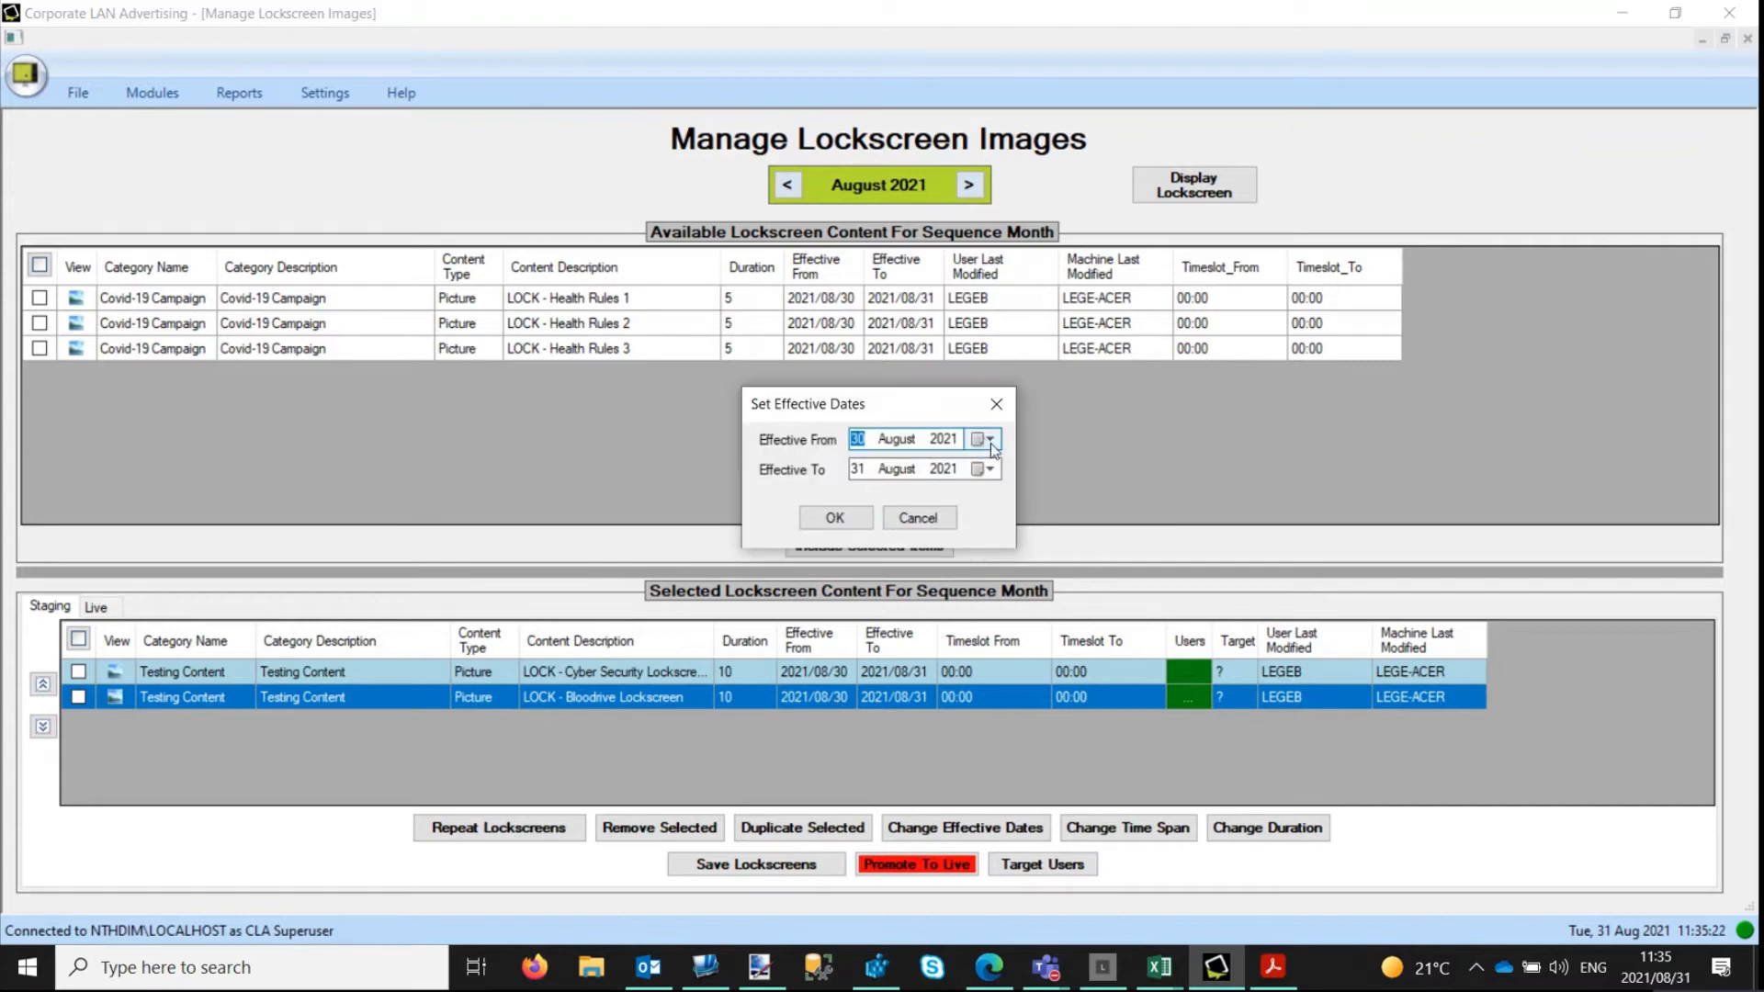
{"action": "left_click", "coordinate": [988, 439]}
{"action": "left_click", "coordinate": [941, 600]}
{"action": "left_click", "coordinate": [846, 518]}
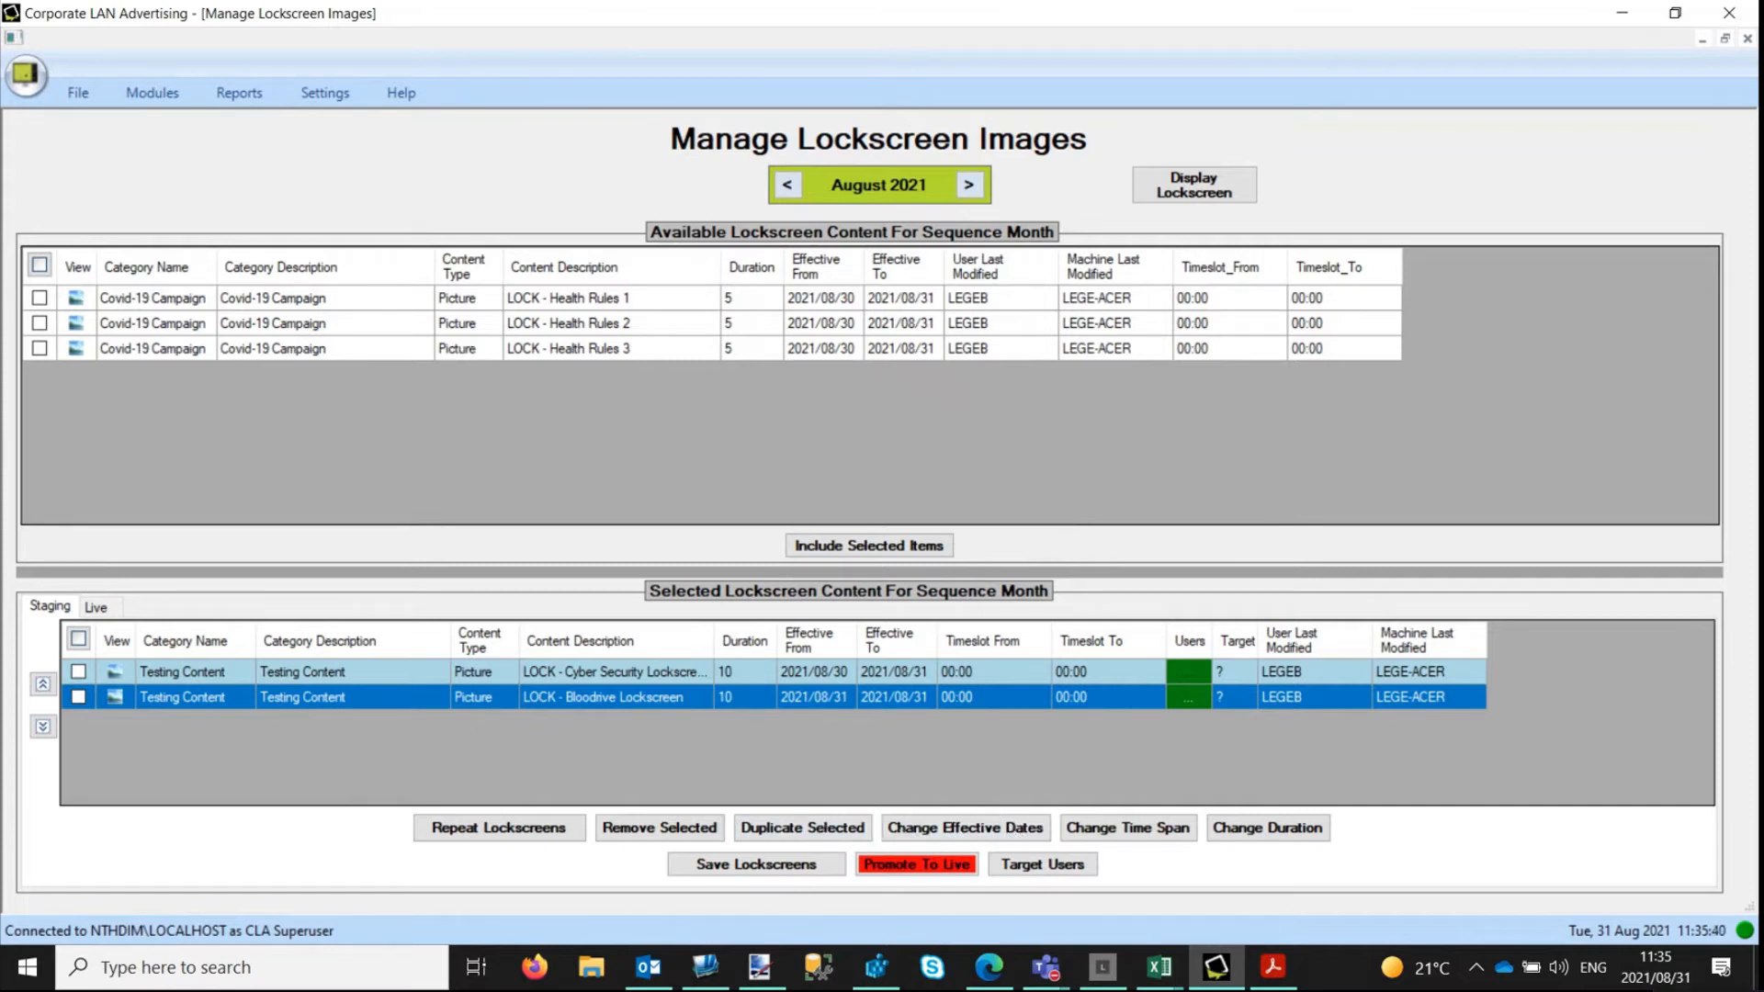
Open the user targeting of the staged Cyber Security lockscreen and remove the CLA - All Users group.
{"action": "key", "text": "alt+Tab"}
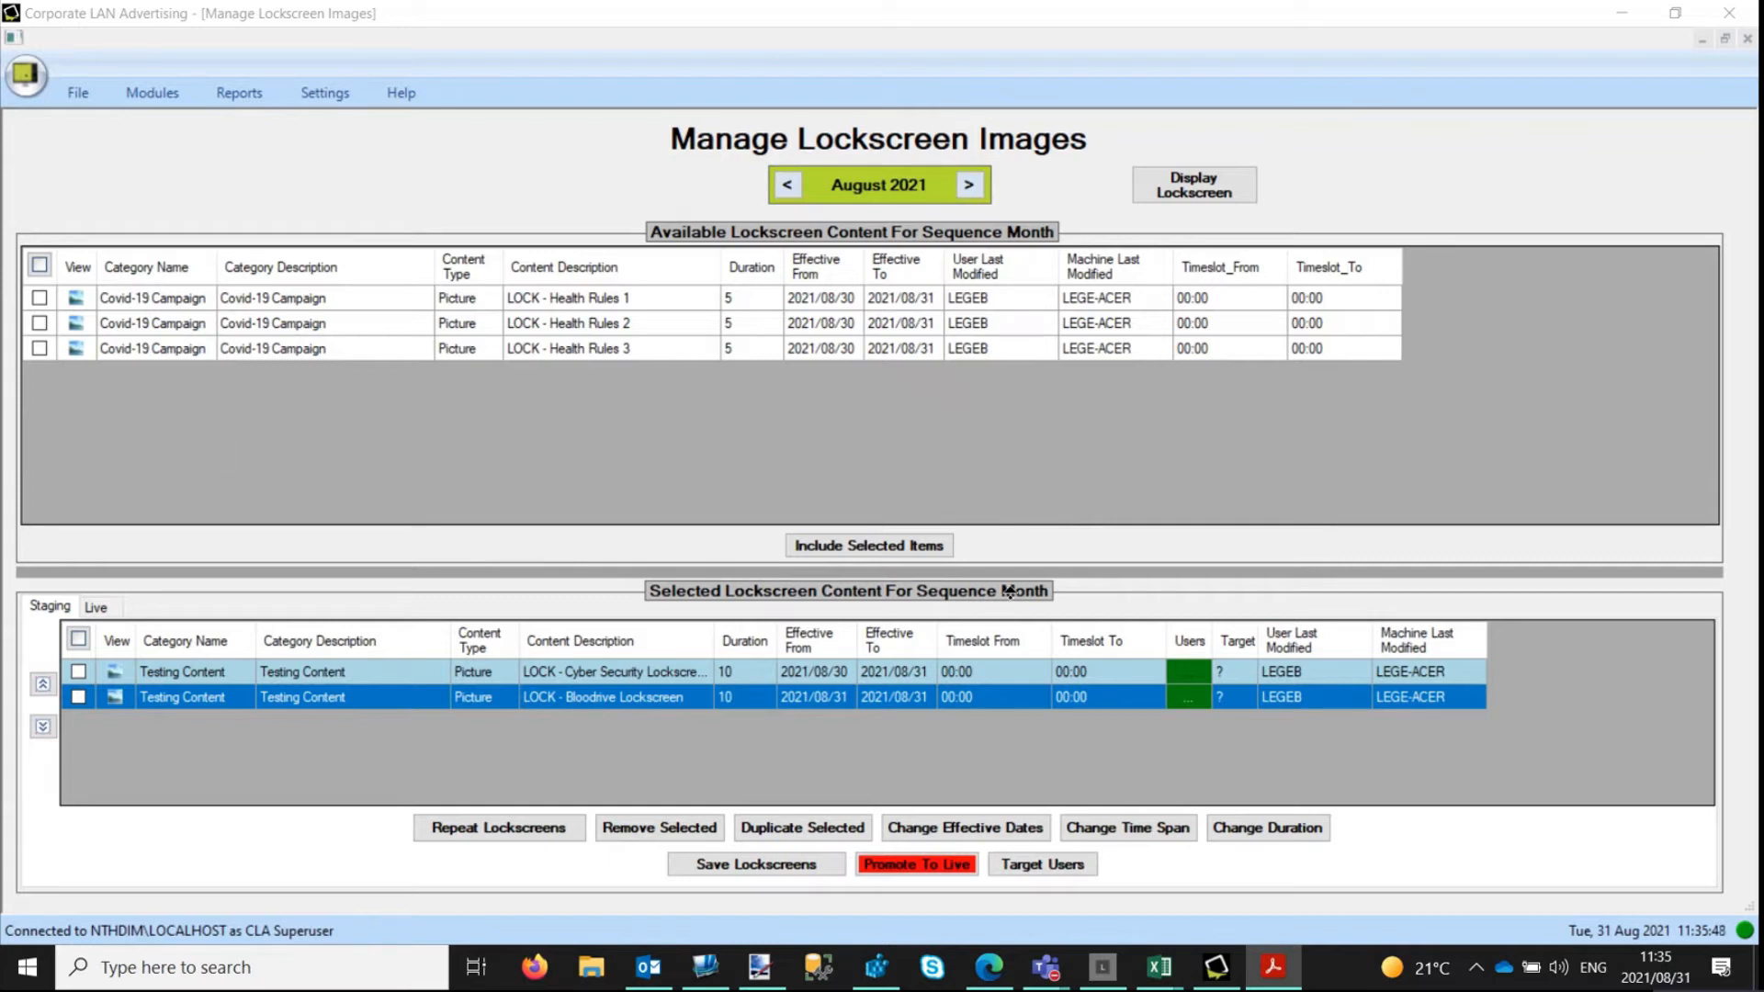
{"action": "left_click", "coordinate": [1193, 678]}
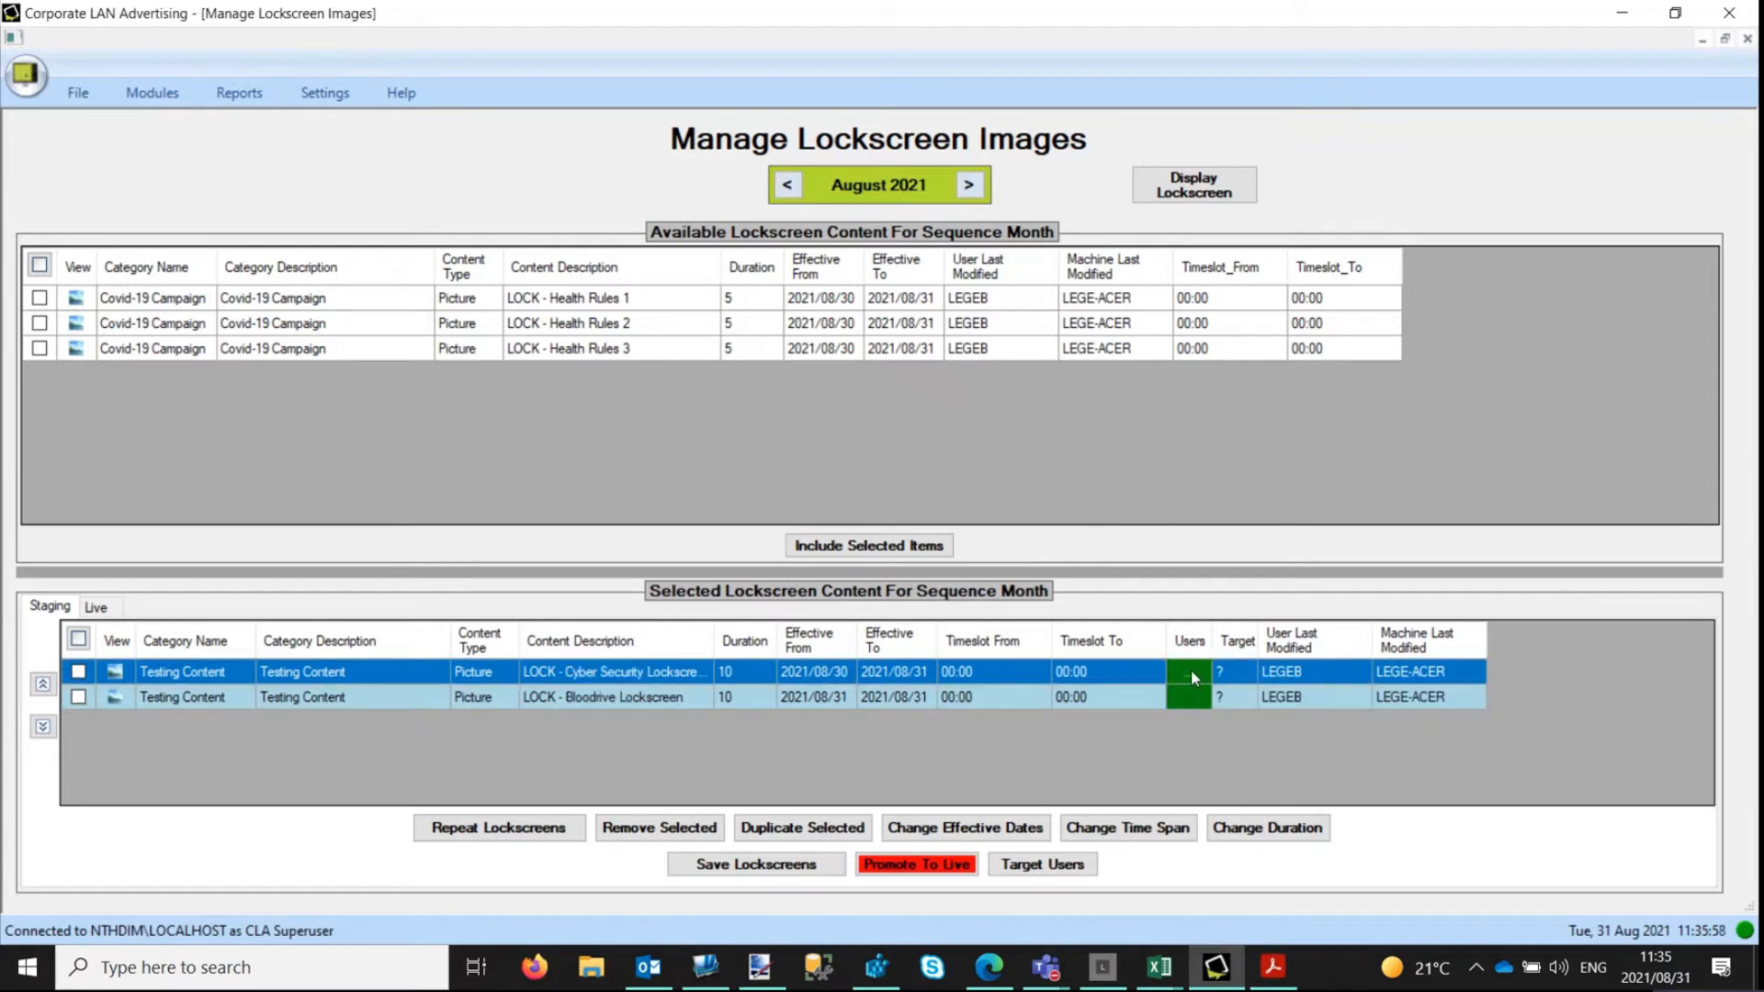
{"action": "double_click", "coordinate": [1192, 675]}
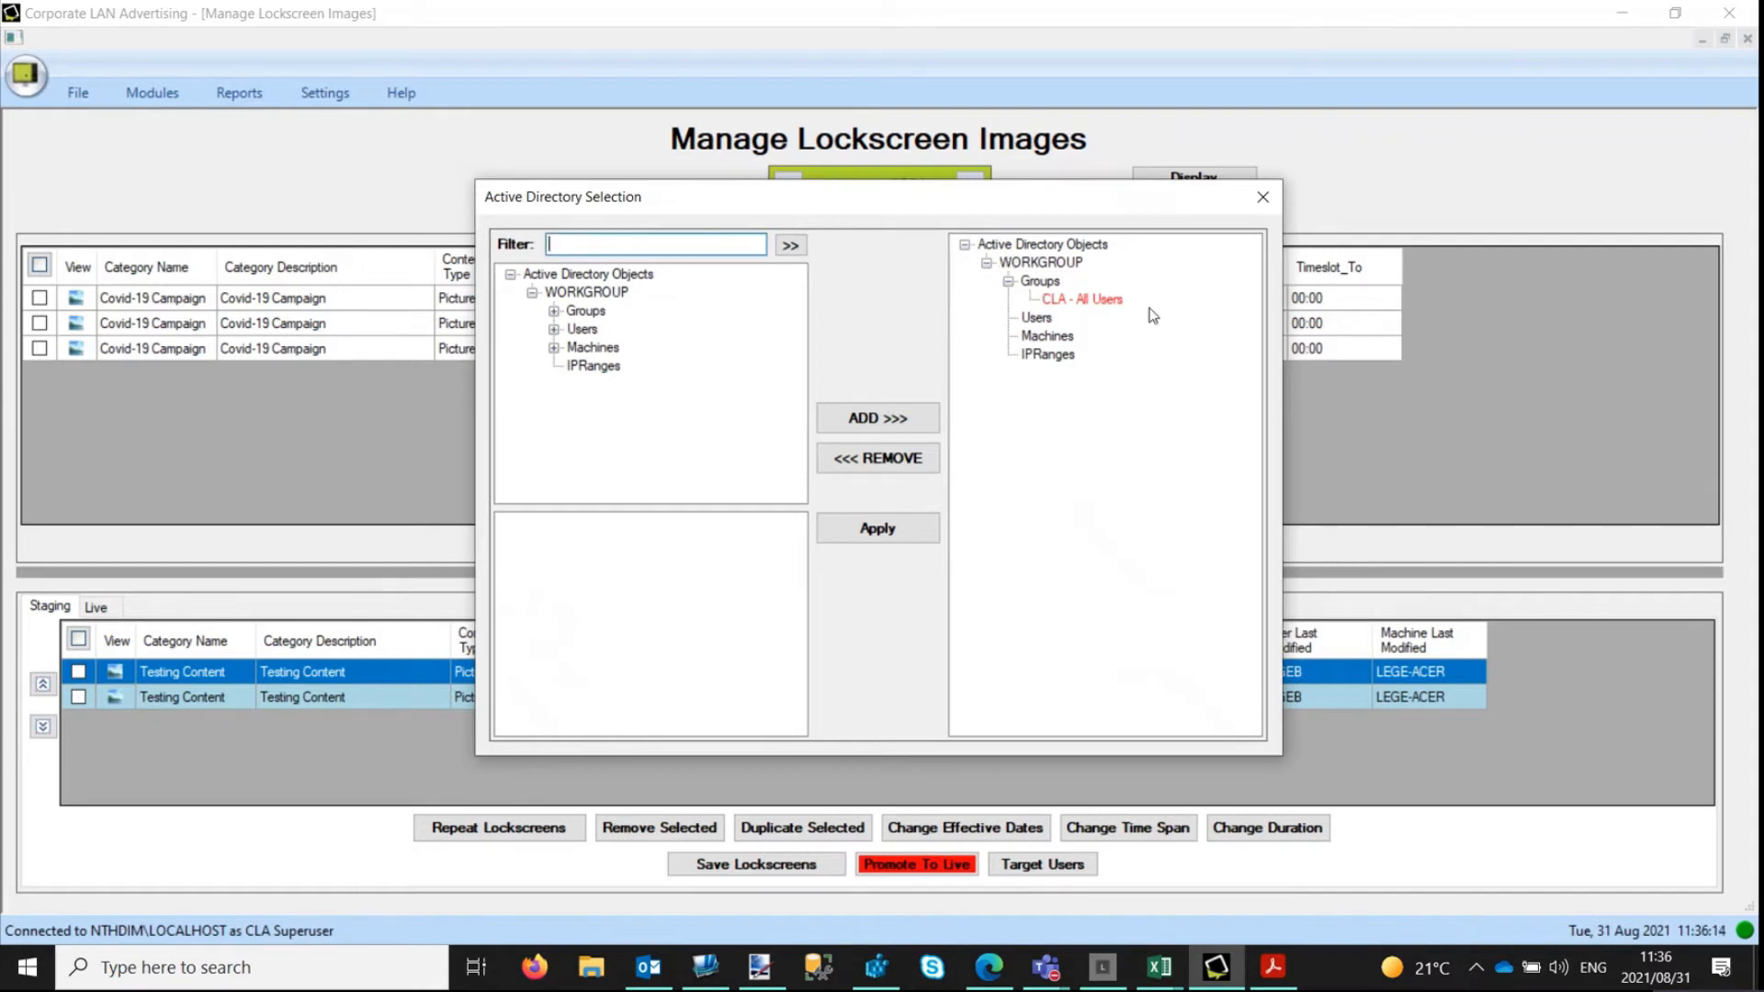
{"action": "left_click", "coordinate": [1088, 304]}
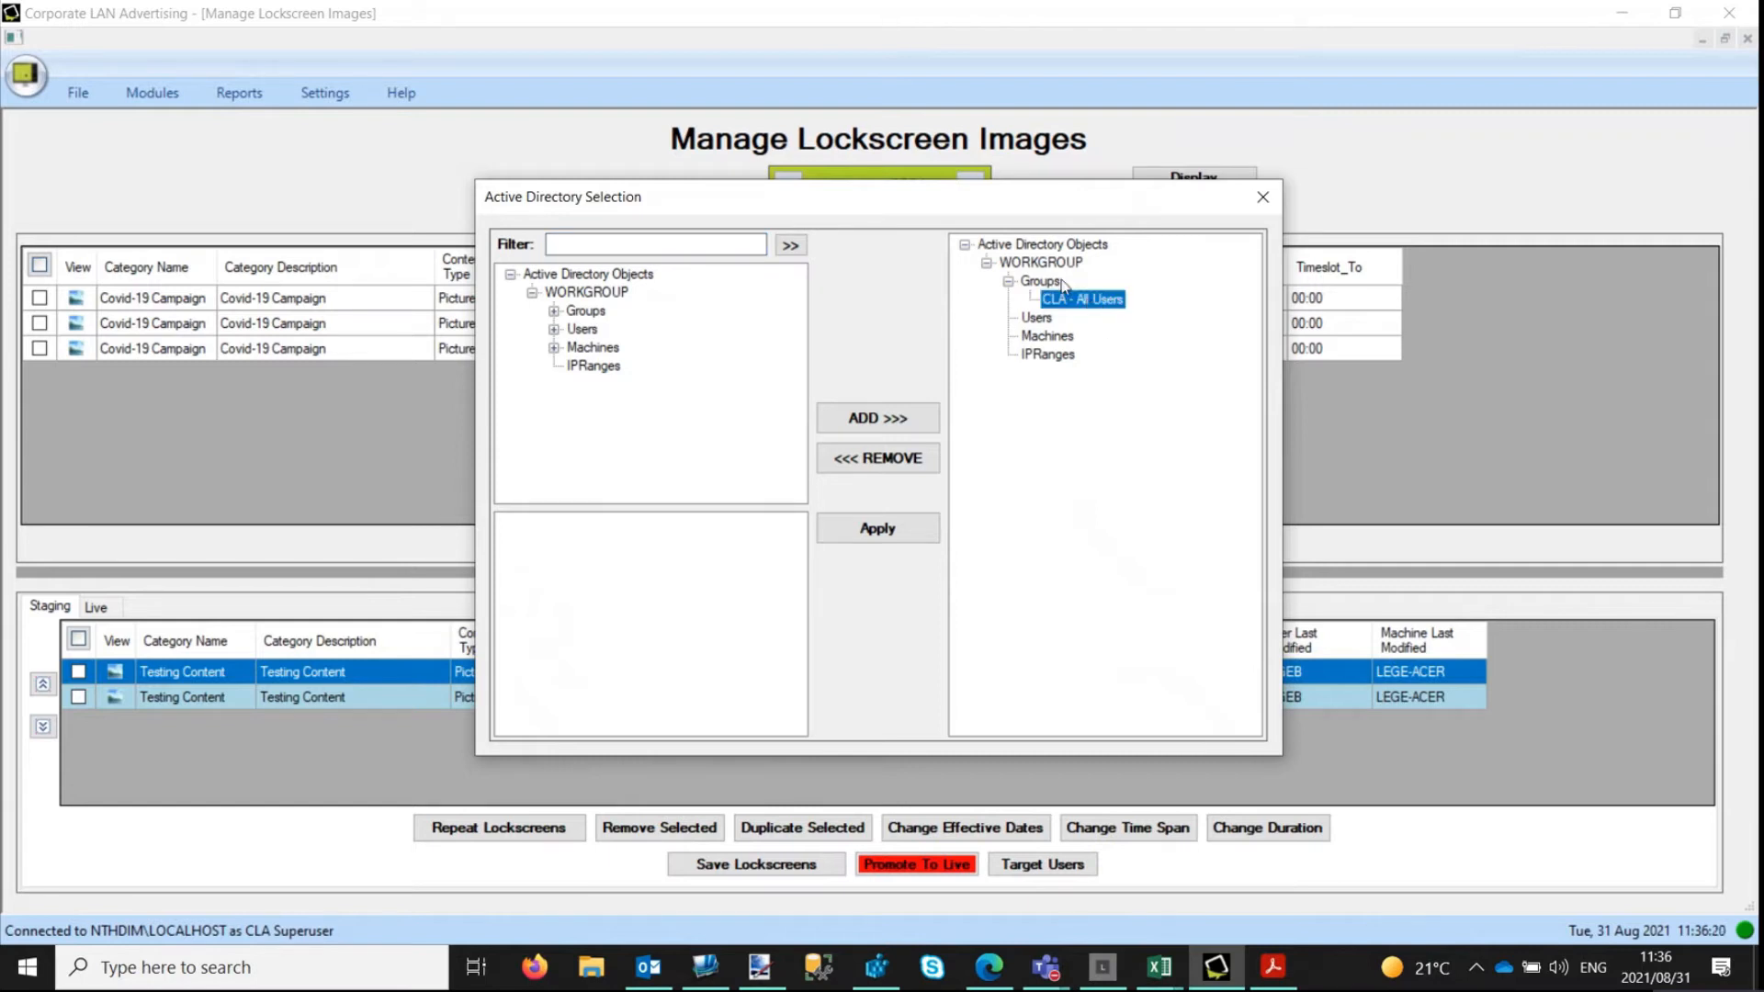
{"action": "left_click", "coordinate": [892, 459]}
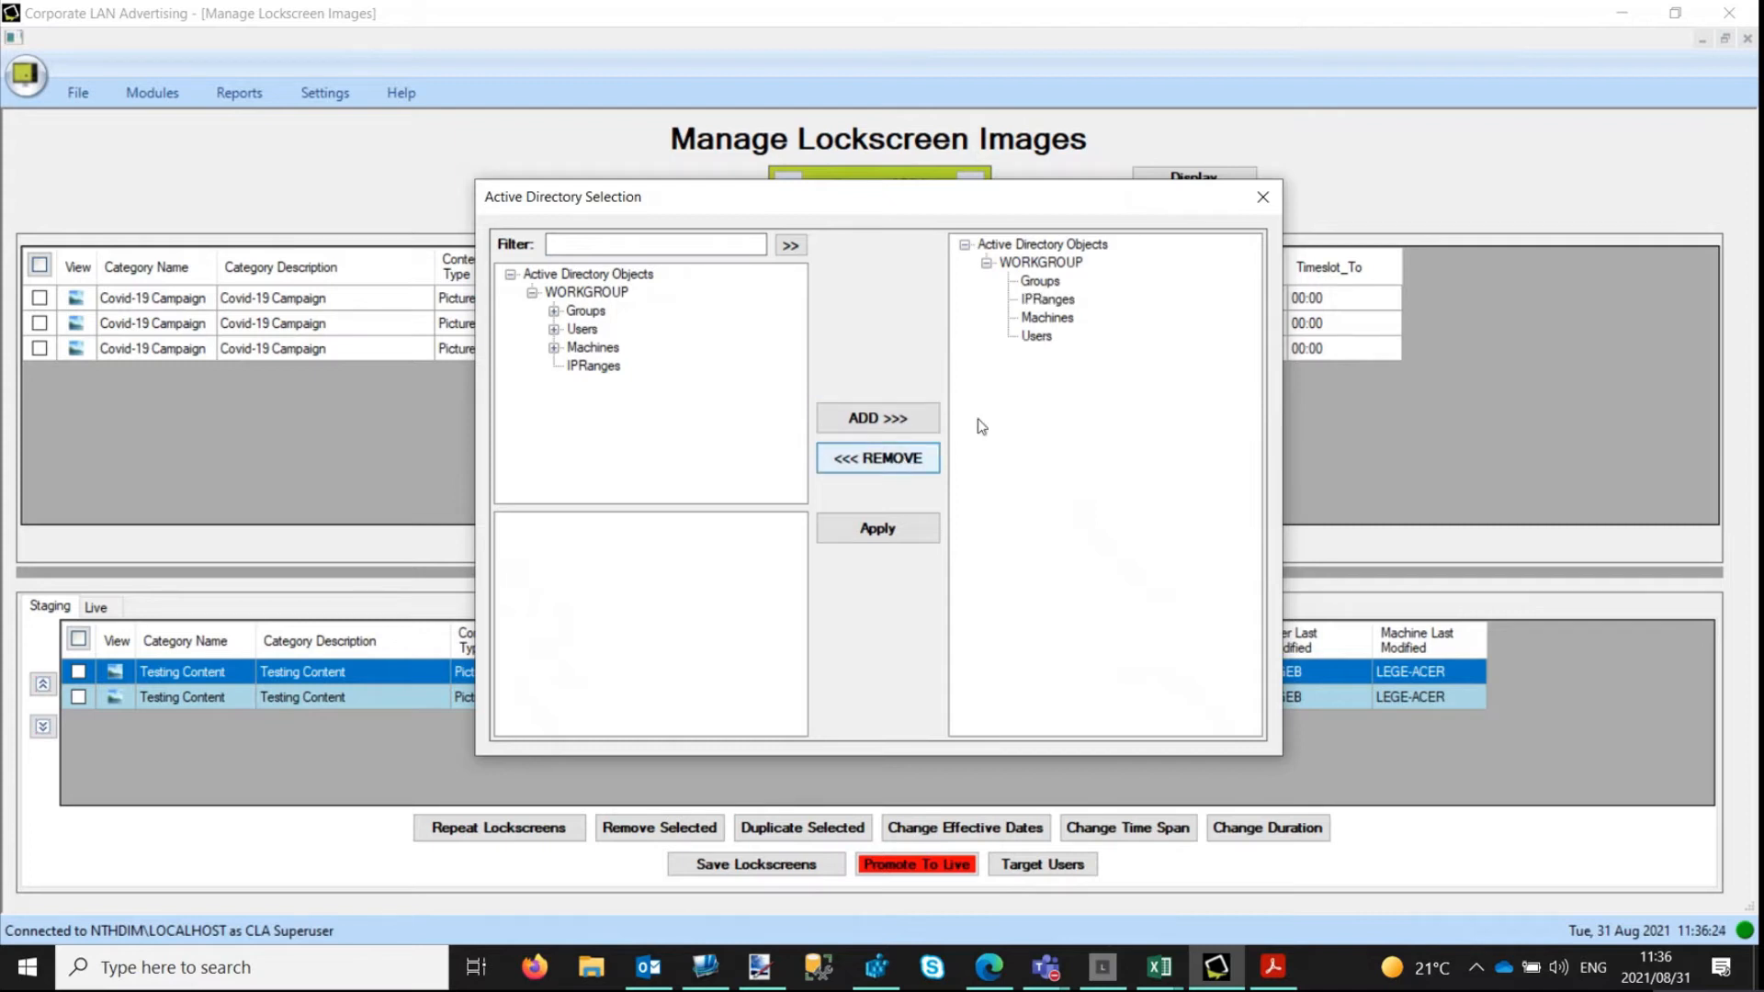
Try filtering the Active Directory objects by "cla - tr".
{"action": "left_click", "coordinate": [698, 246]}
{"action": "left_click", "coordinate": [724, 248]}
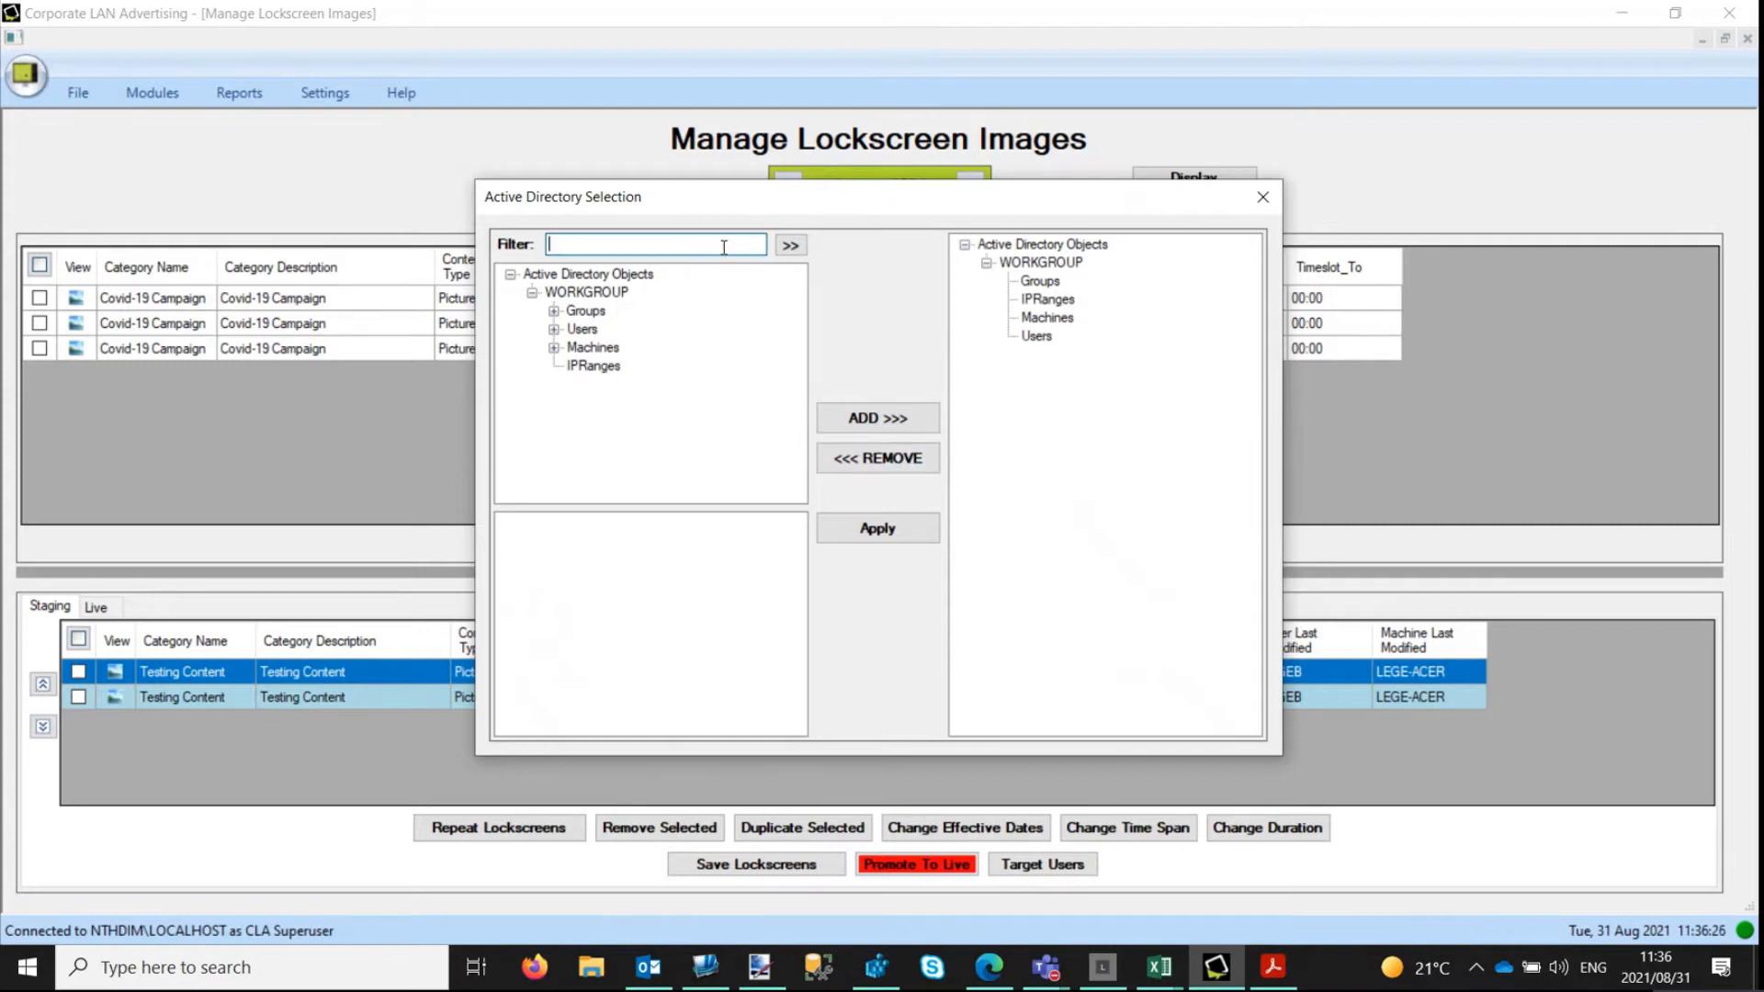
{"action": "type", "text": "cla - tr"}
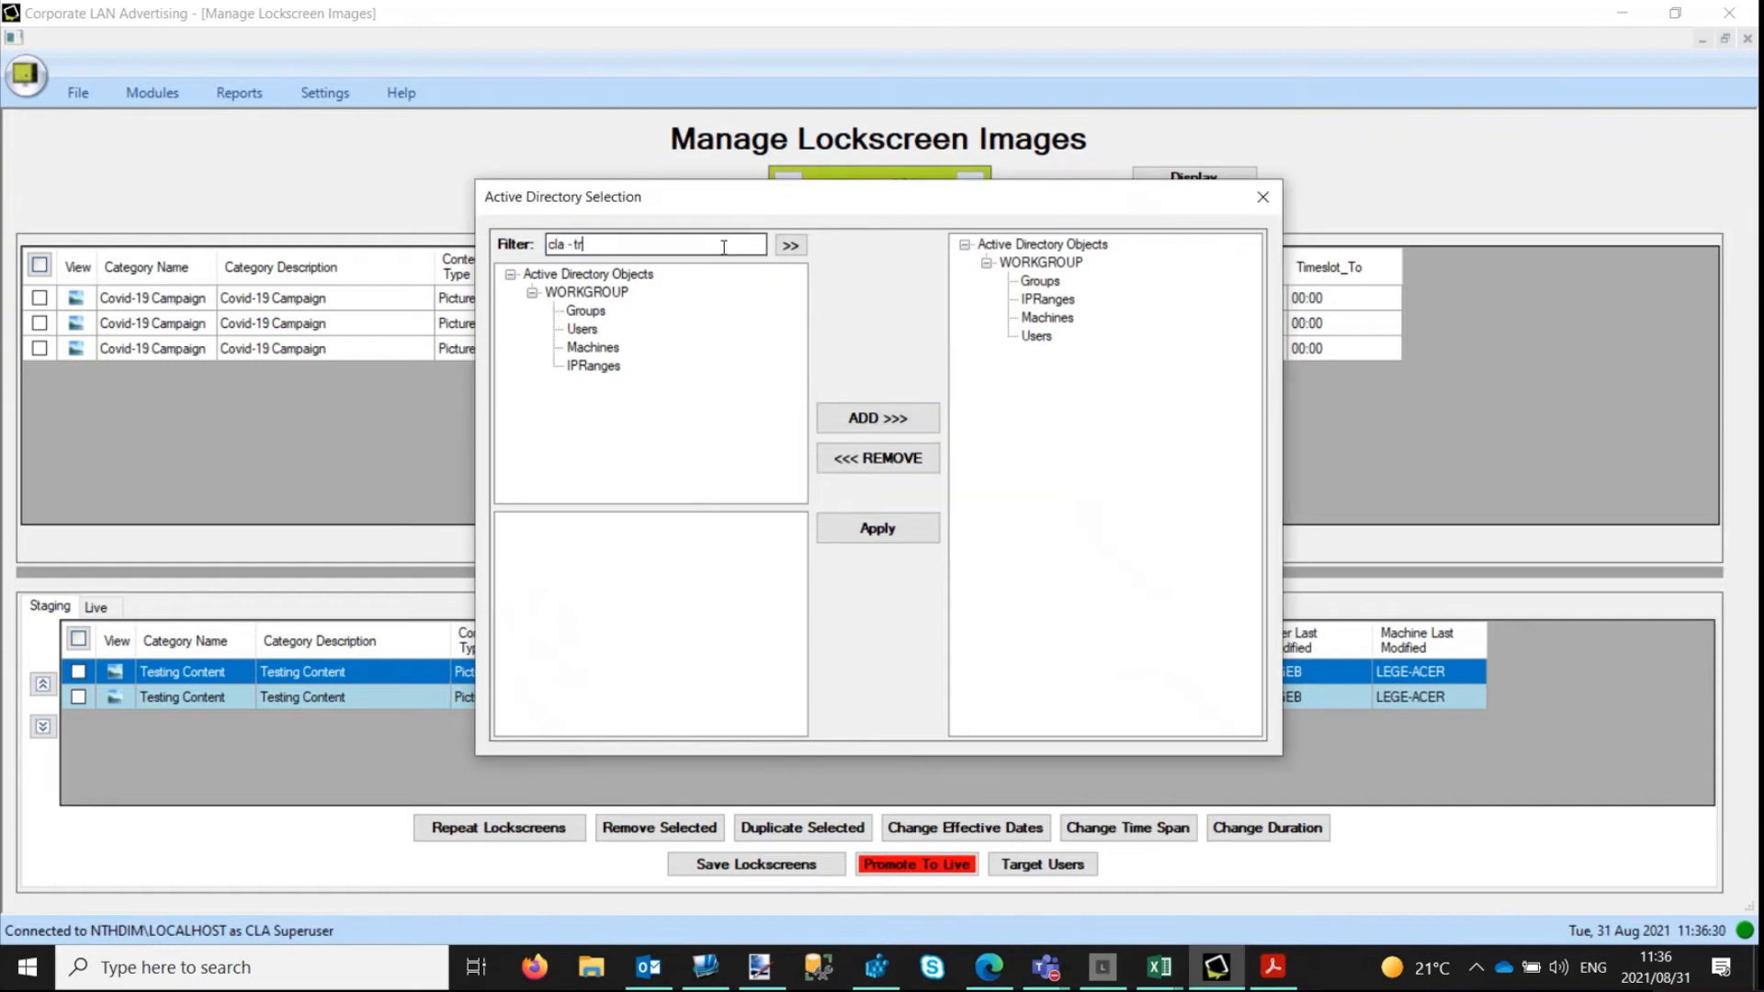
Filter the Active Directory objects by "Training" and allocate the Training Users group to the Cyber Security lockscreen.
{"action": "left_click_drag", "start_coordinate": [724, 247], "coordinate": [510, 250]}
{"action": "type", "text": "Training"}
{"action": "left_click", "coordinate": [791, 246]}
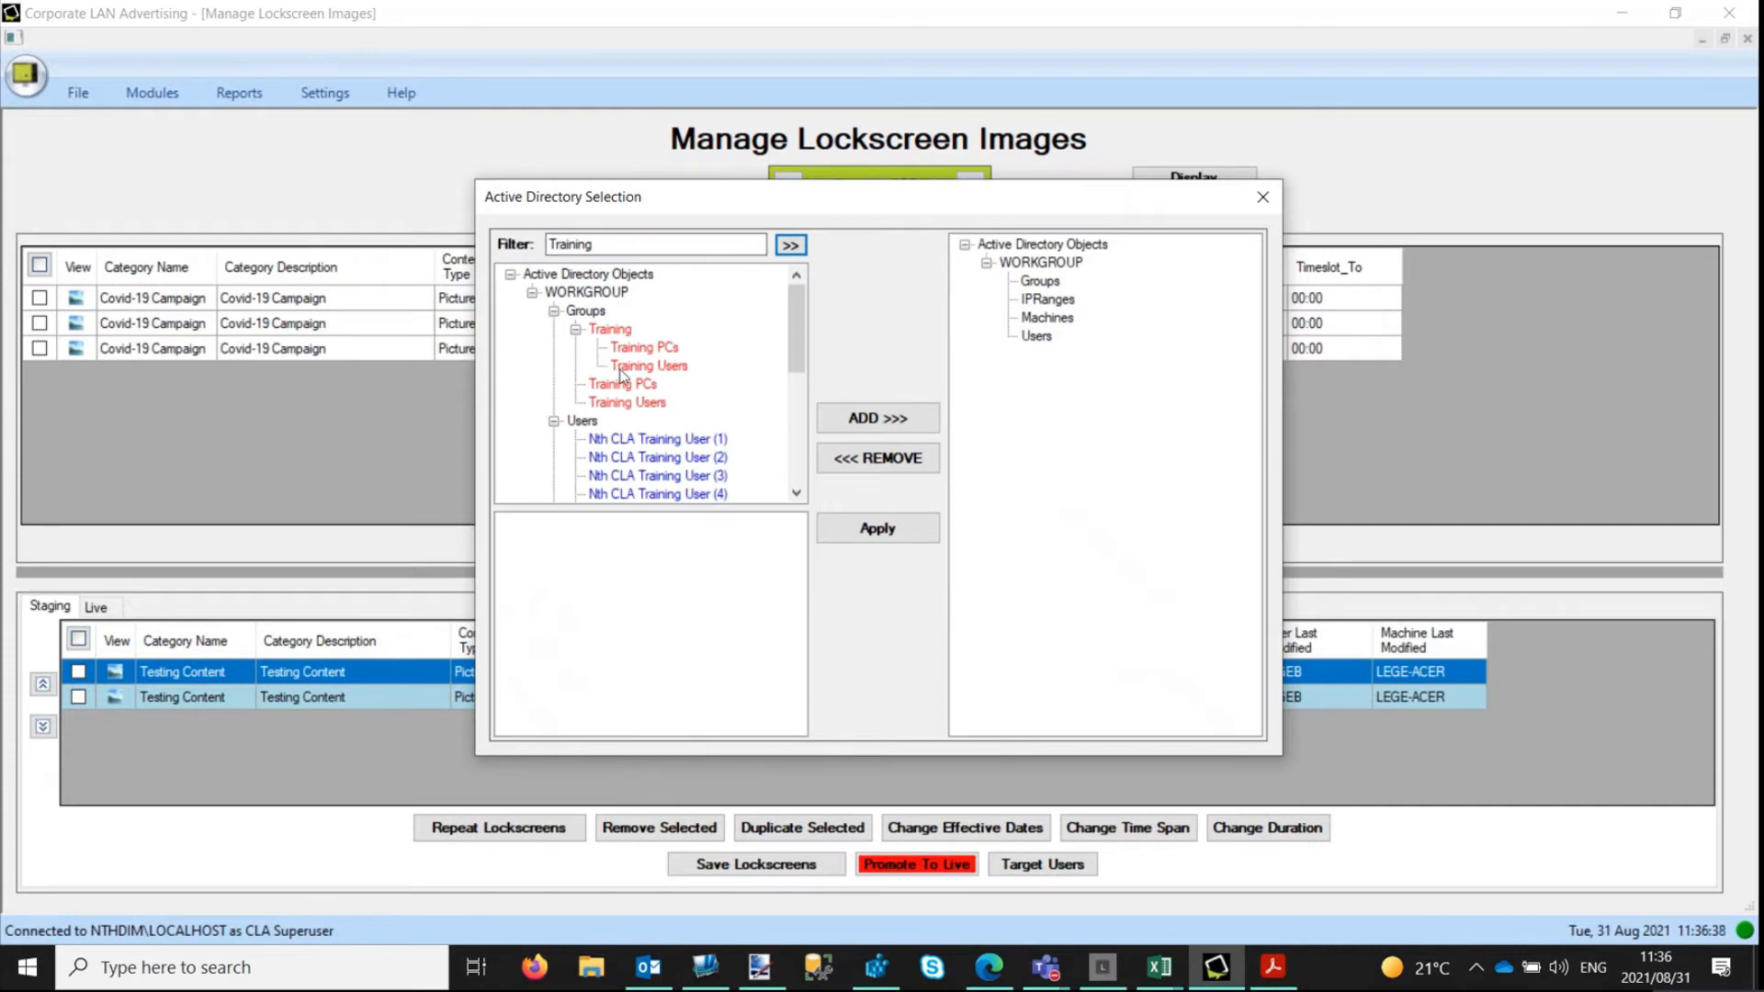
{"action": "left_click", "coordinate": [619, 404]}
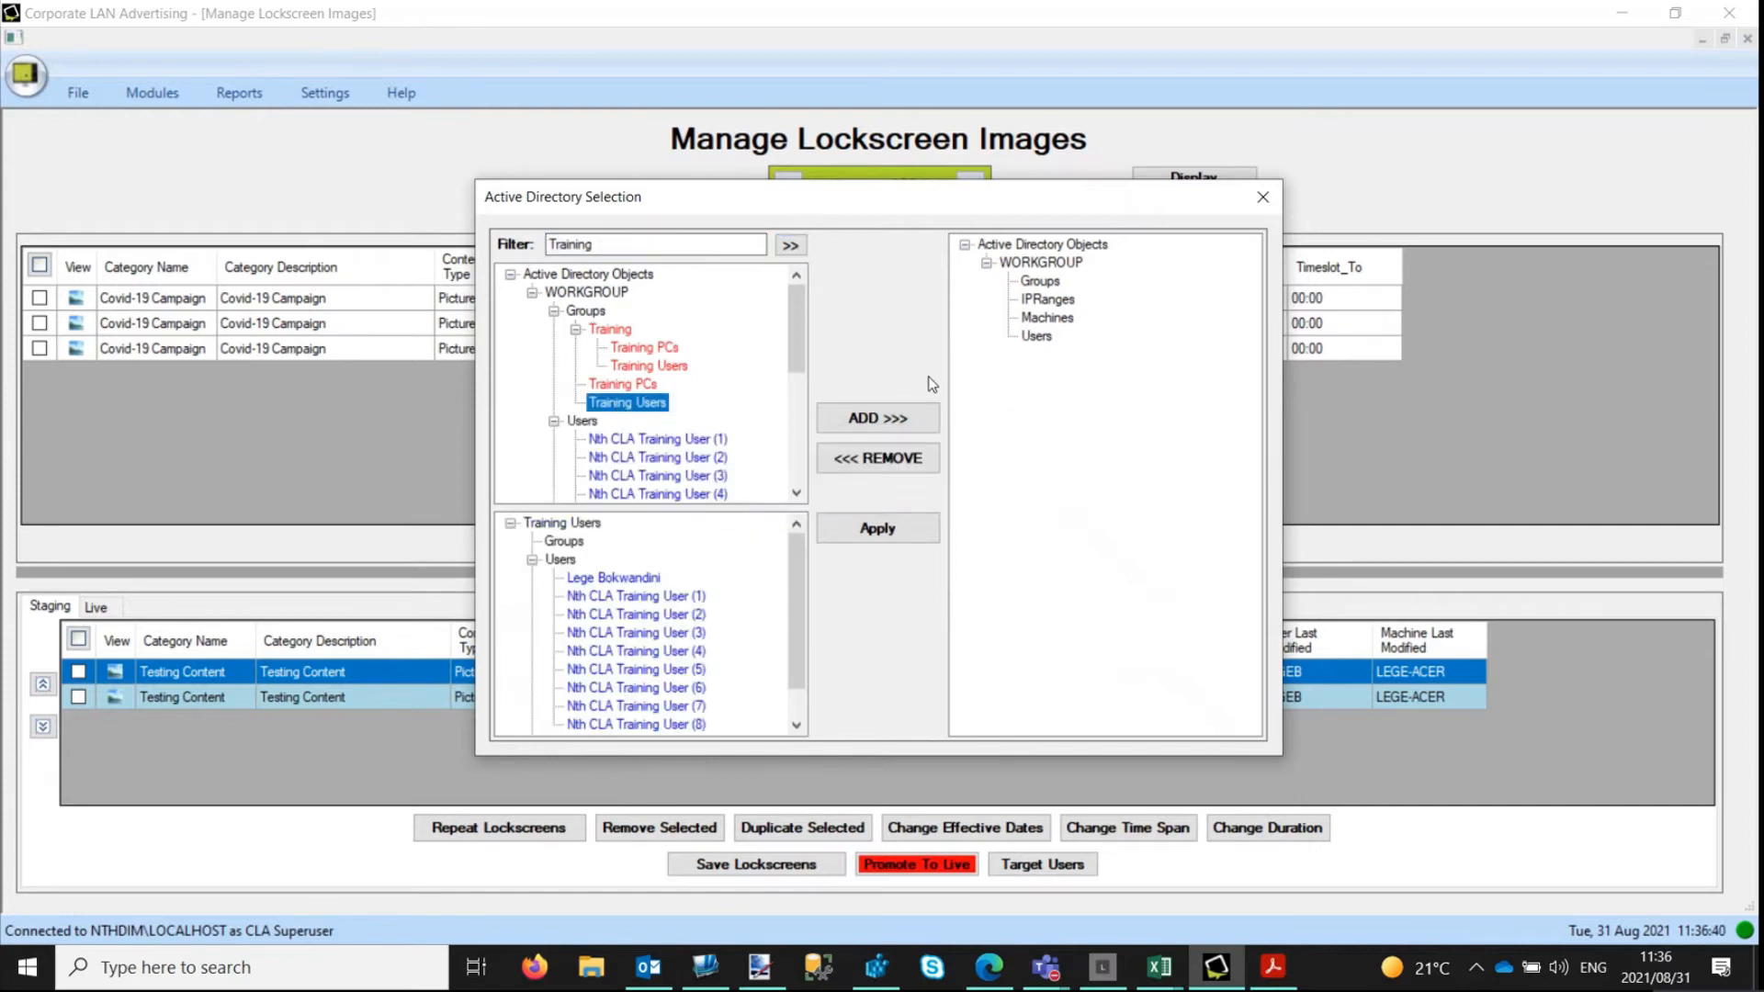
{"action": "left_click", "coordinate": [910, 415]}
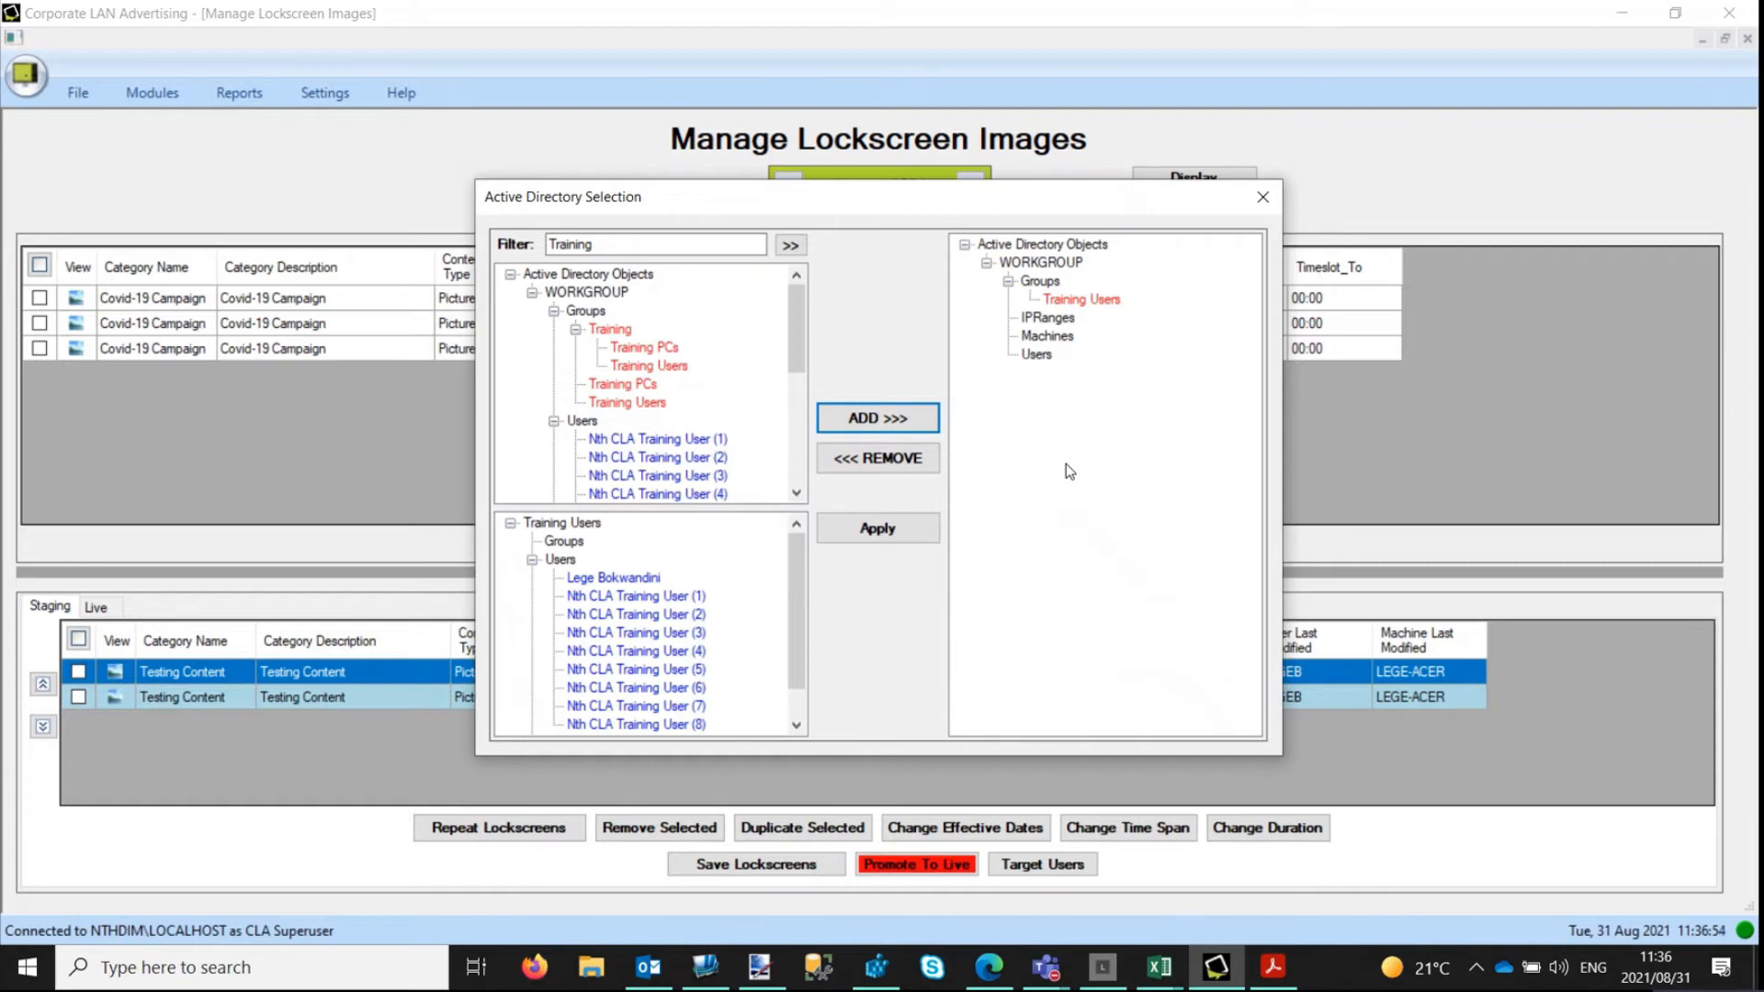
{"action": "left_click", "coordinate": [878, 529]}
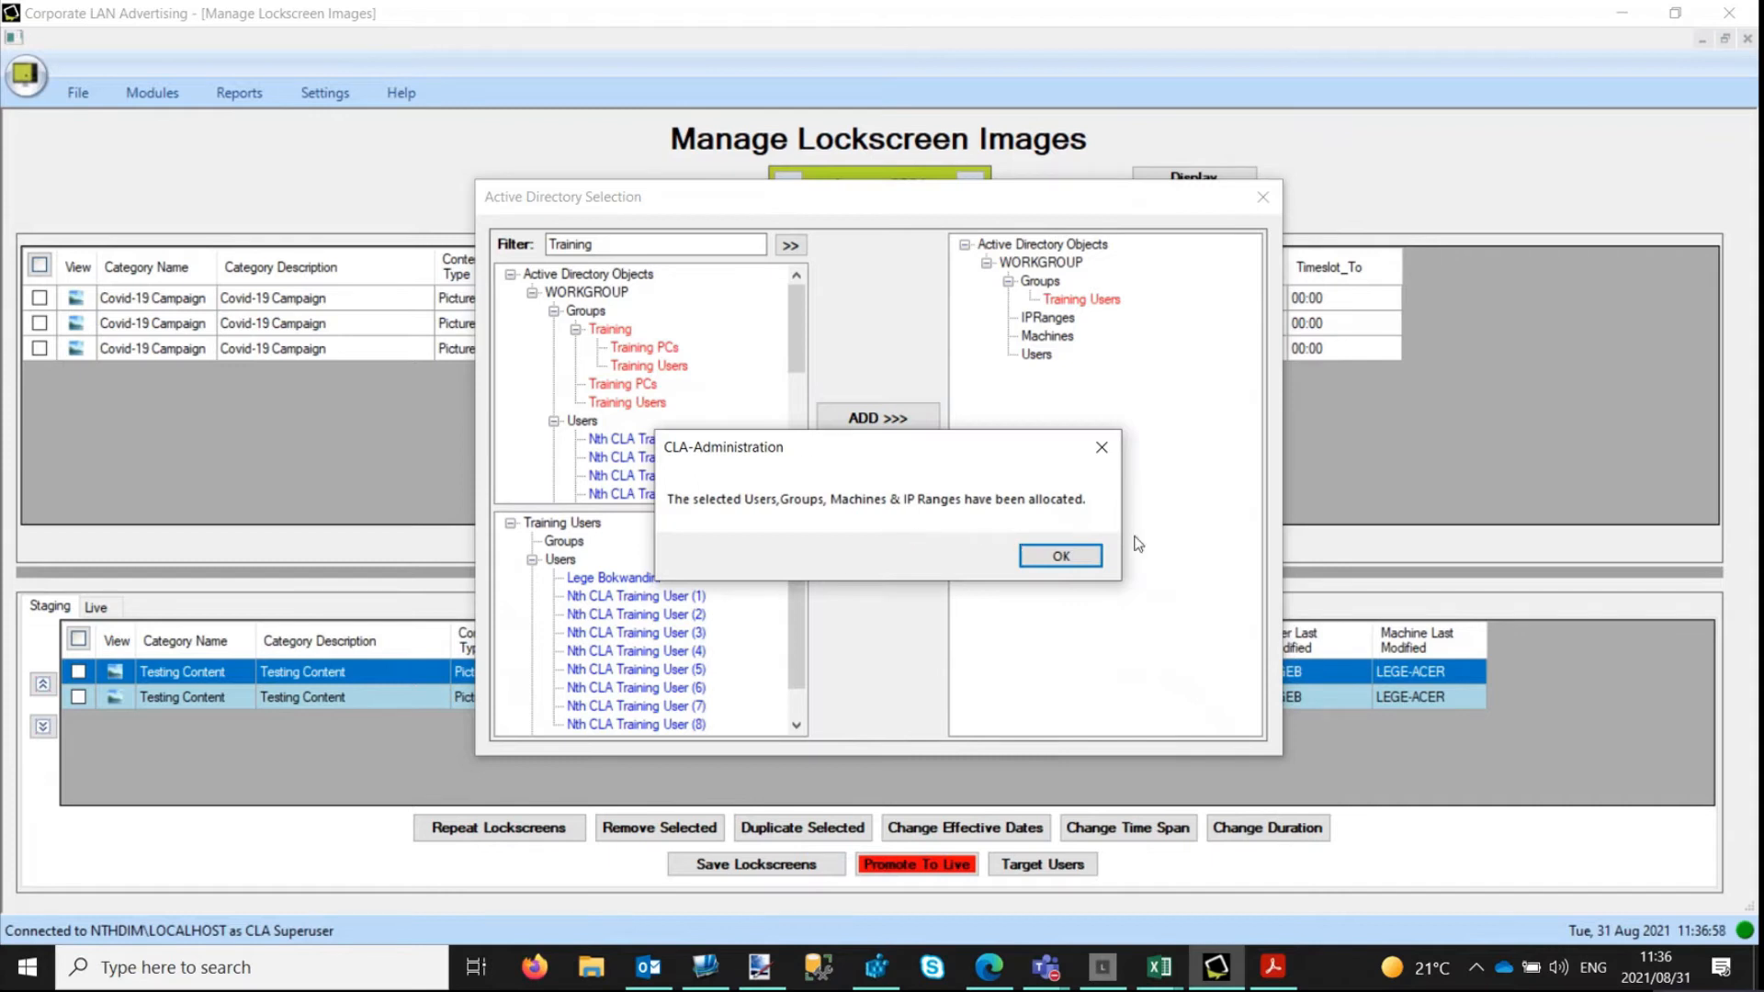
Acknowledge the group allocation and review which groups, users and machines the staged Cyber Security lockscreen targets.
{"action": "left_click", "coordinate": [1077, 558]}
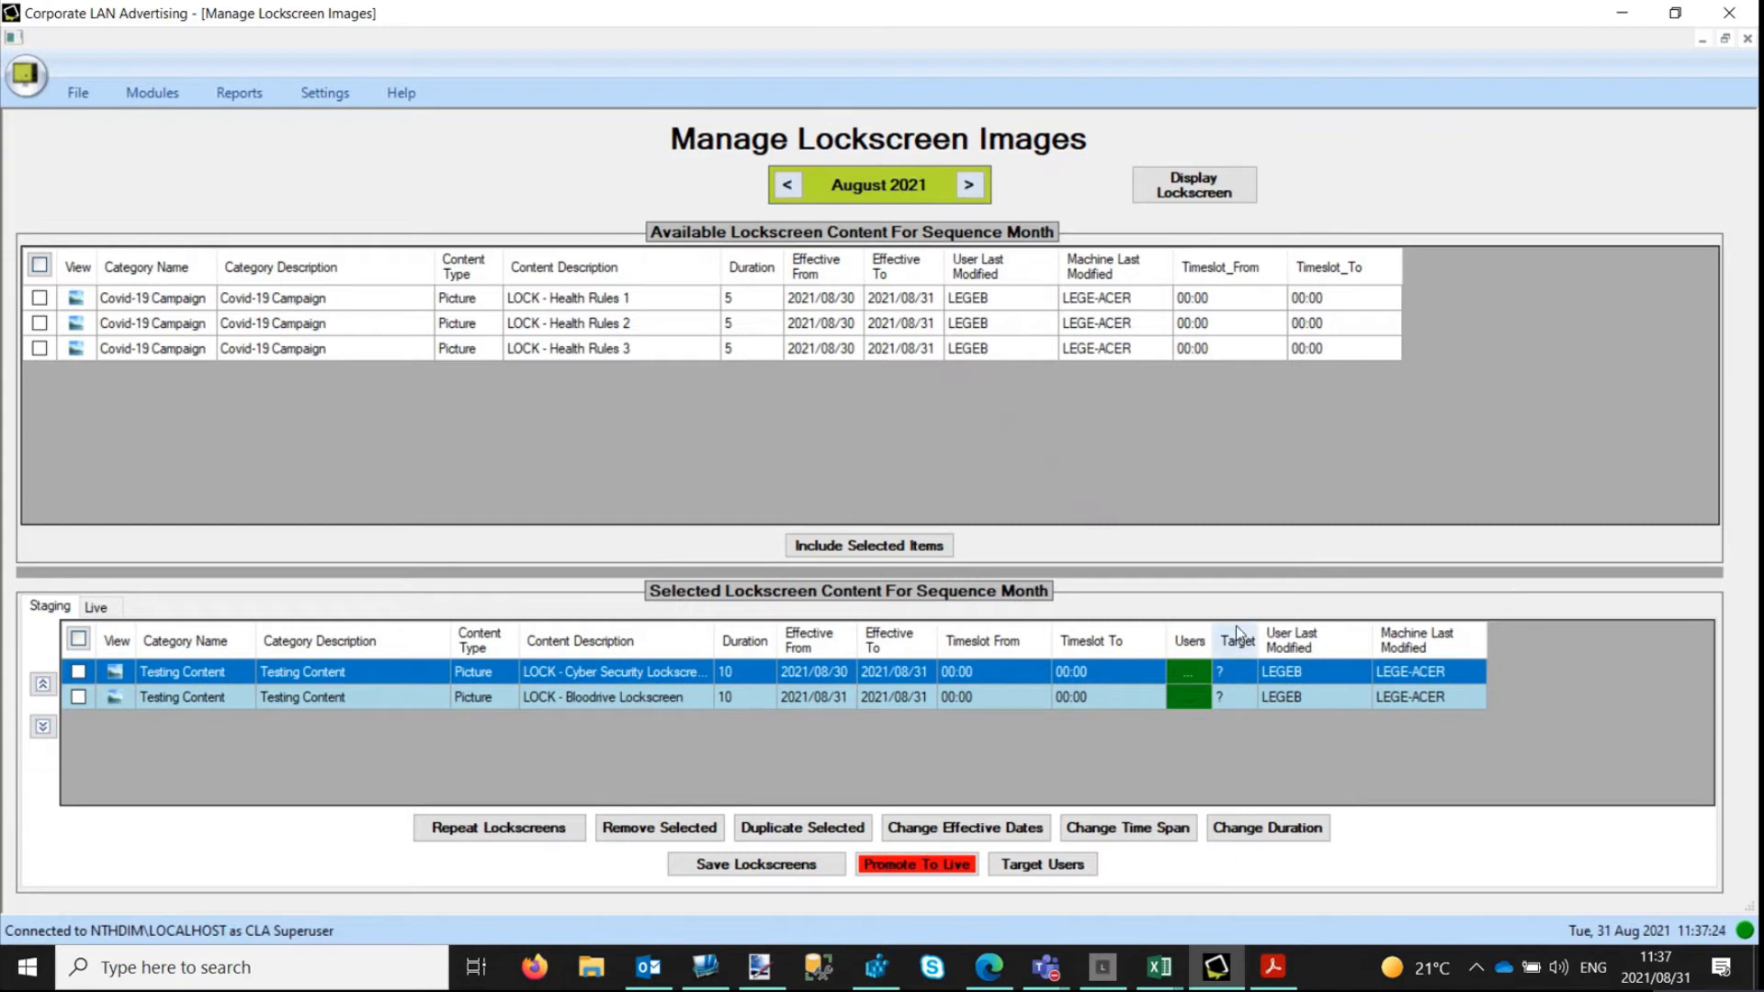
{"action": "left_click", "coordinate": [1235, 667]}
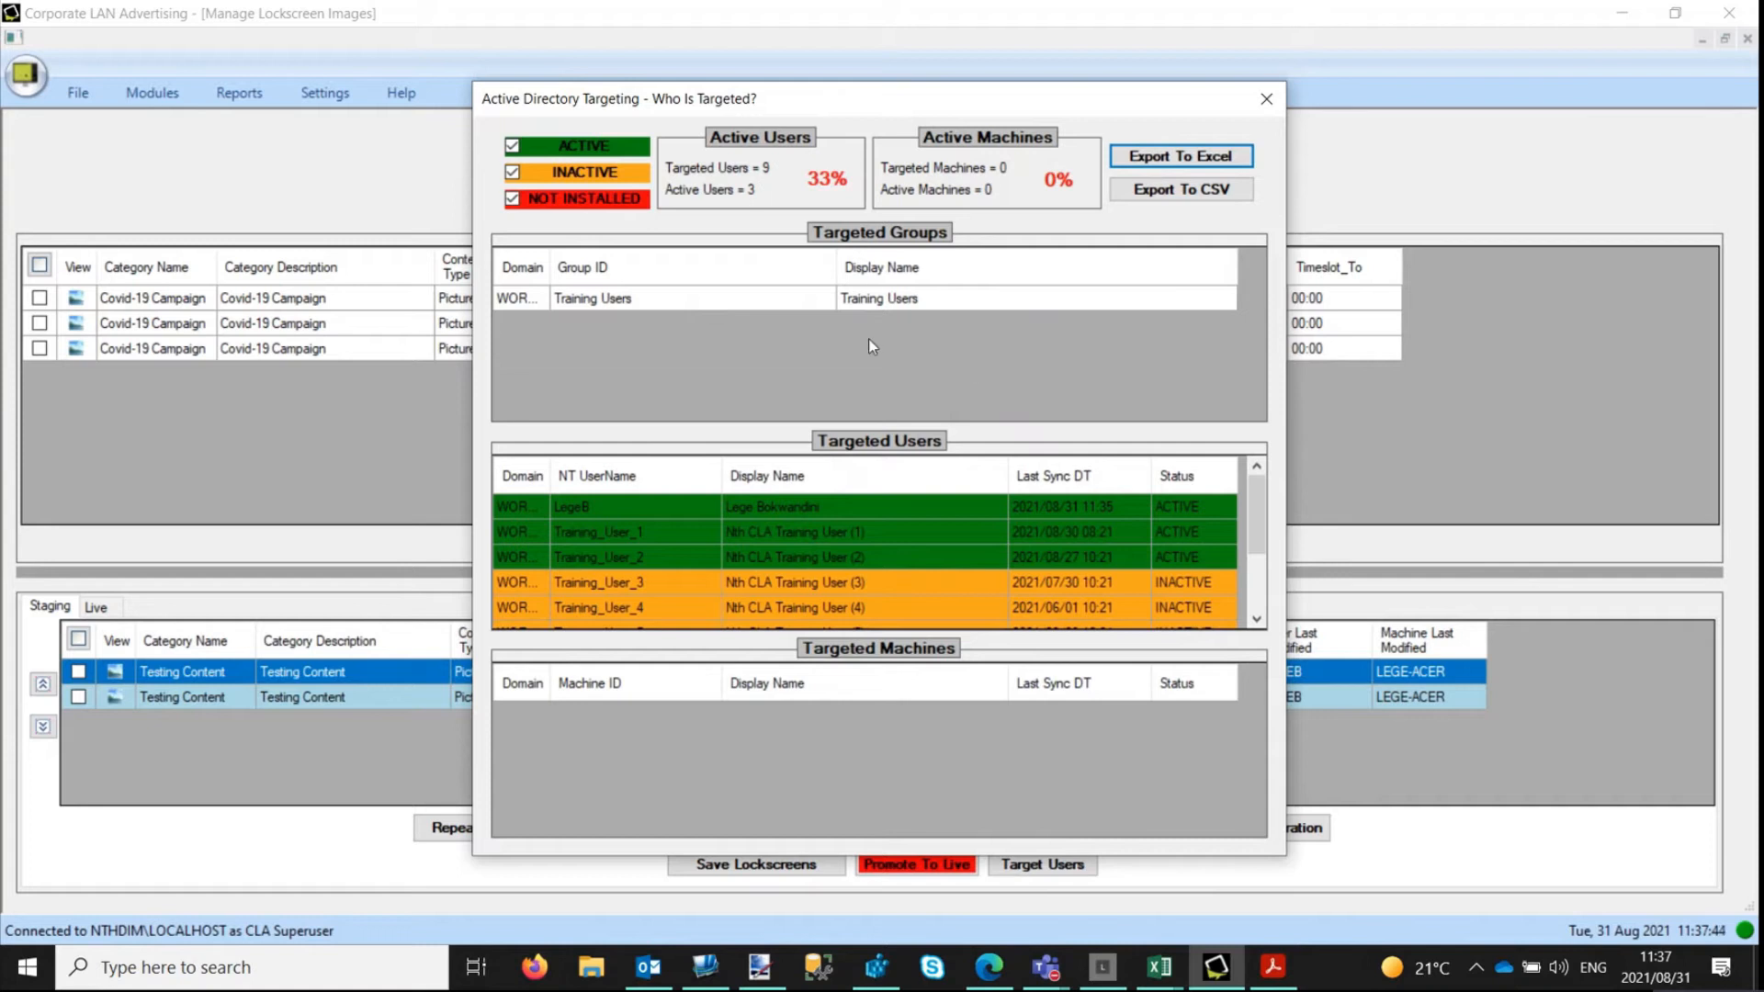
{"action": "mouse_move", "coordinate": [1254, 488]}
{"action": "left_mouse_down"}
{"action": "mouse_move", "coordinate": [1257, 571]}
{"action": "mouse_move", "coordinate": [1259, 498]}
{"action": "left_mouse_up"}
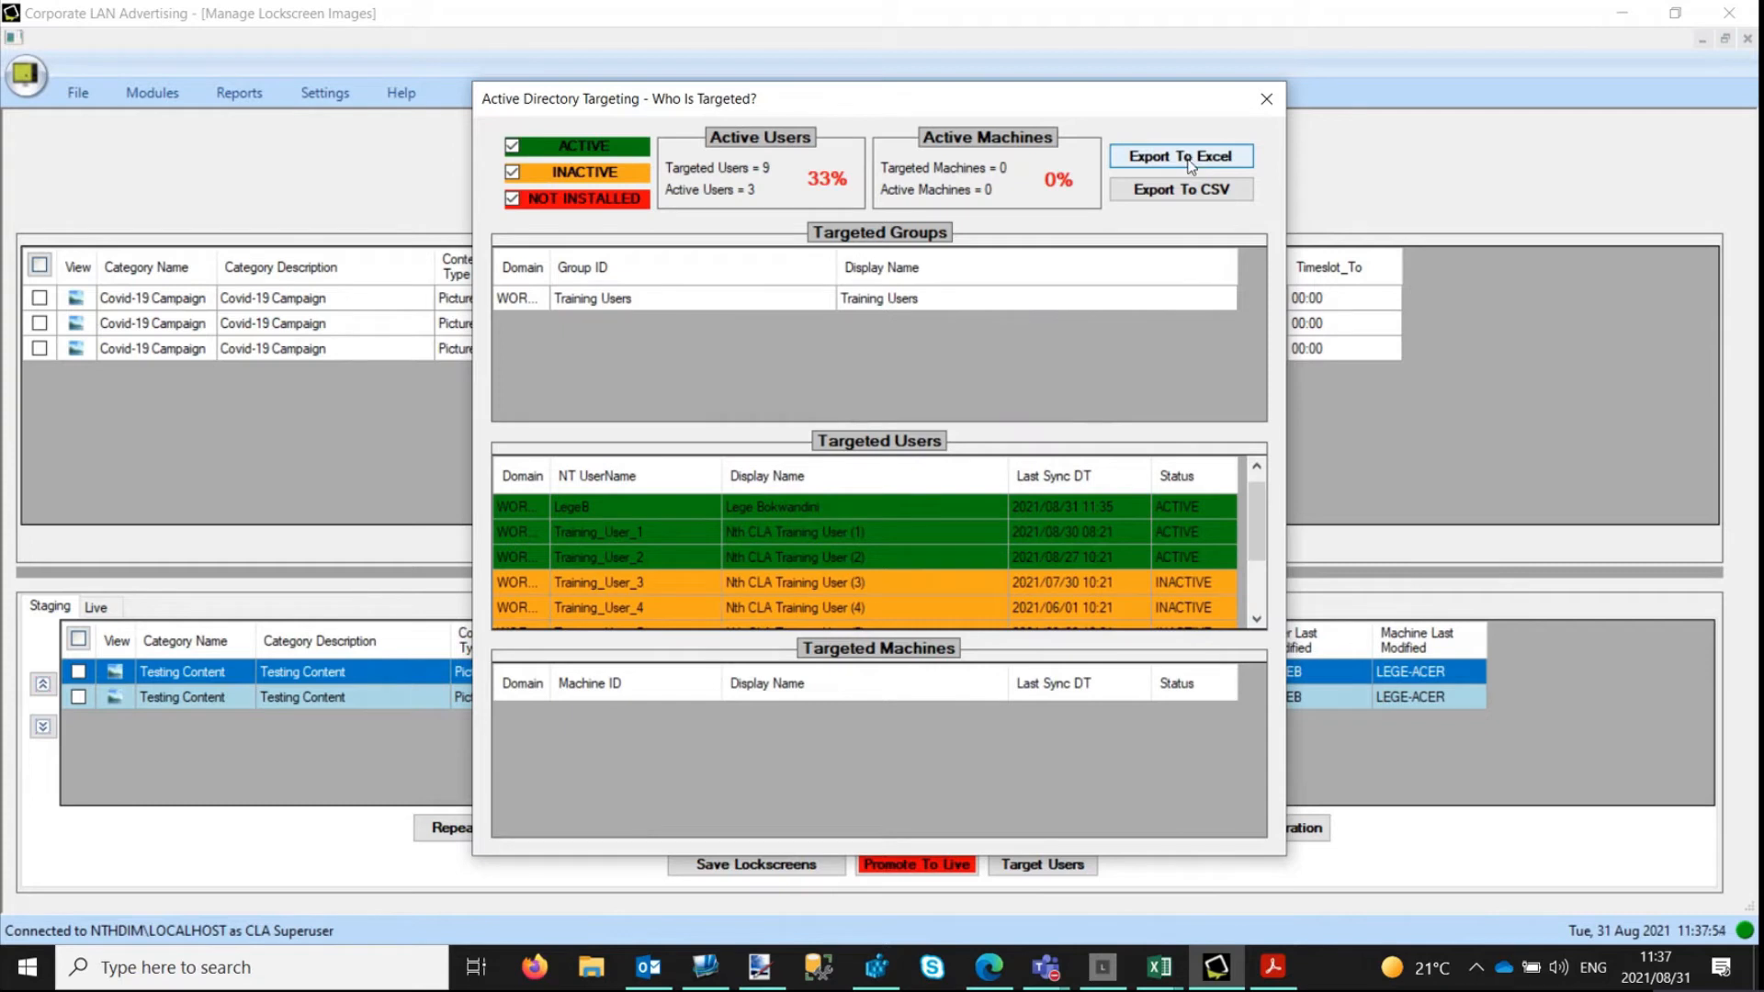
{"action": "left_click", "coordinate": [1265, 96]}
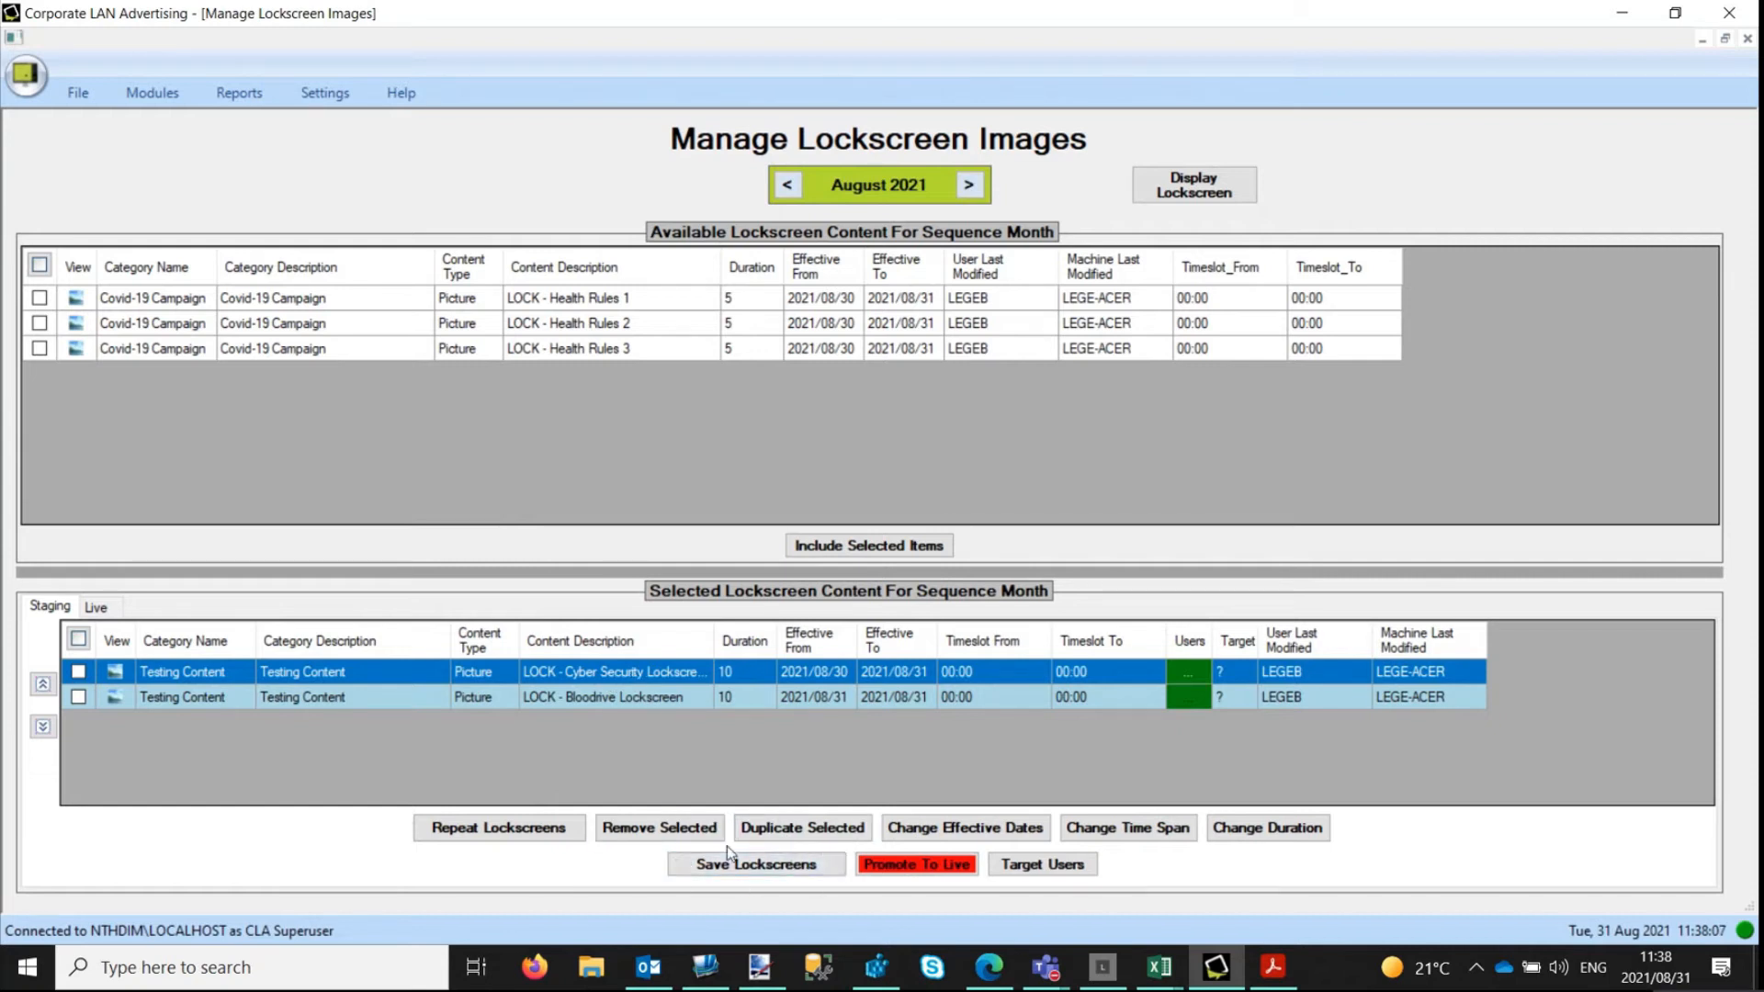
Save the staged August 2021 sequence containing the Cyber Security and Bloodrive lockscreens.
{"action": "left_click", "coordinate": [746, 866]}
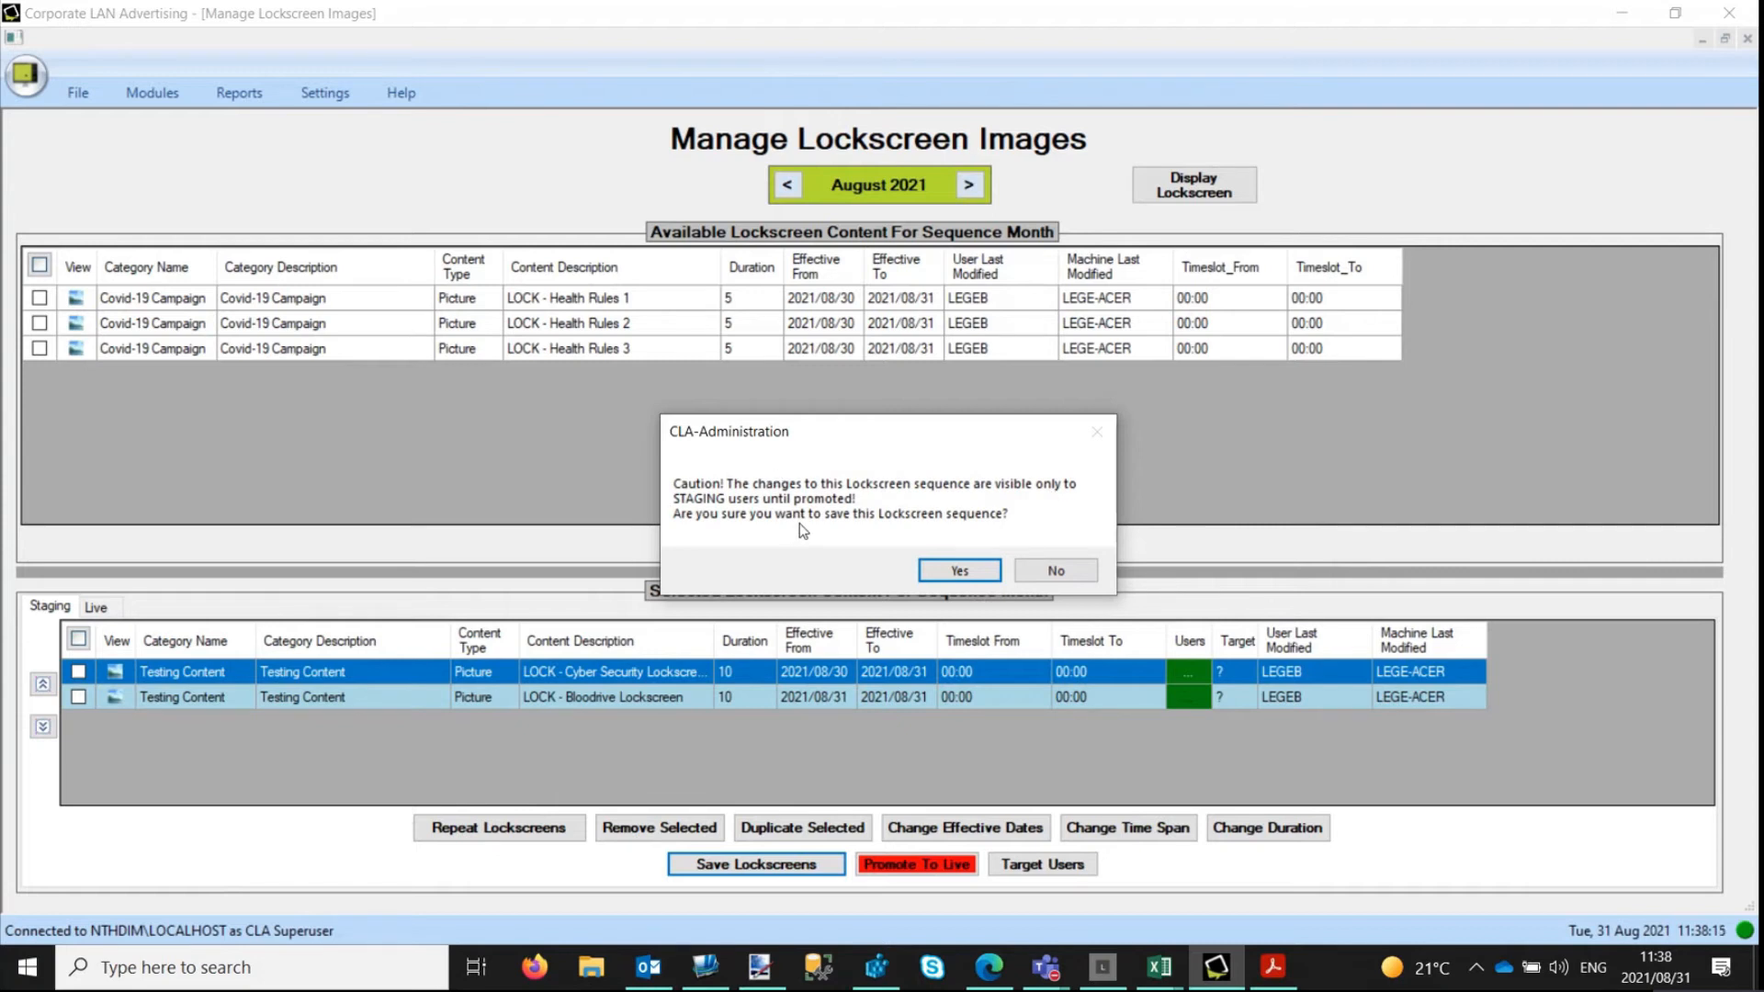
{"action": "left_click", "coordinate": [960, 571]}
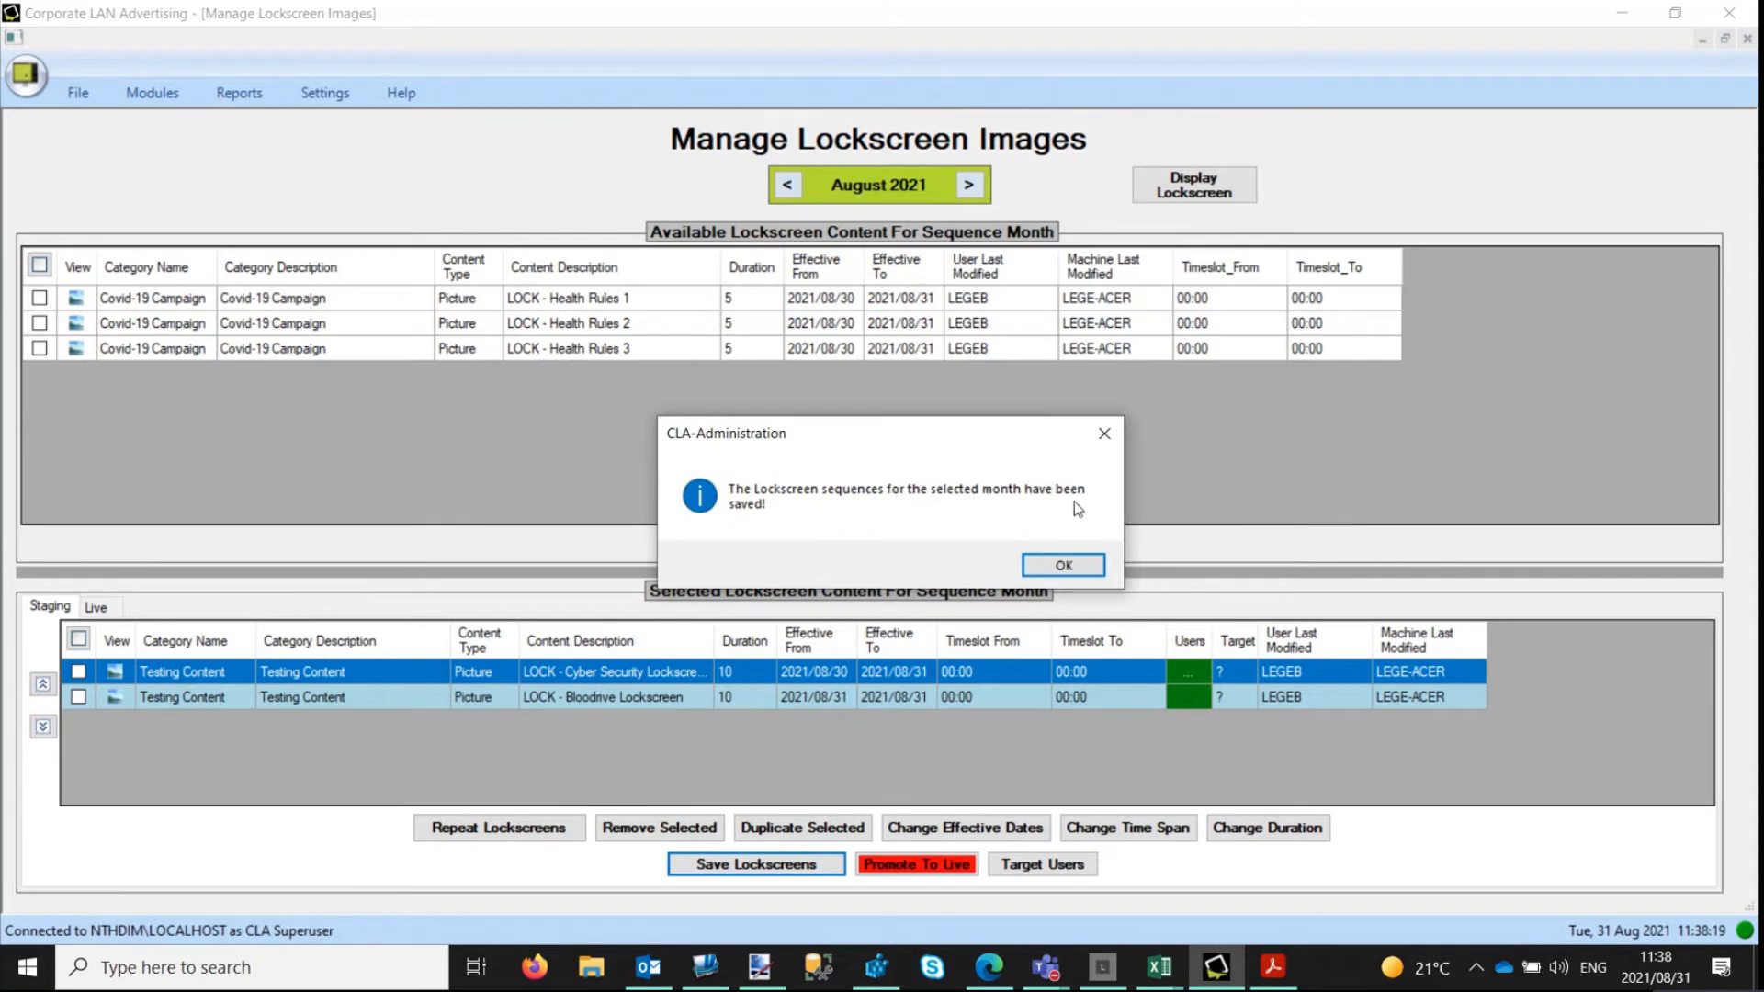
{"action": "left_click", "coordinate": [1063, 566]}
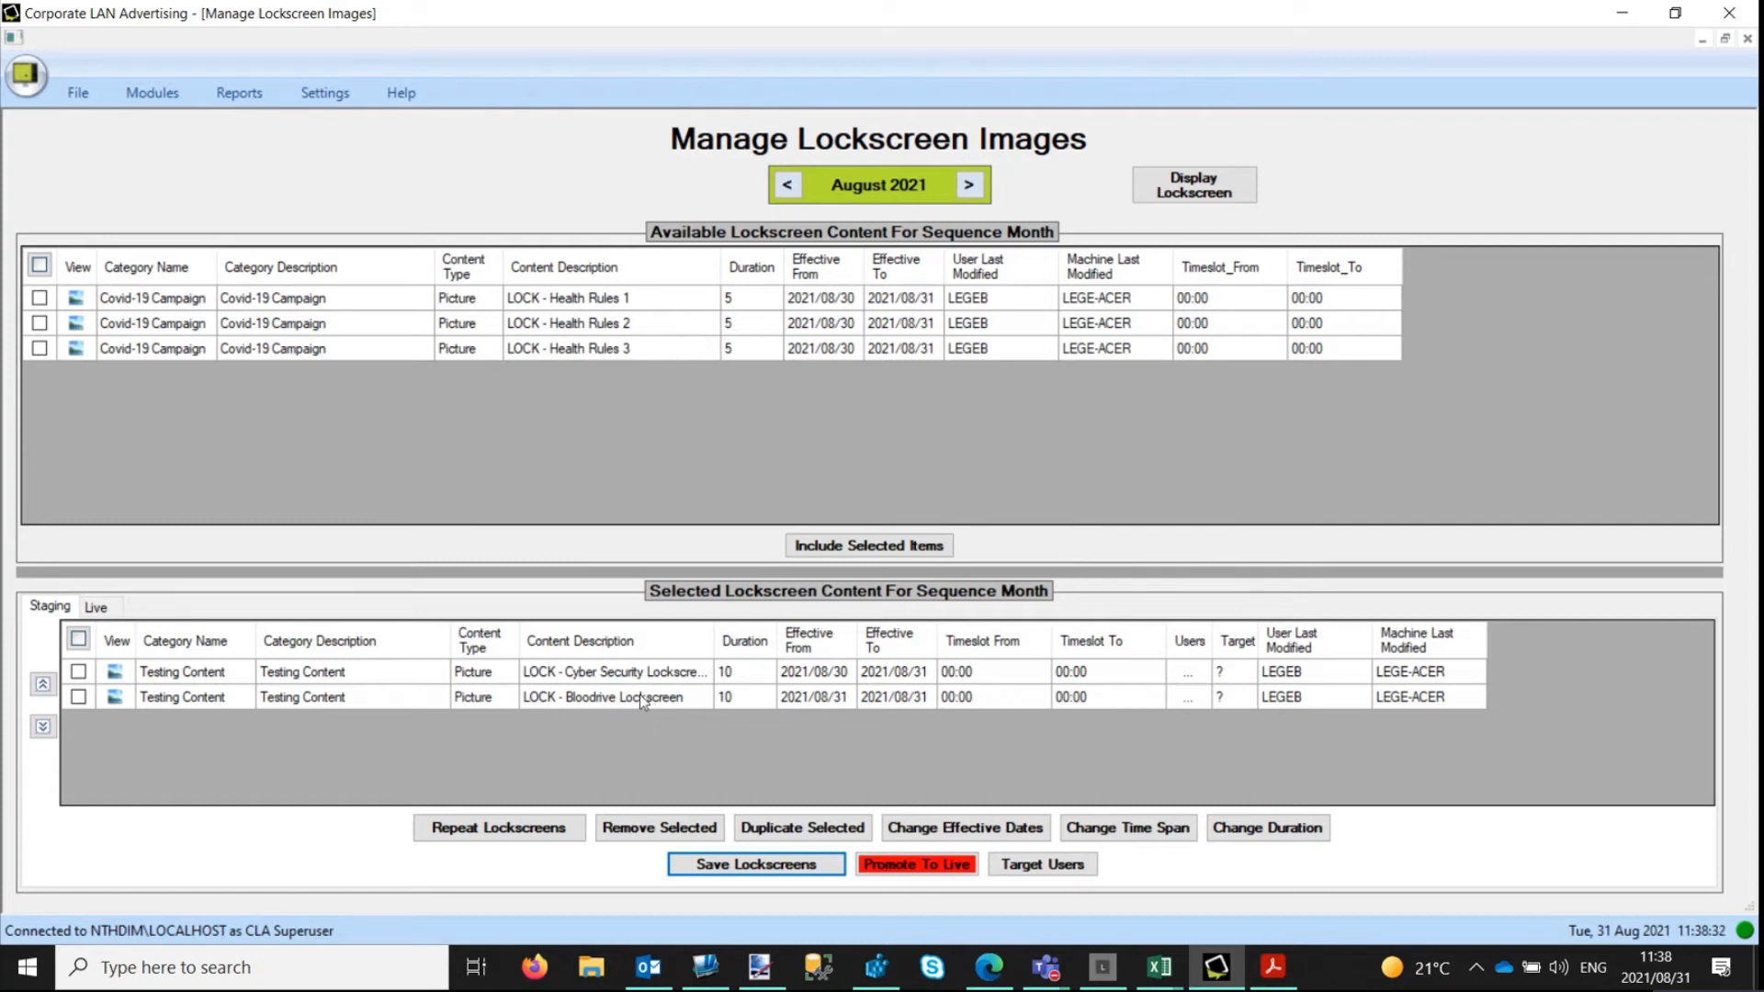
Synchronize and display the saved lockscreen to check how it looks, and return to the lockscreen management screen.
{"action": "left_click", "coordinate": [1185, 187]}
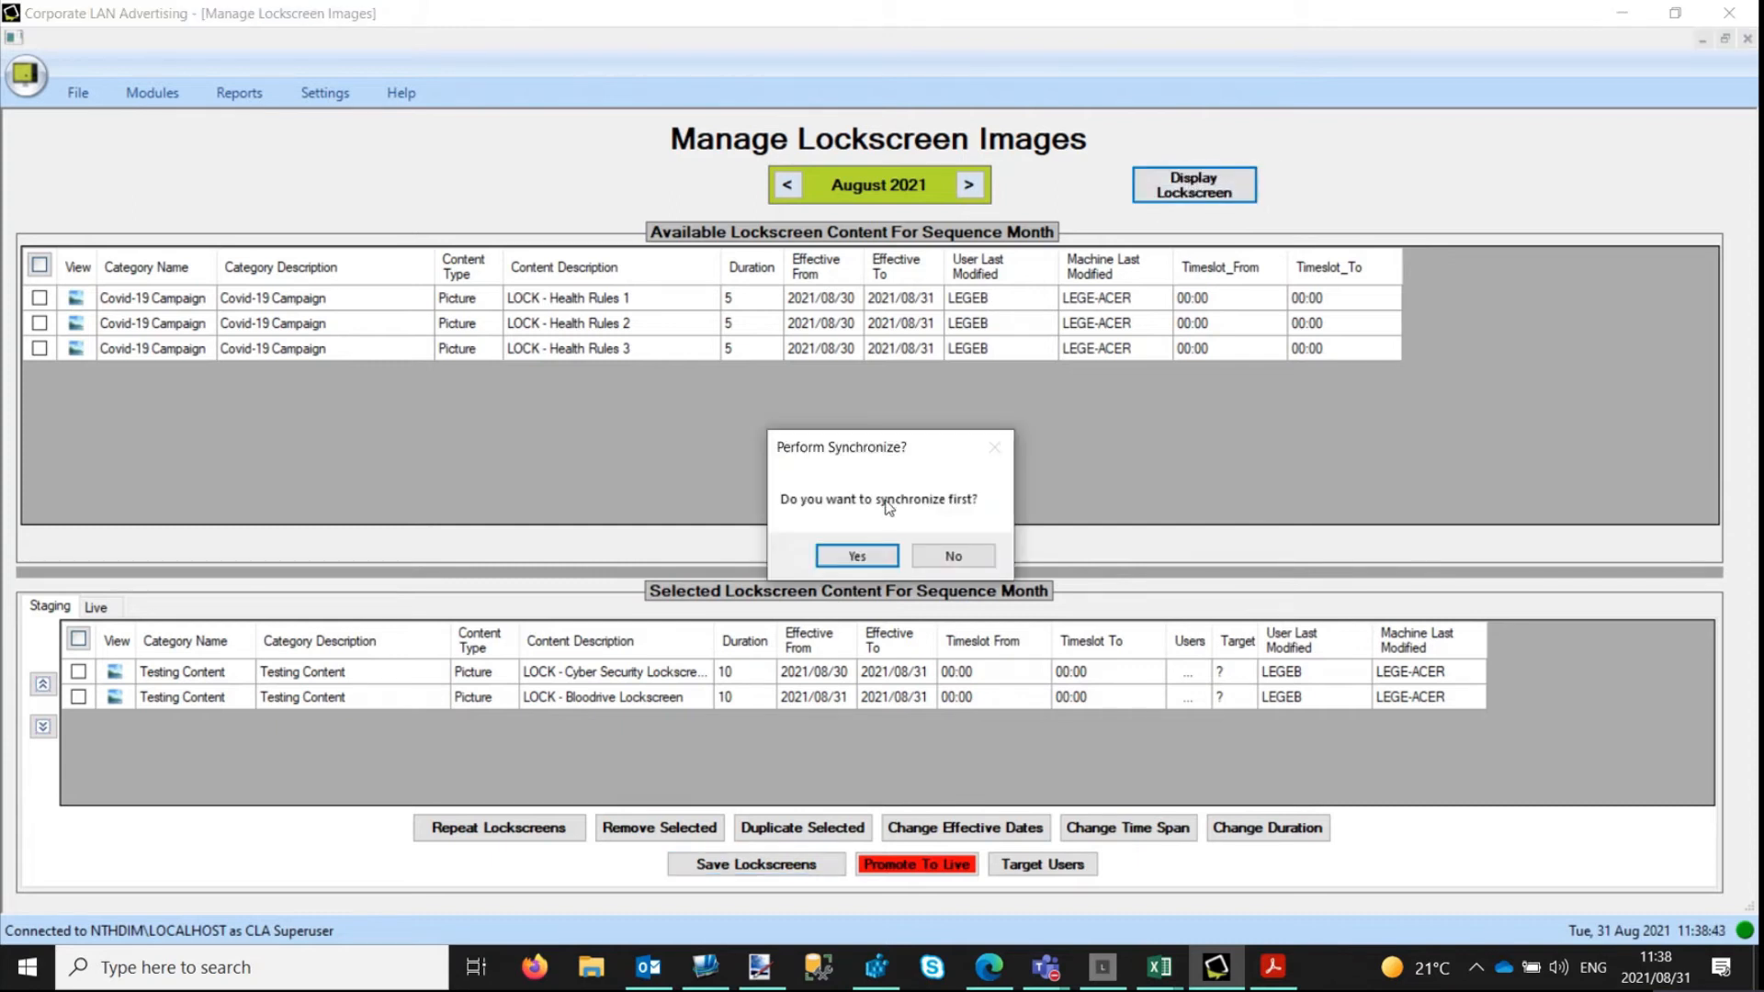
{"action": "left_click", "coordinate": [855, 554]}
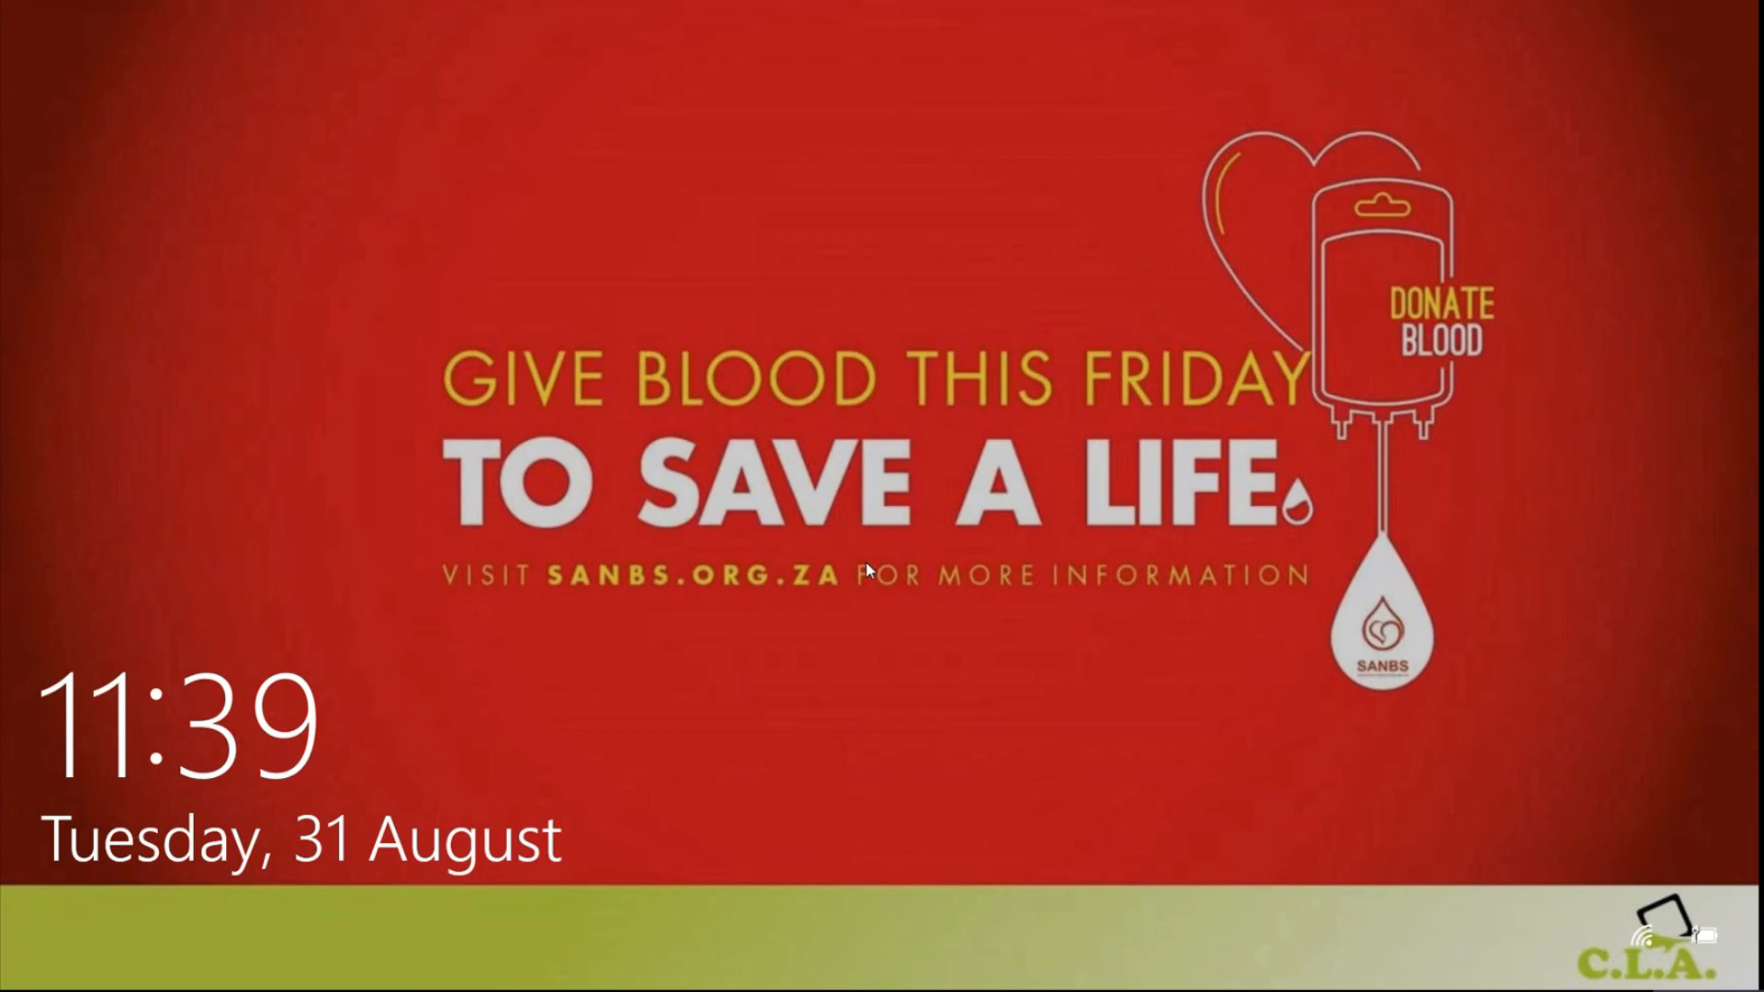
{"action": "left_click", "coordinate": [912, 397]}
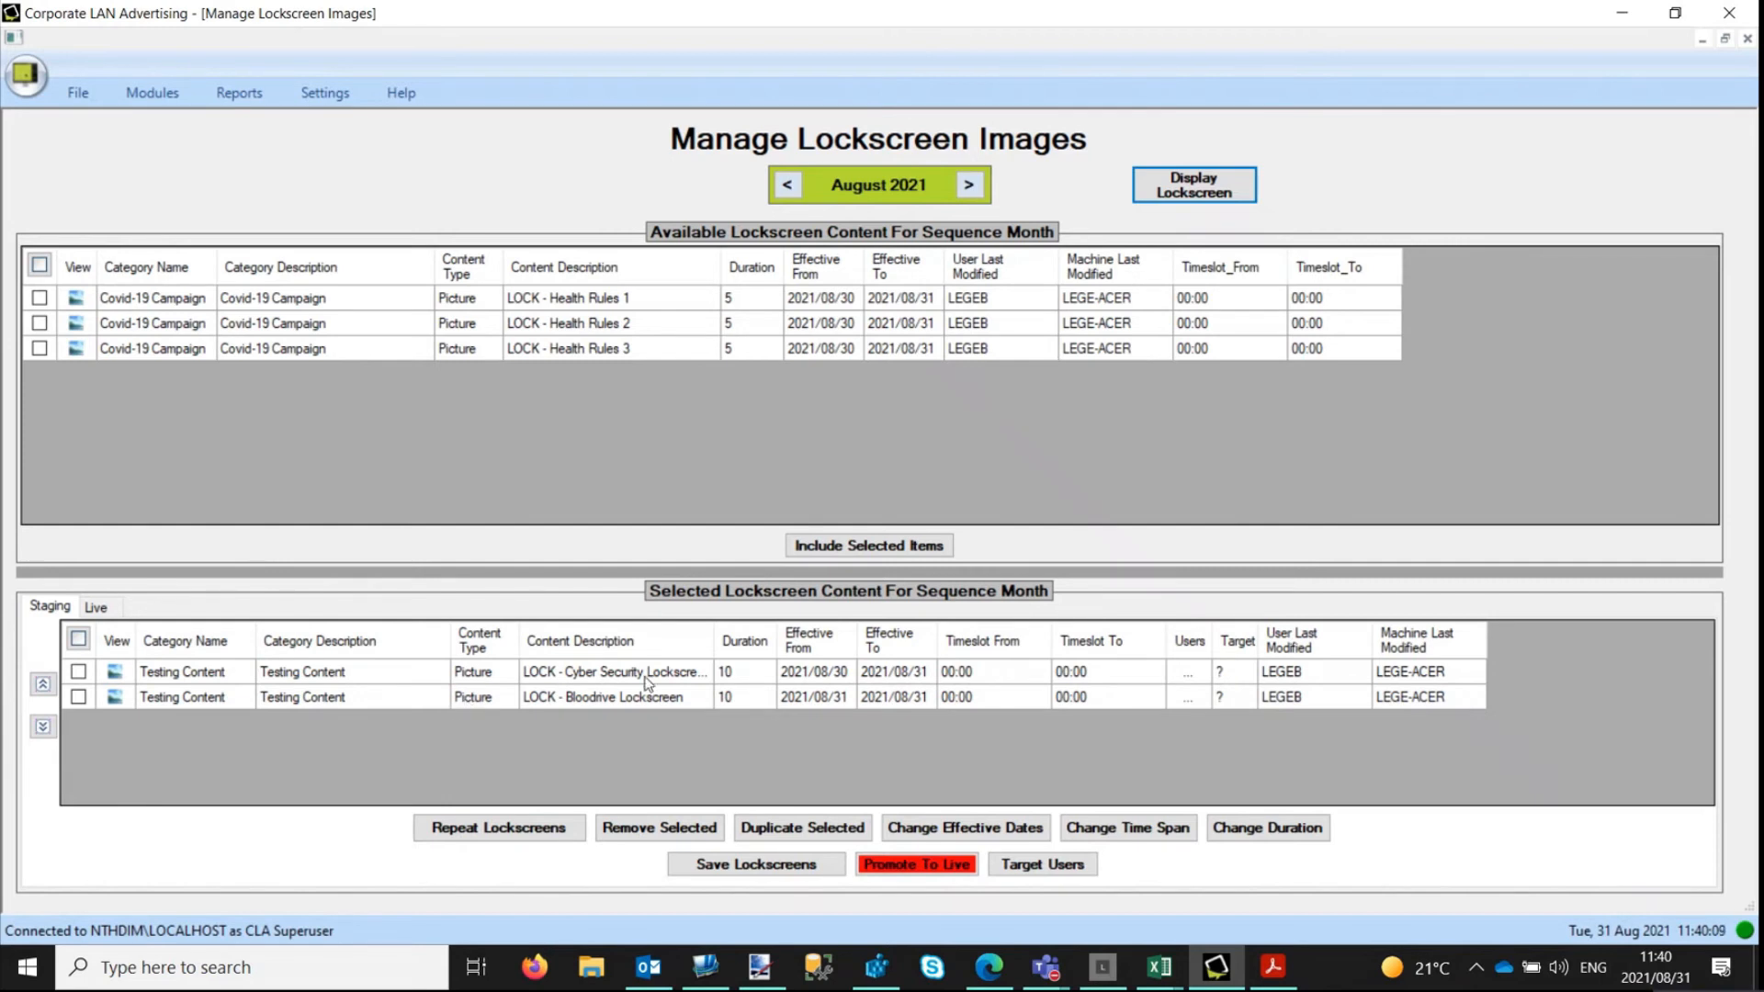
Replace the staged Bloodrive lockscreen with LOCK - Health Rules 1, 2 and 3, previewing the Health Rules 1 image before including them.
{"action": "left_click", "coordinate": [78, 696]}
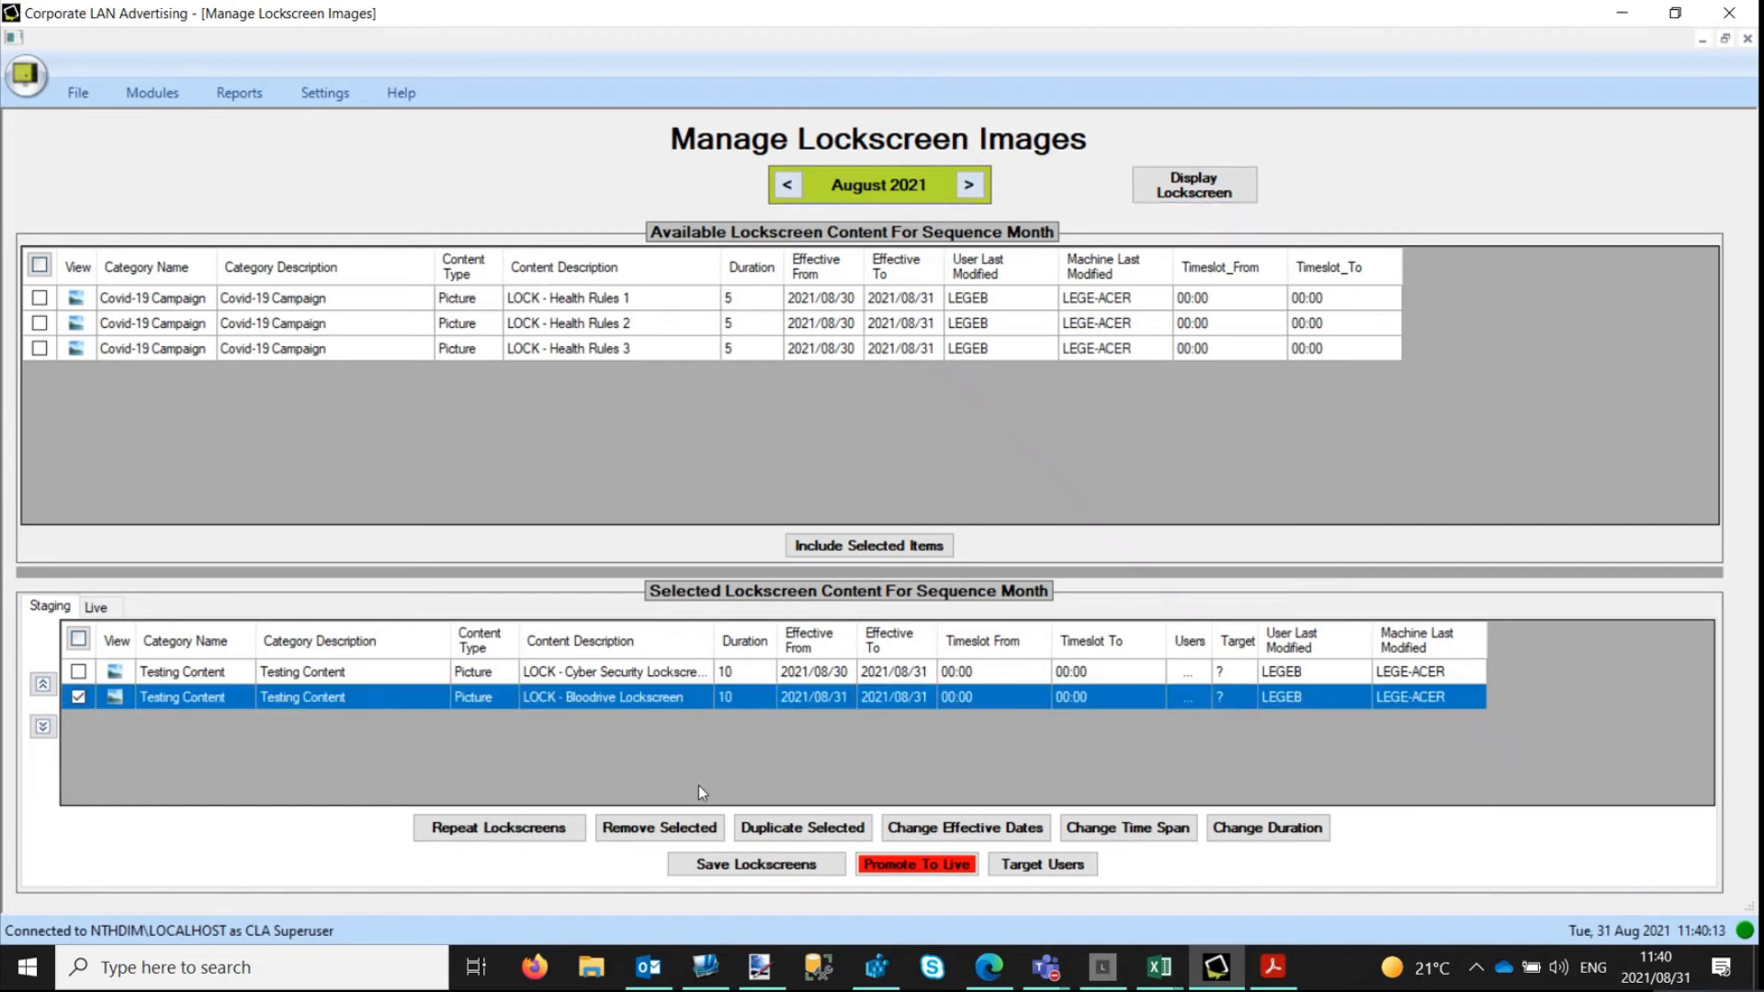
{"action": "left_click", "coordinate": [657, 831]}
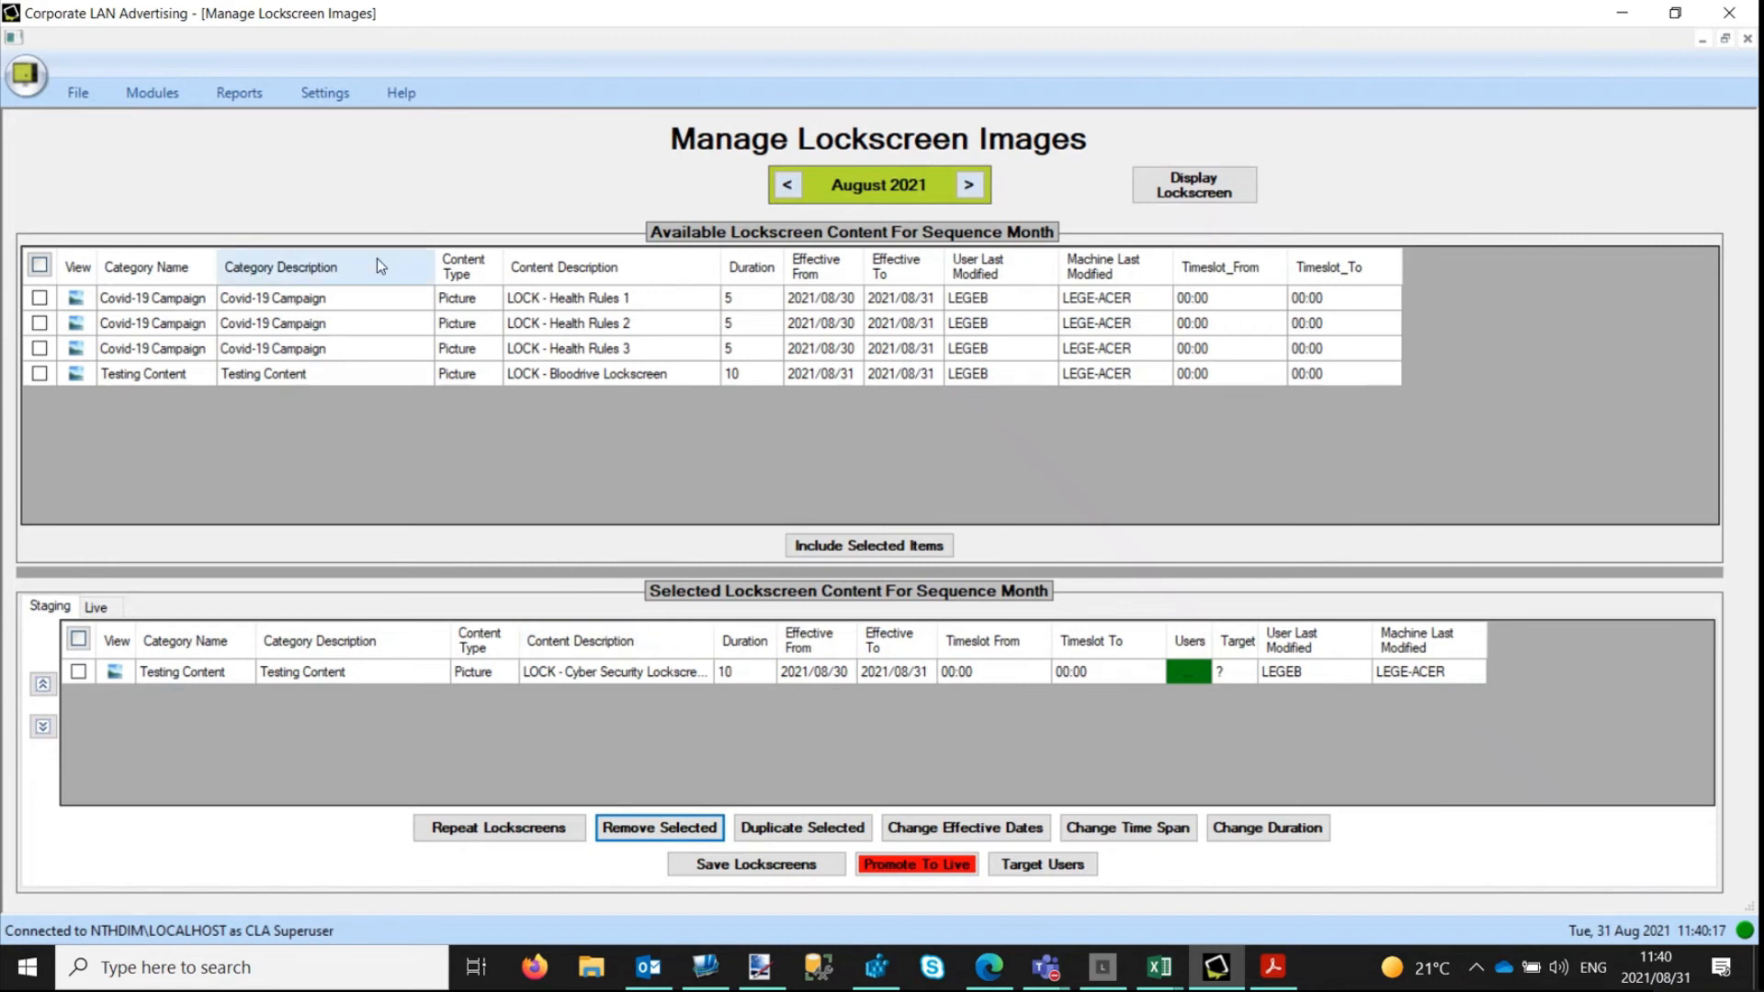
{"action": "left_click", "coordinate": [40, 298]}
{"action": "left_click", "coordinate": [40, 324]}
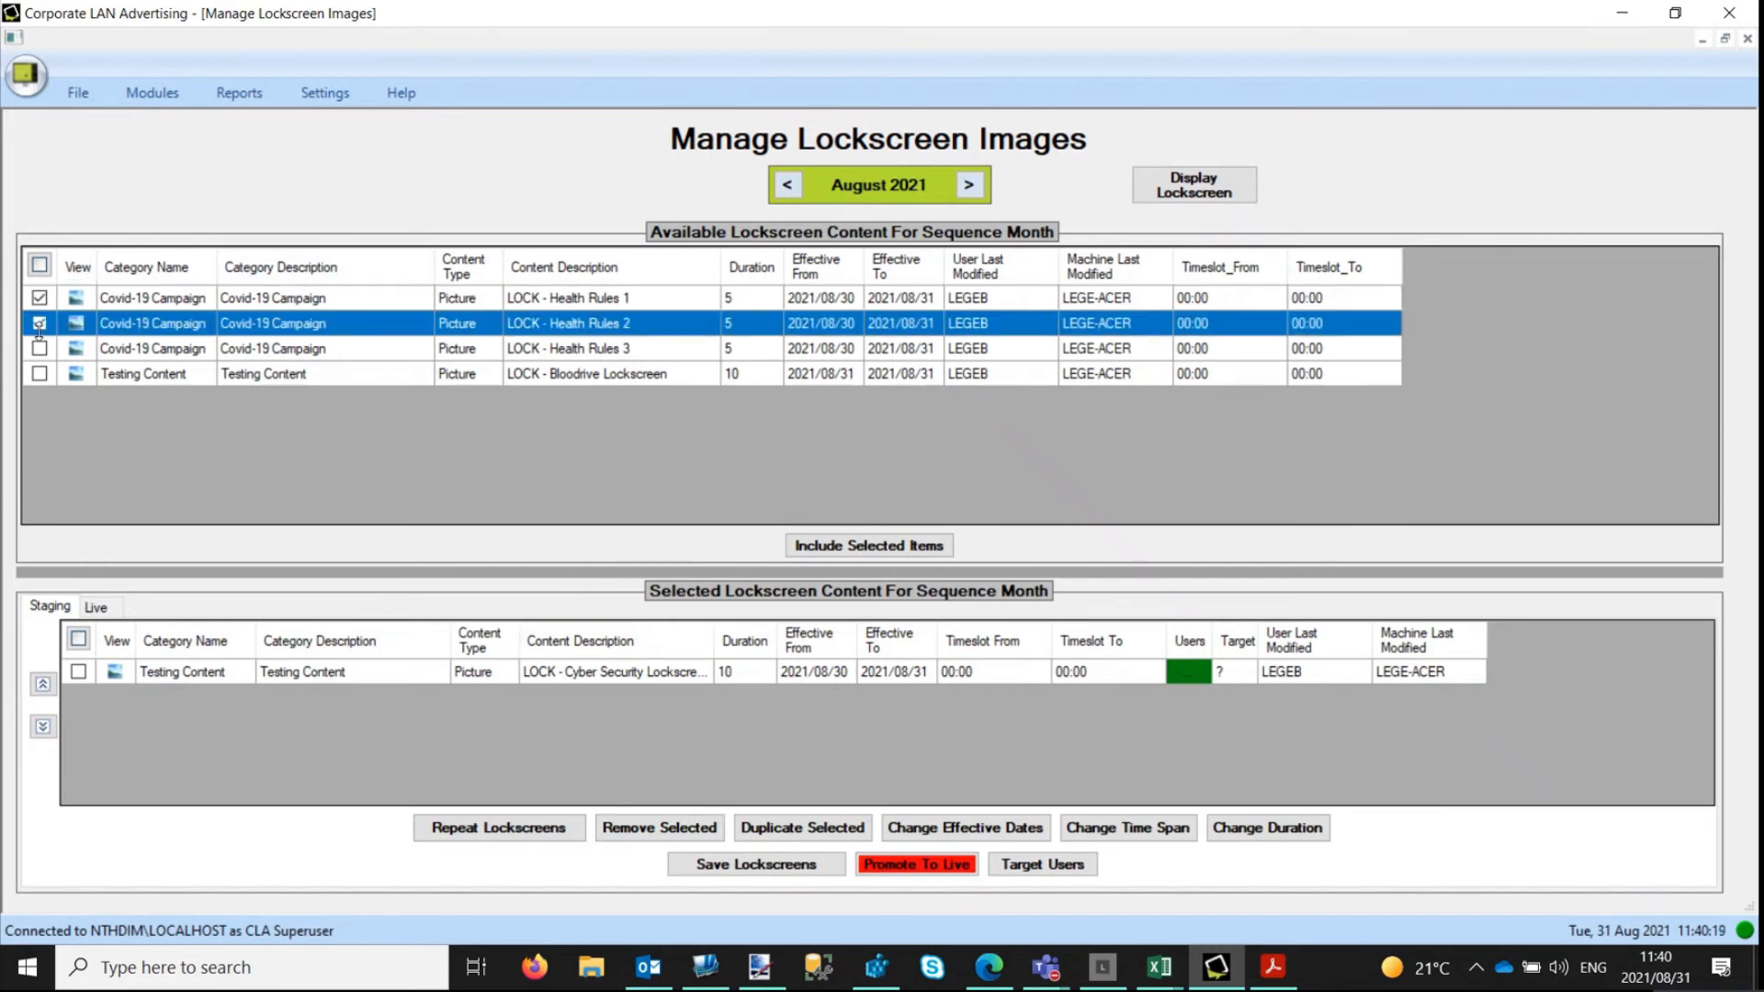
{"action": "left_click", "coordinate": [40, 348]}
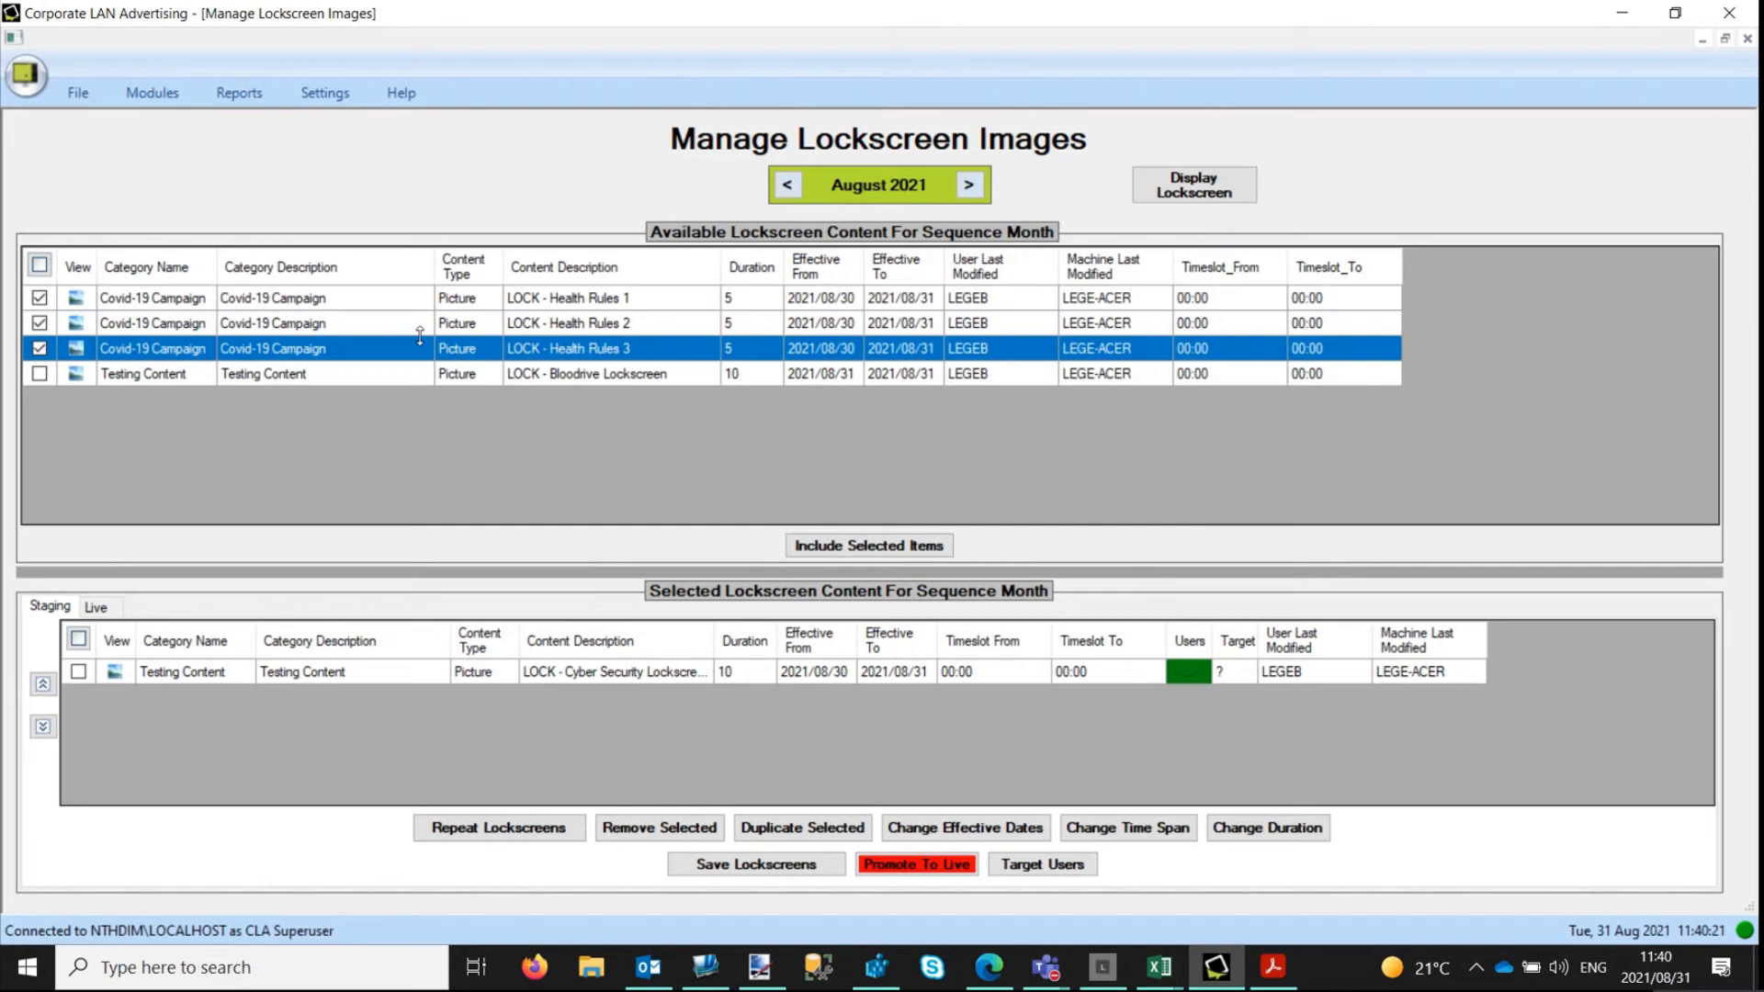
{"action": "left_click", "coordinate": [78, 298]}
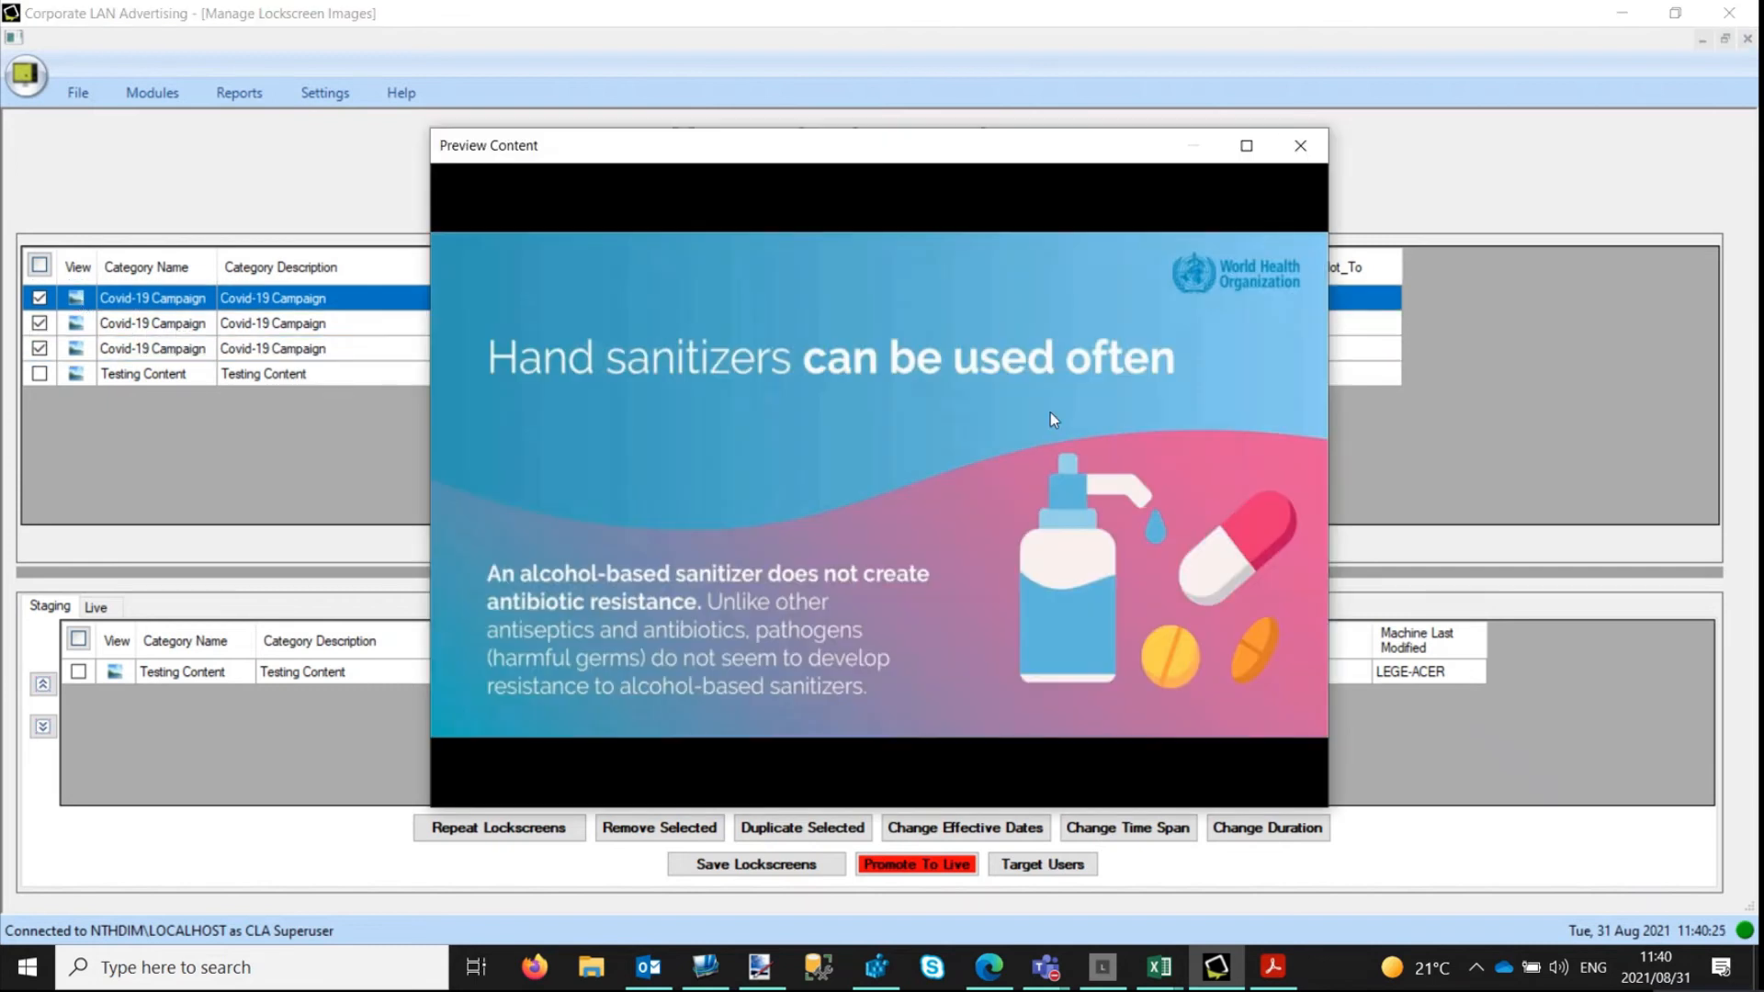
{"action": "left_click", "coordinate": [1300, 145]}
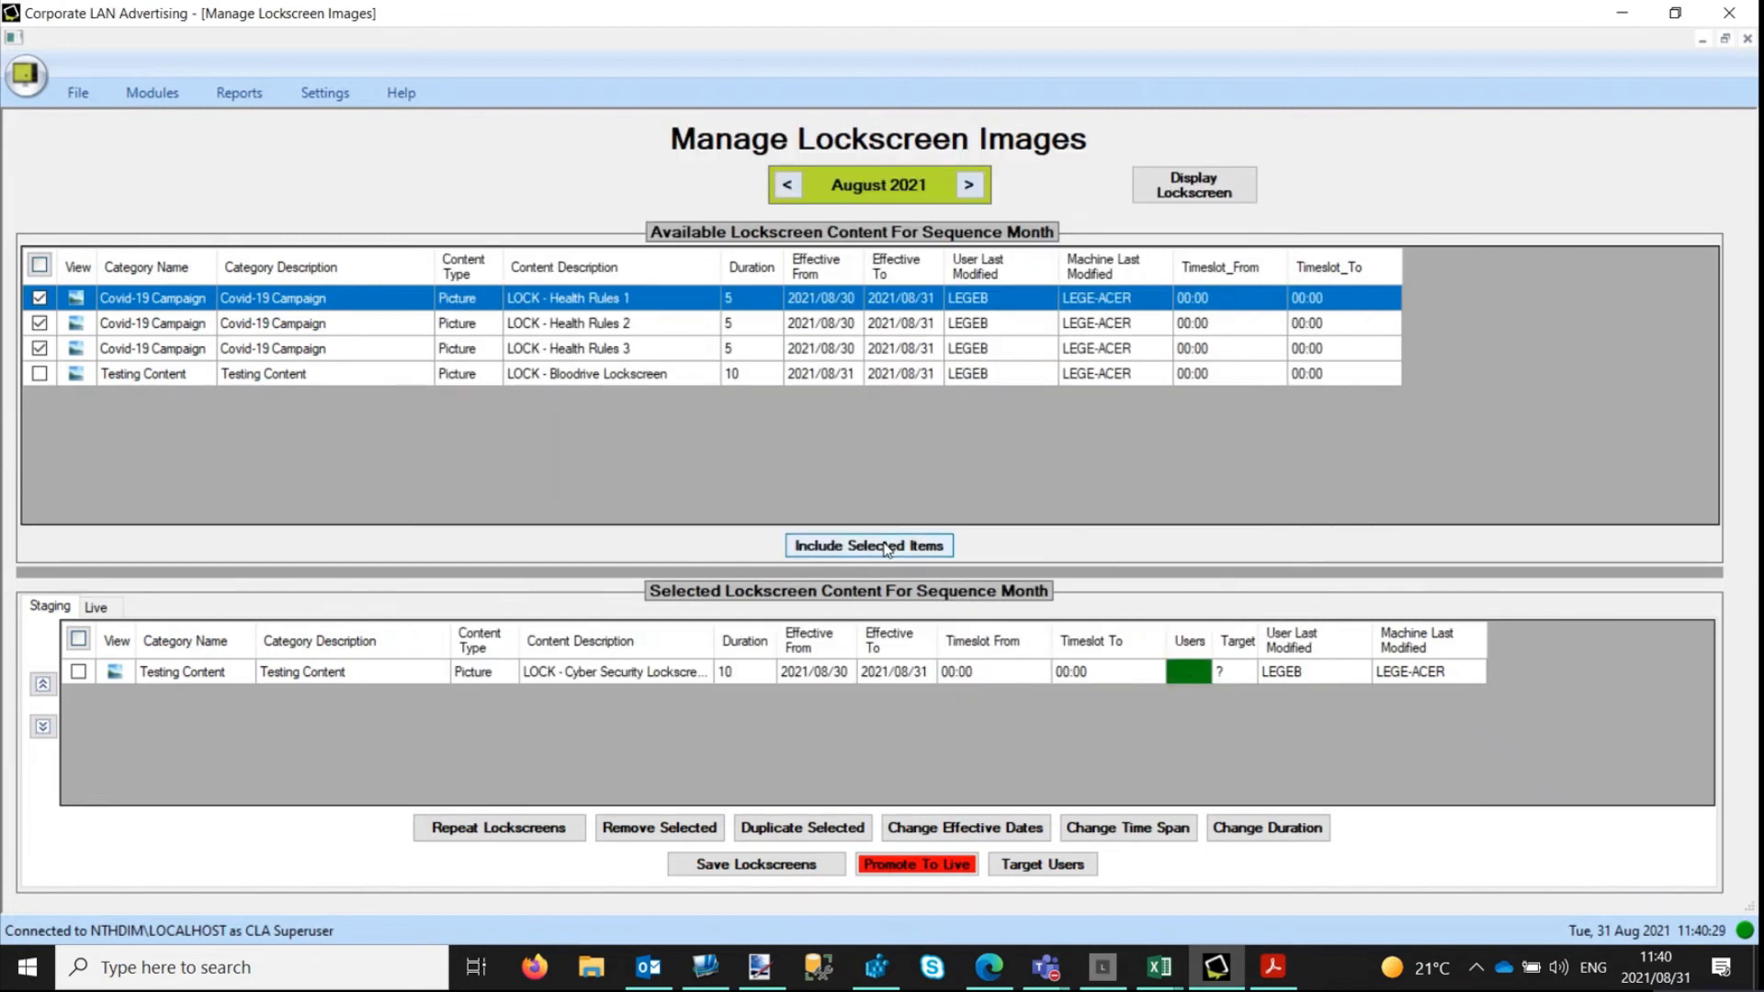
{"action": "left_click", "coordinate": [887, 546]}
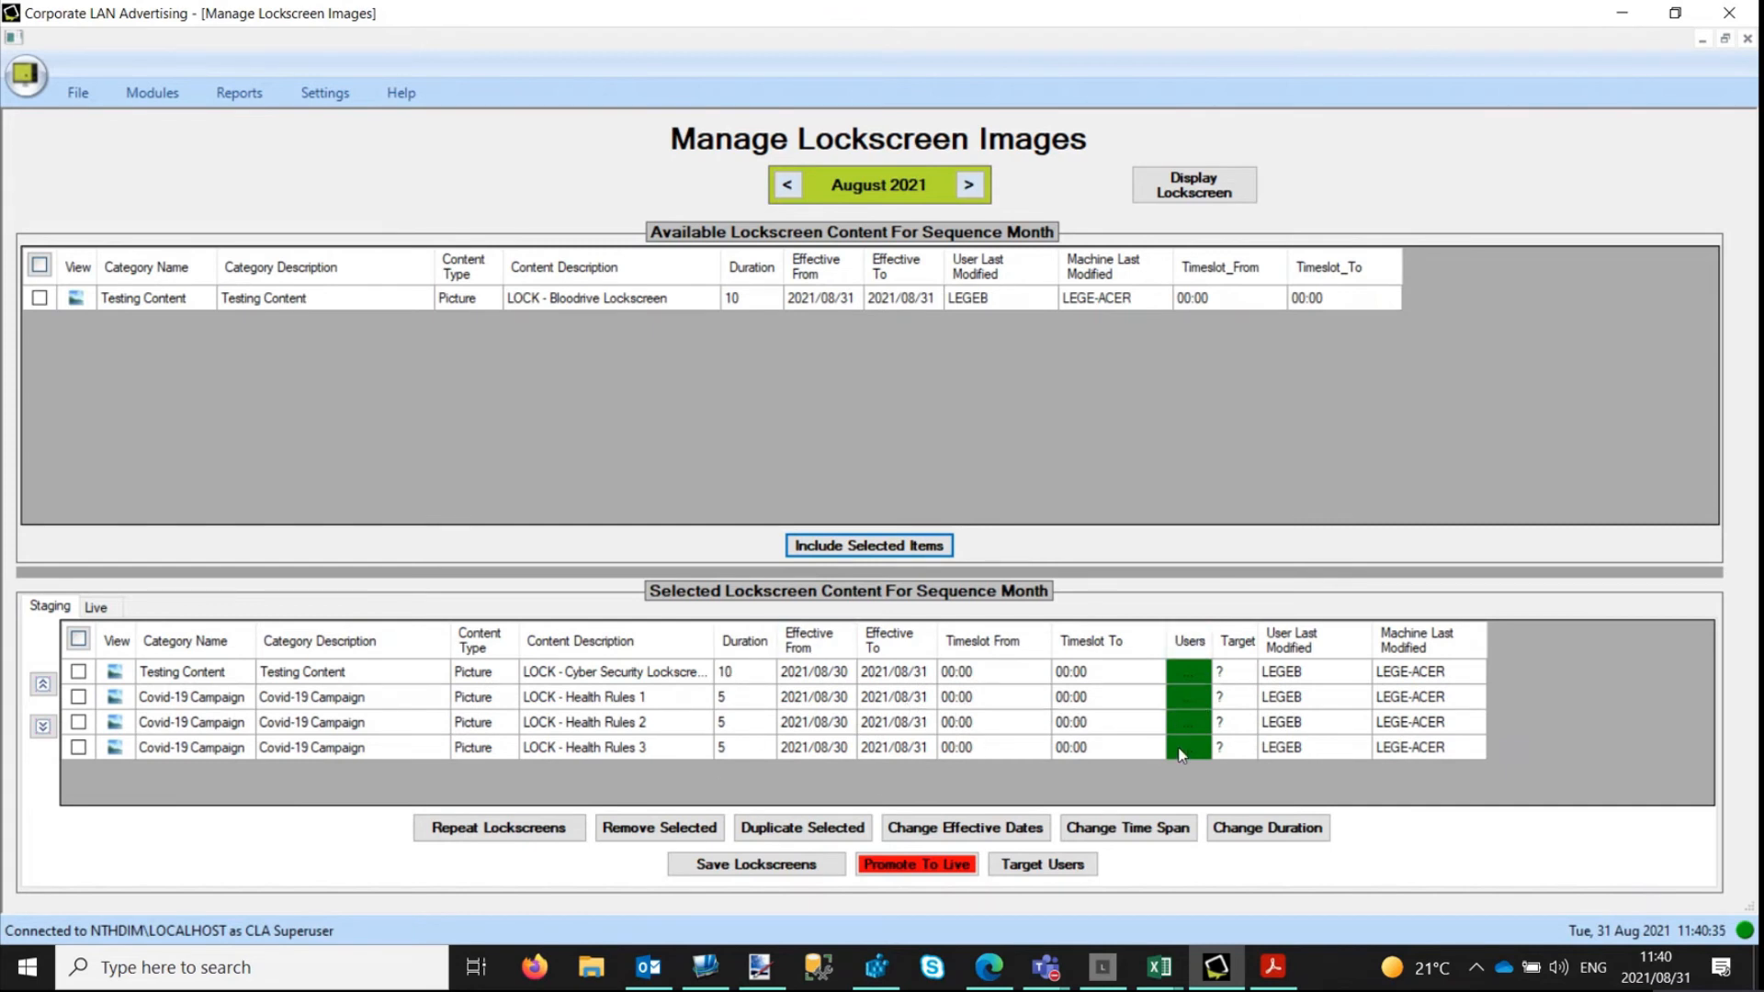
Save the staged August 2021 sequence with the Cyber Security lockscreen and the three Health Rules lockscreens.
{"action": "left_click", "coordinate": [797, 867]}
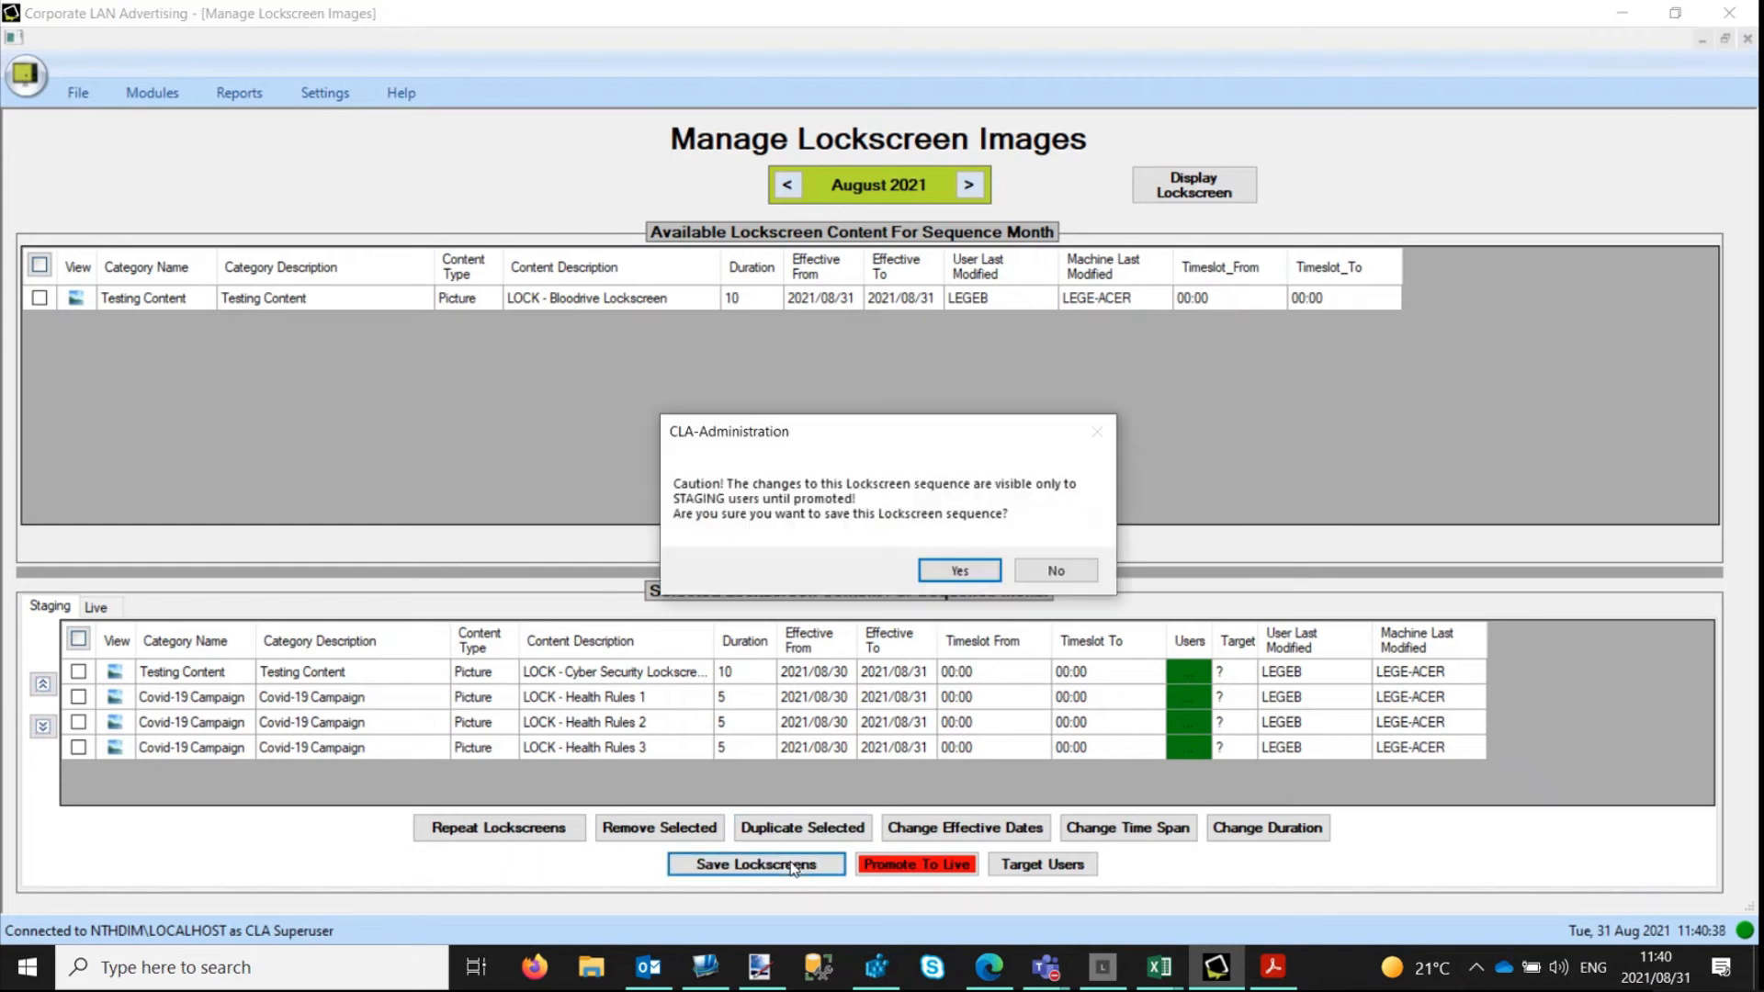
{"action": "left_click", "coordinate": [961, 572]}
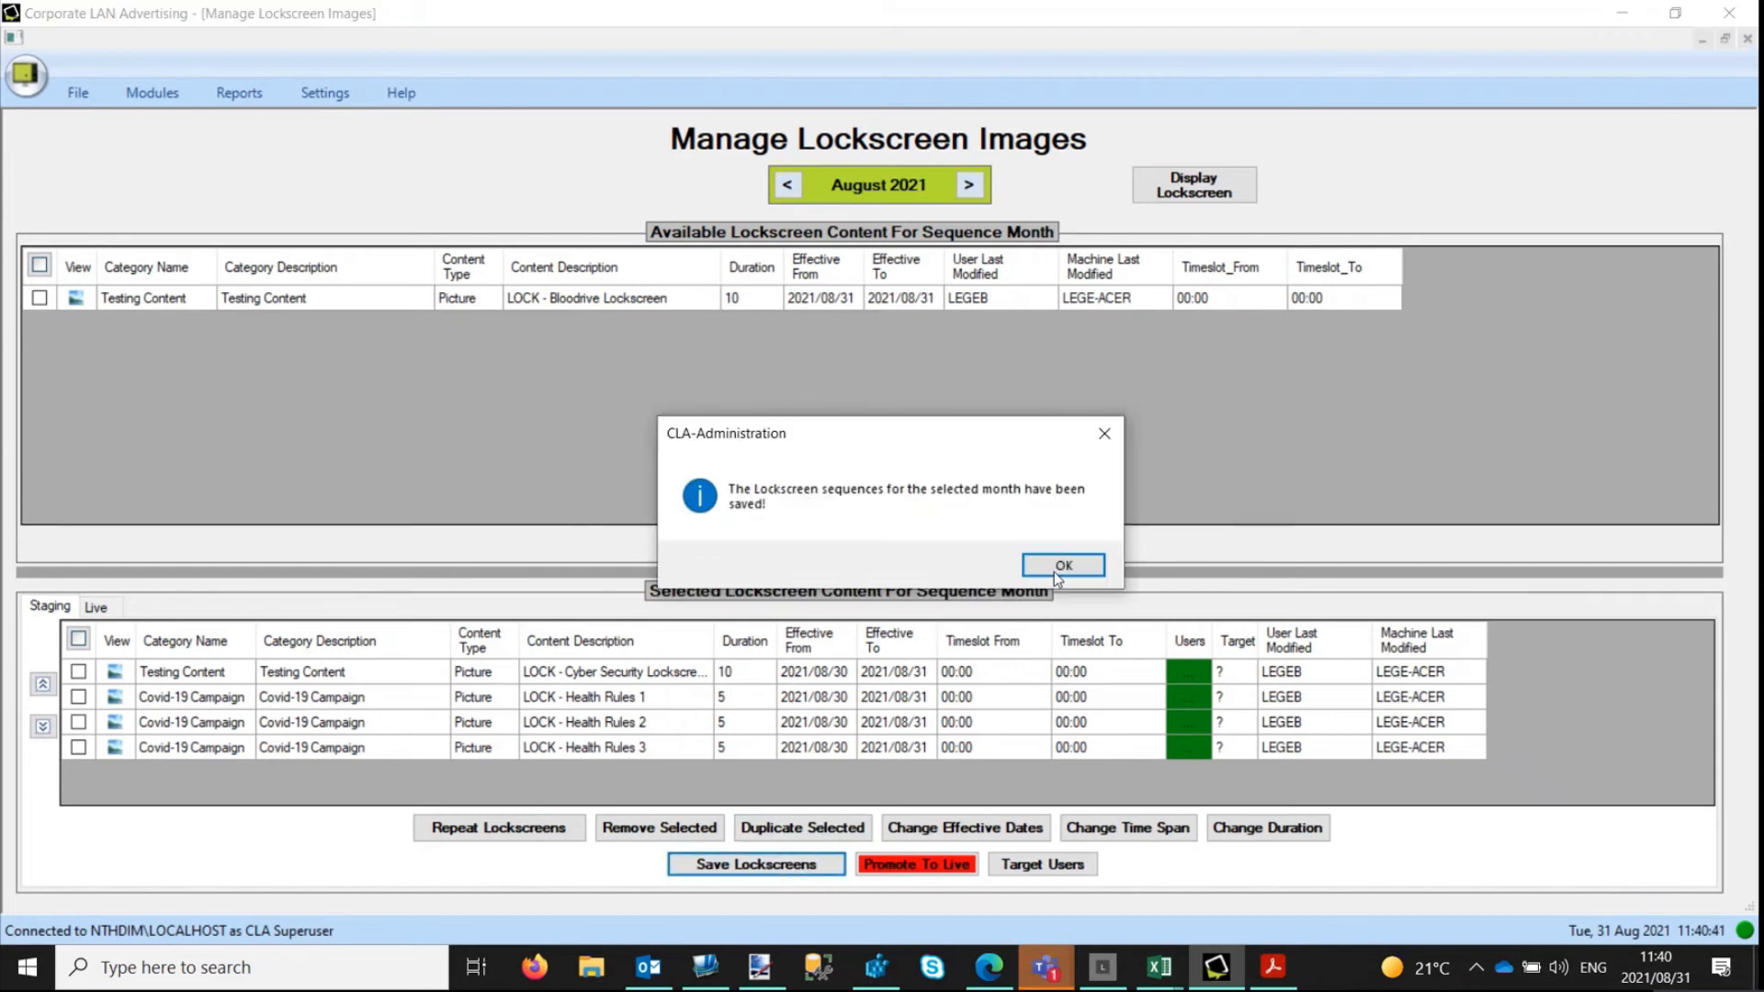
{"action": "left_click", "coordinate": [1071, 566]}
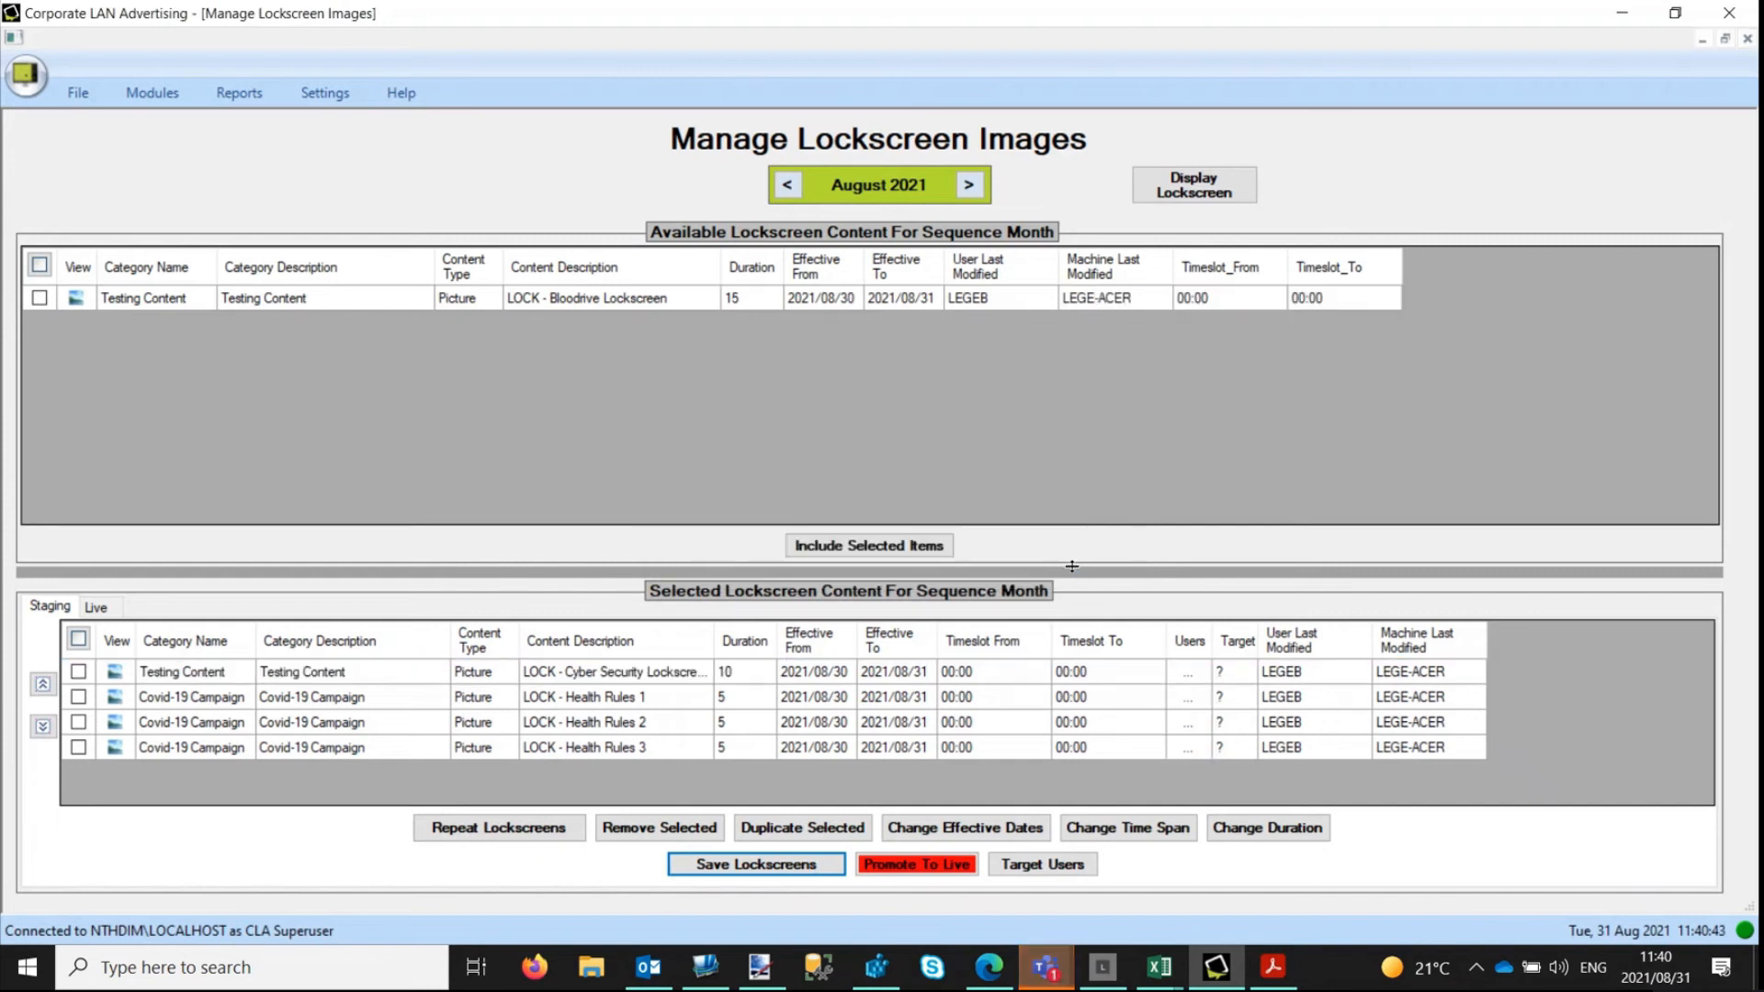
Synchronize and display the updated lockscreen sequence, and return to the lockscreen management screen.
{"action": "left_click", "coordinate": [1192, 188]}
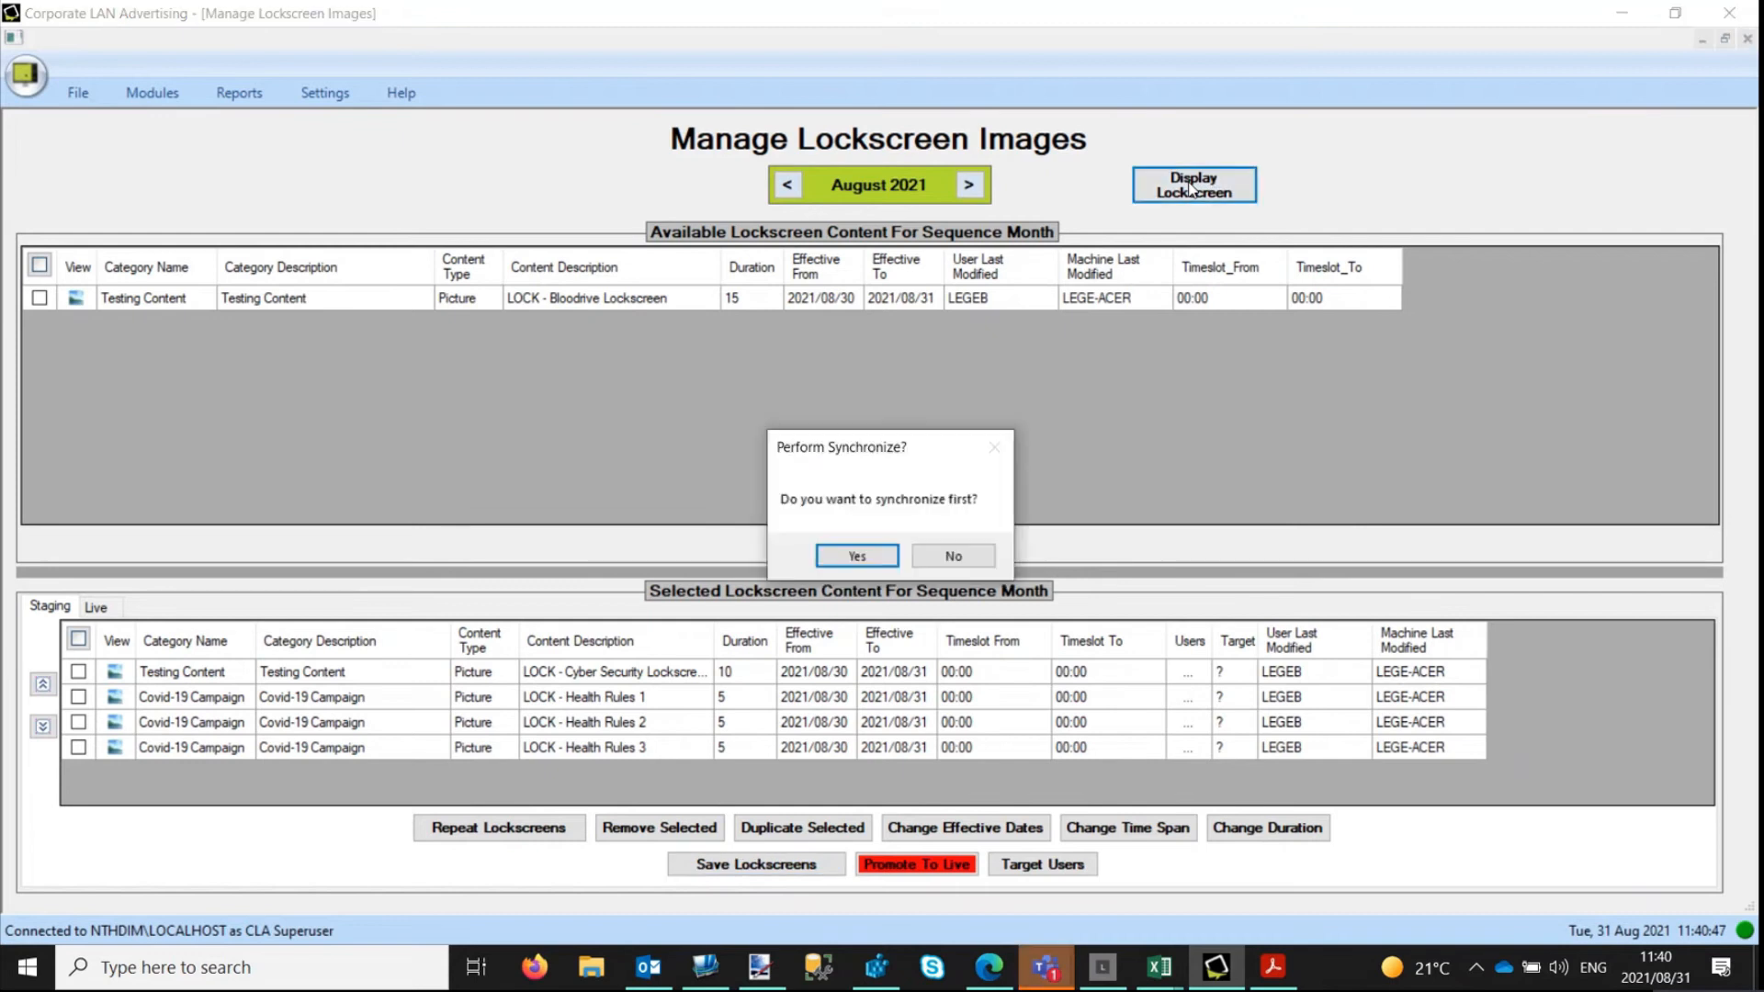
{"action": "left_click", "coordinate": [864, 555]}
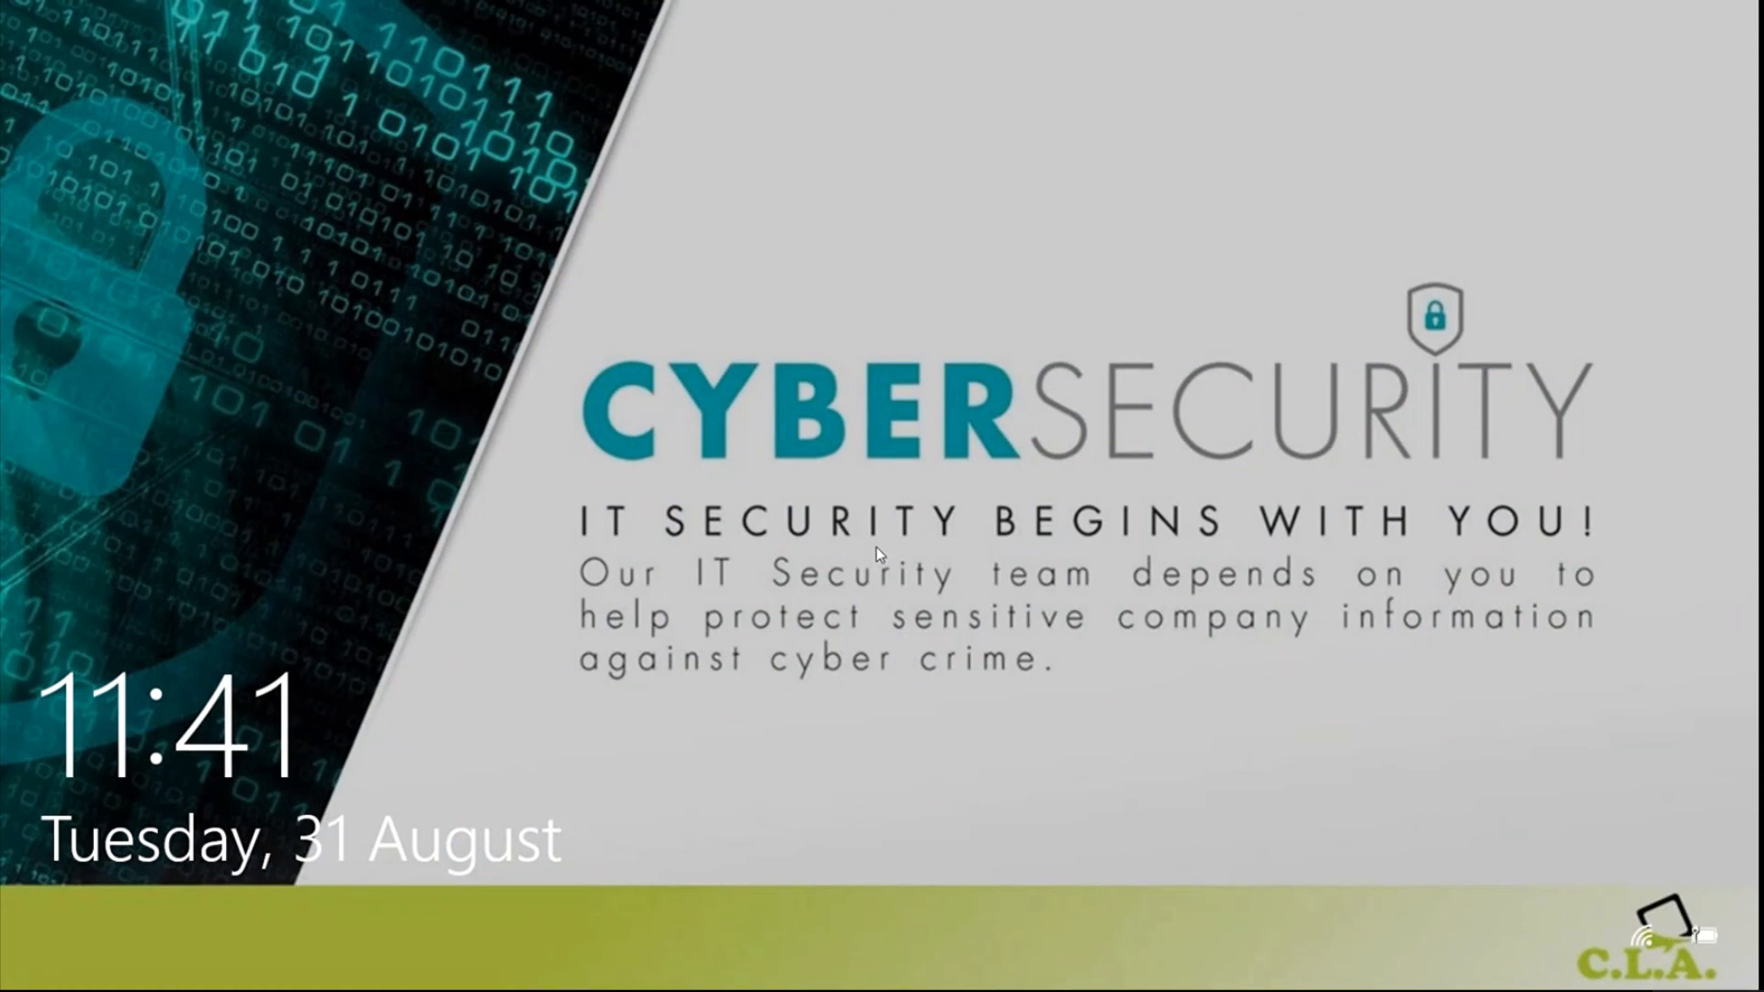
{"action": "left_click", "coordinate": [876, 544]}
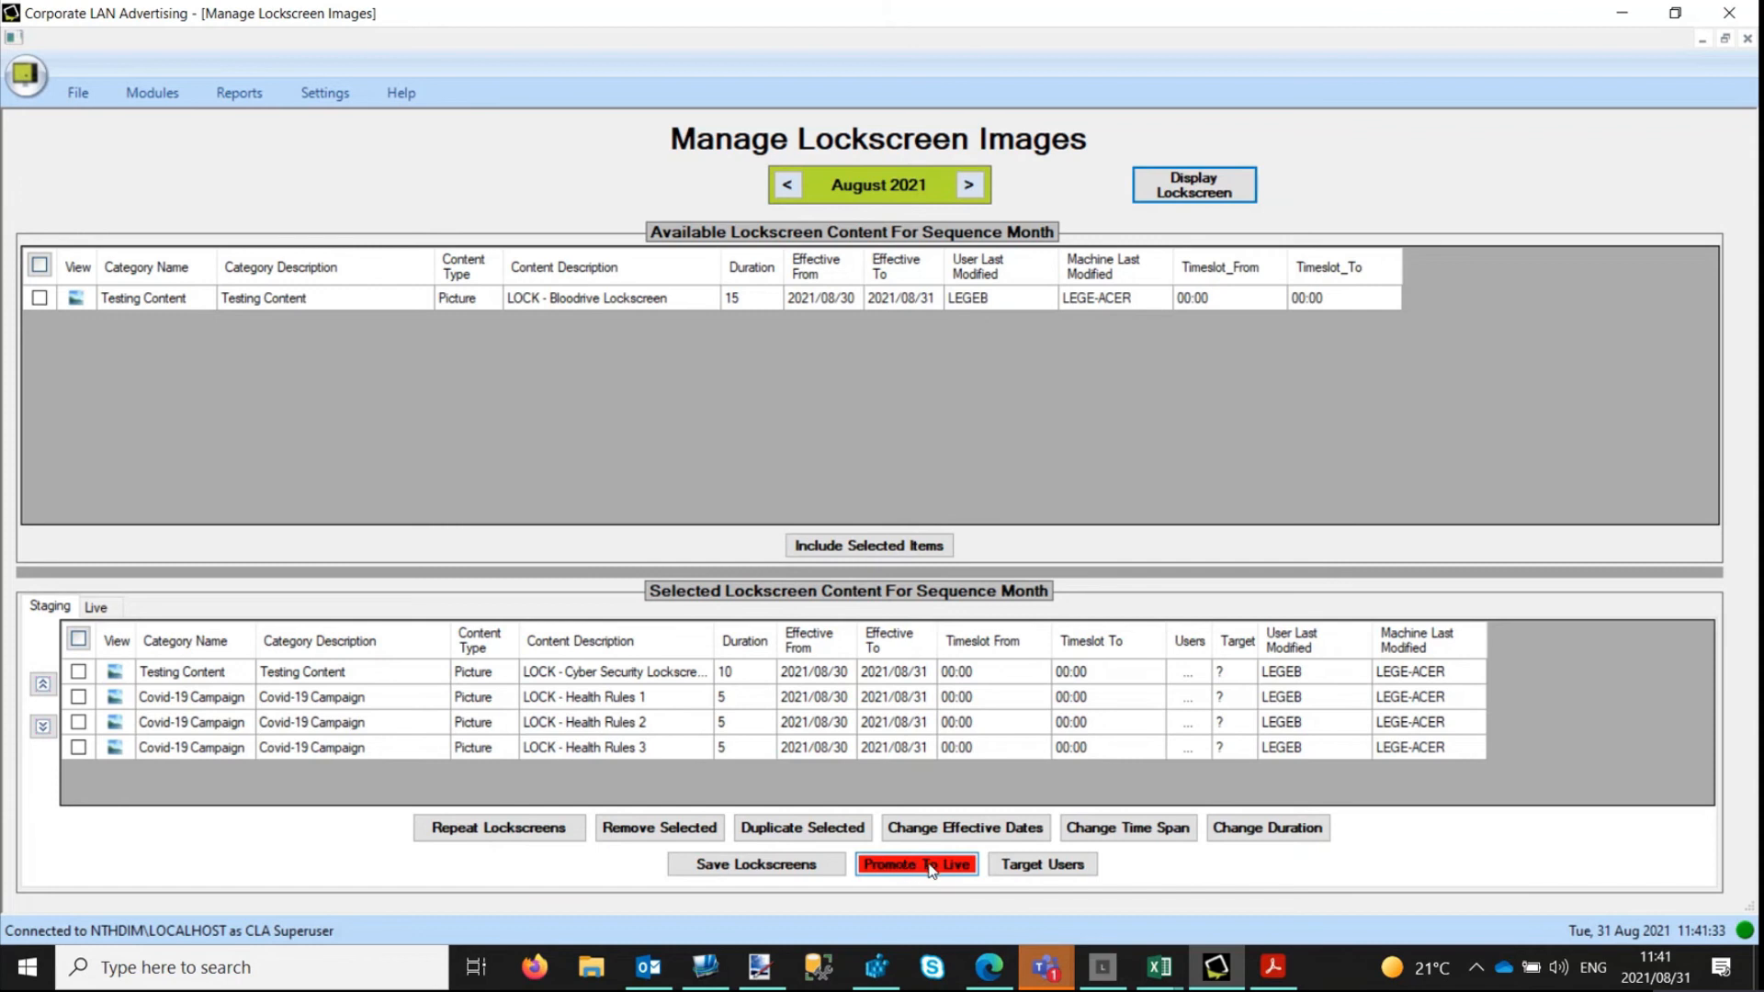
Promote the staged August 2021 lockscreen sequence to live using the administration password, checking the Live list before and after.
{"action": "left_click", "coordinate": [99, 610]}
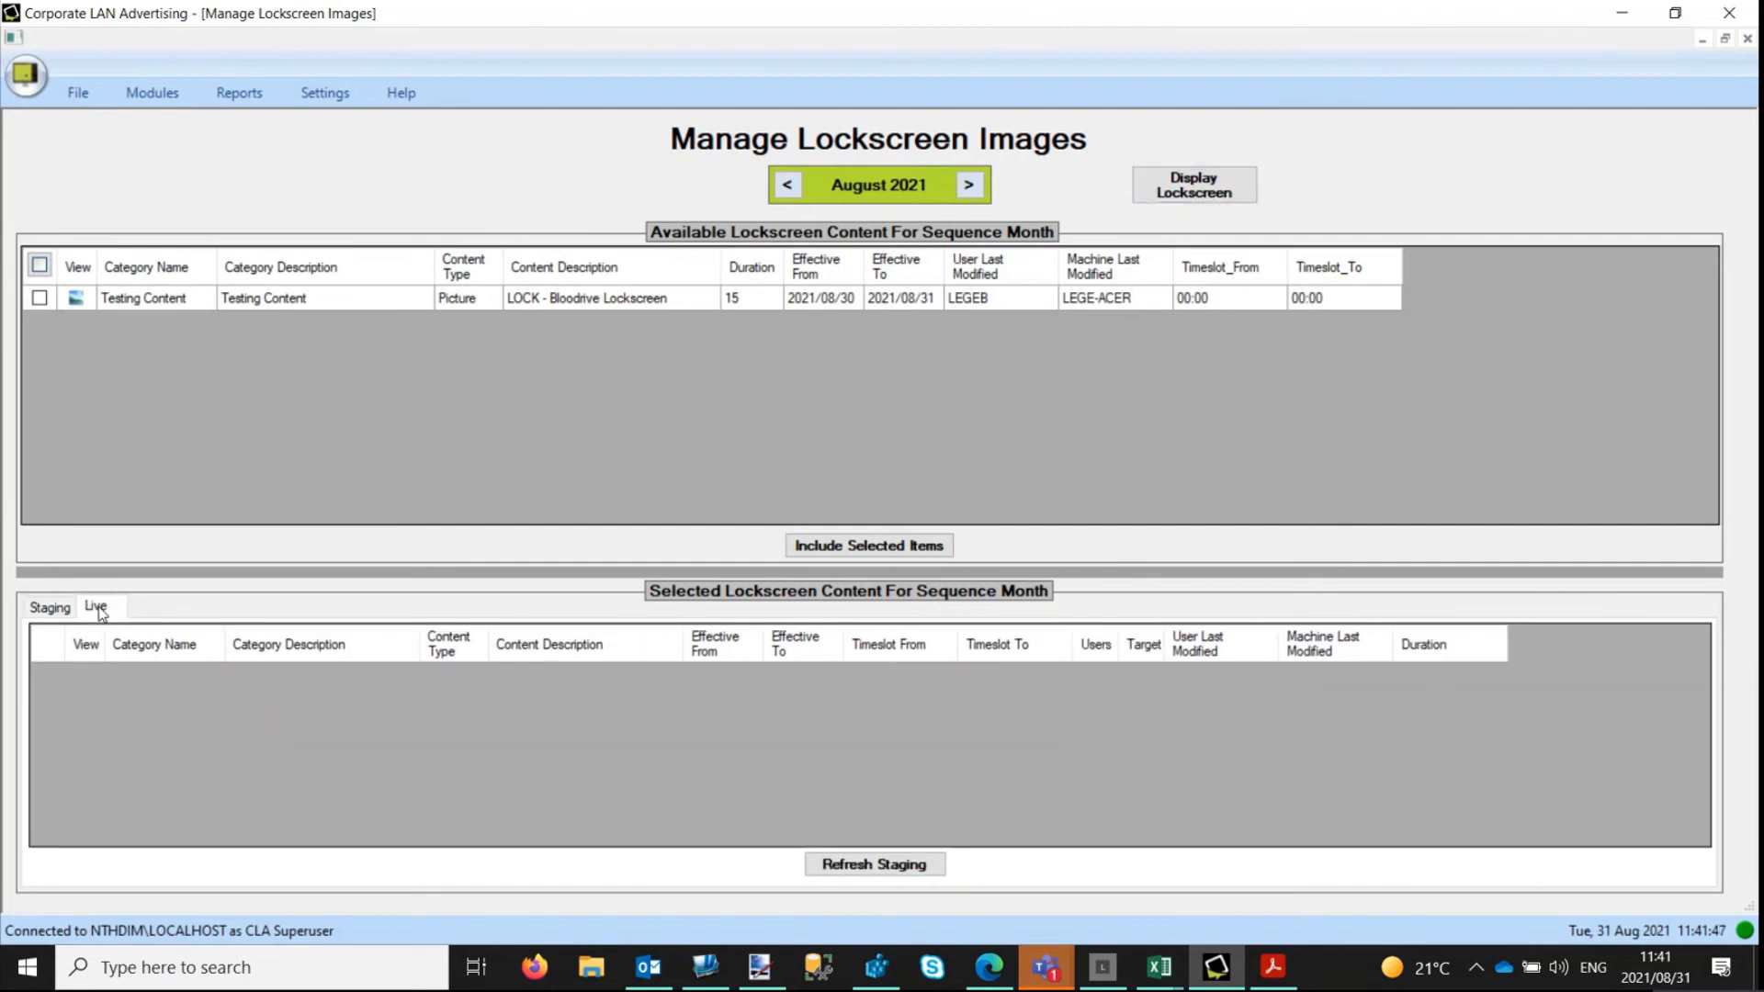
{"action": "left_click", "coordinate": [51, 609]}
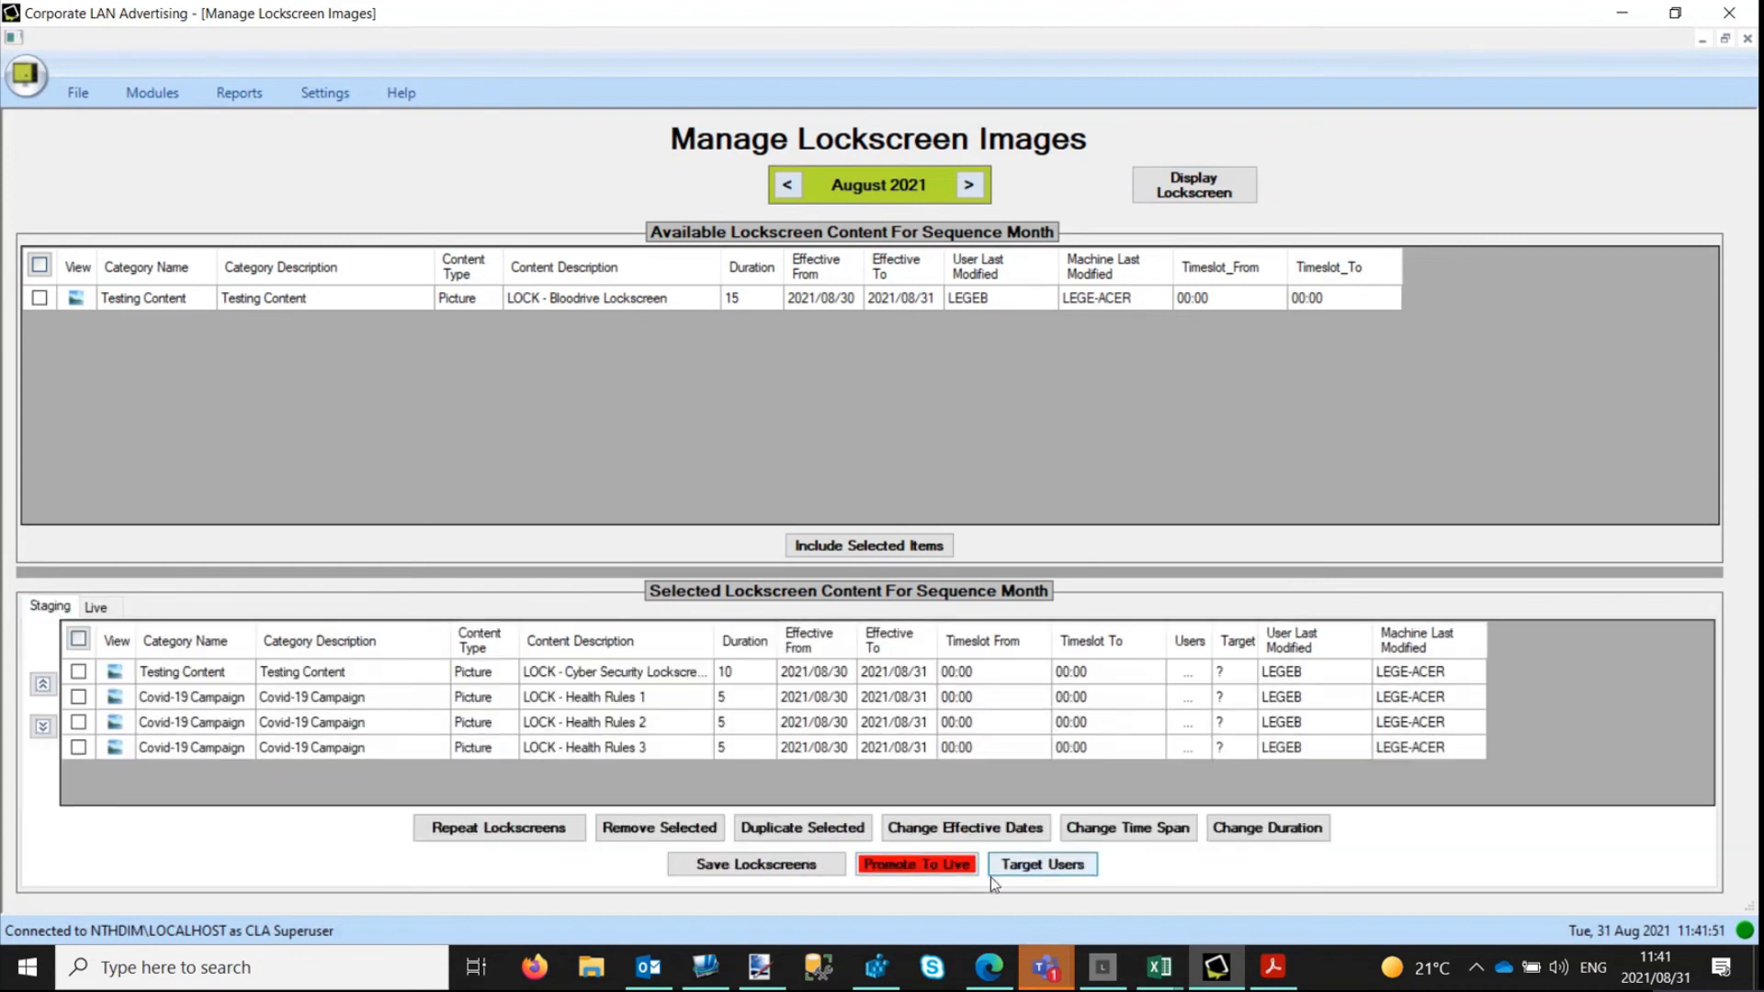
{"action": "left_click", "coordinate": [951, 868]}
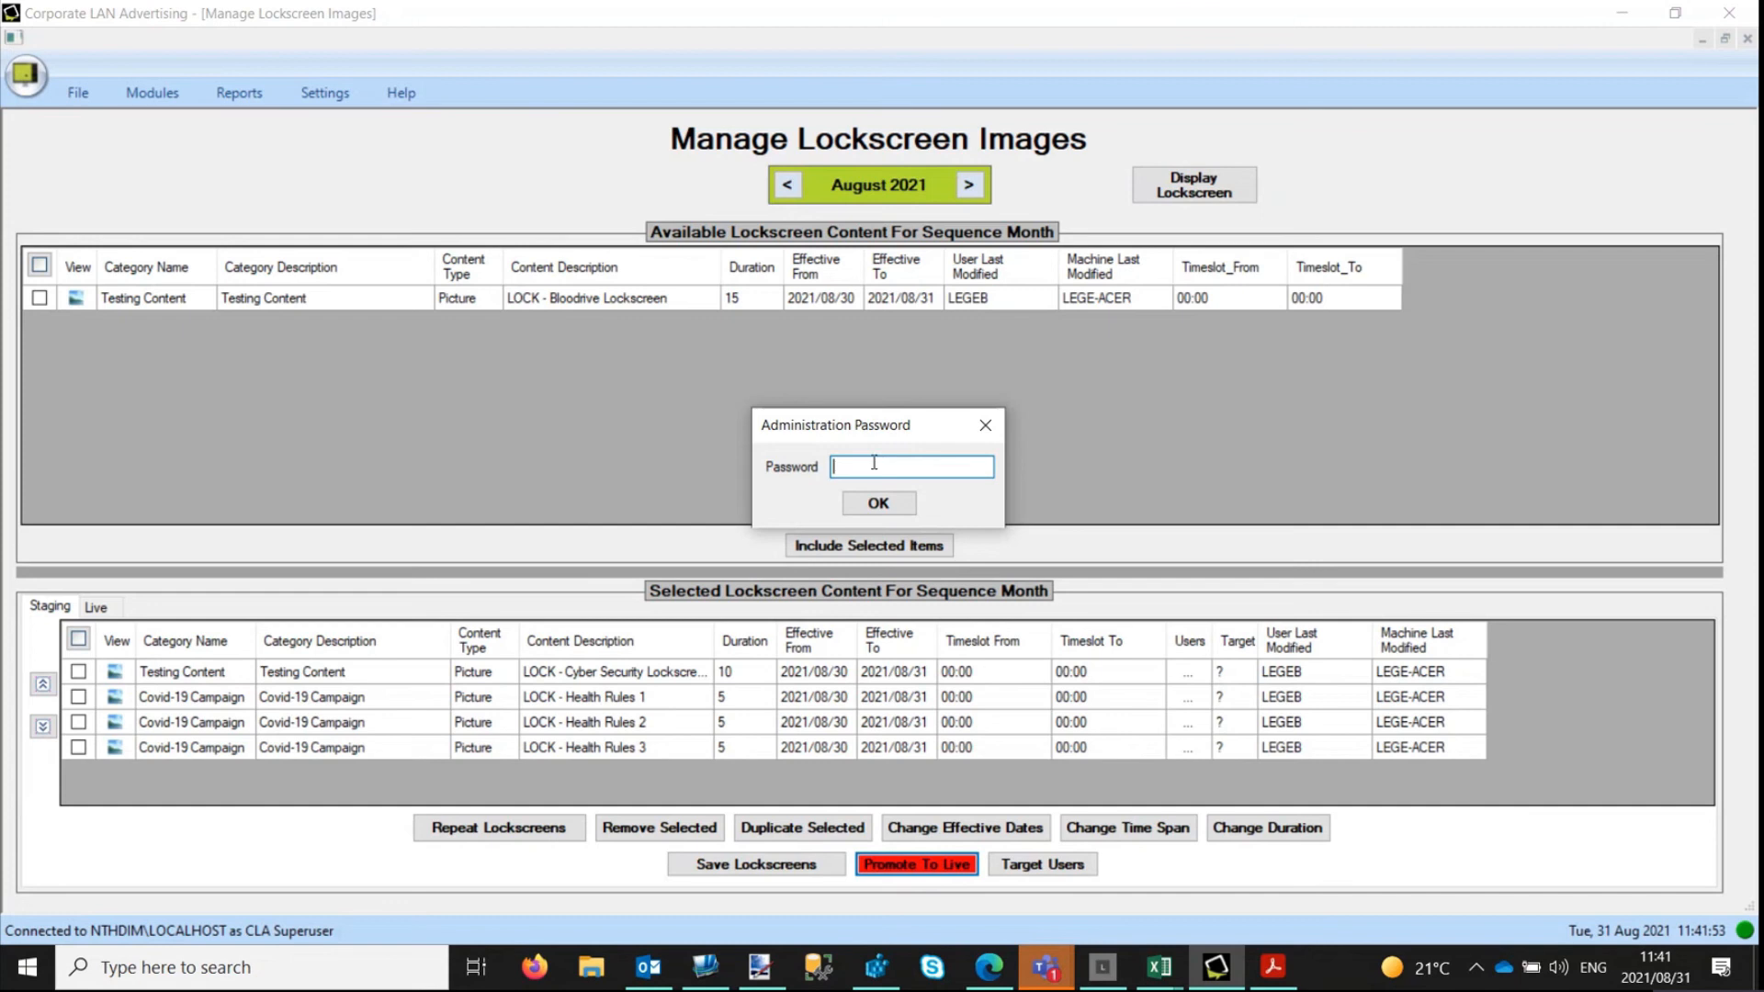
{"action": "type", "text": "************"}
{"action": "left_click", "coordinate": [878, 503]}
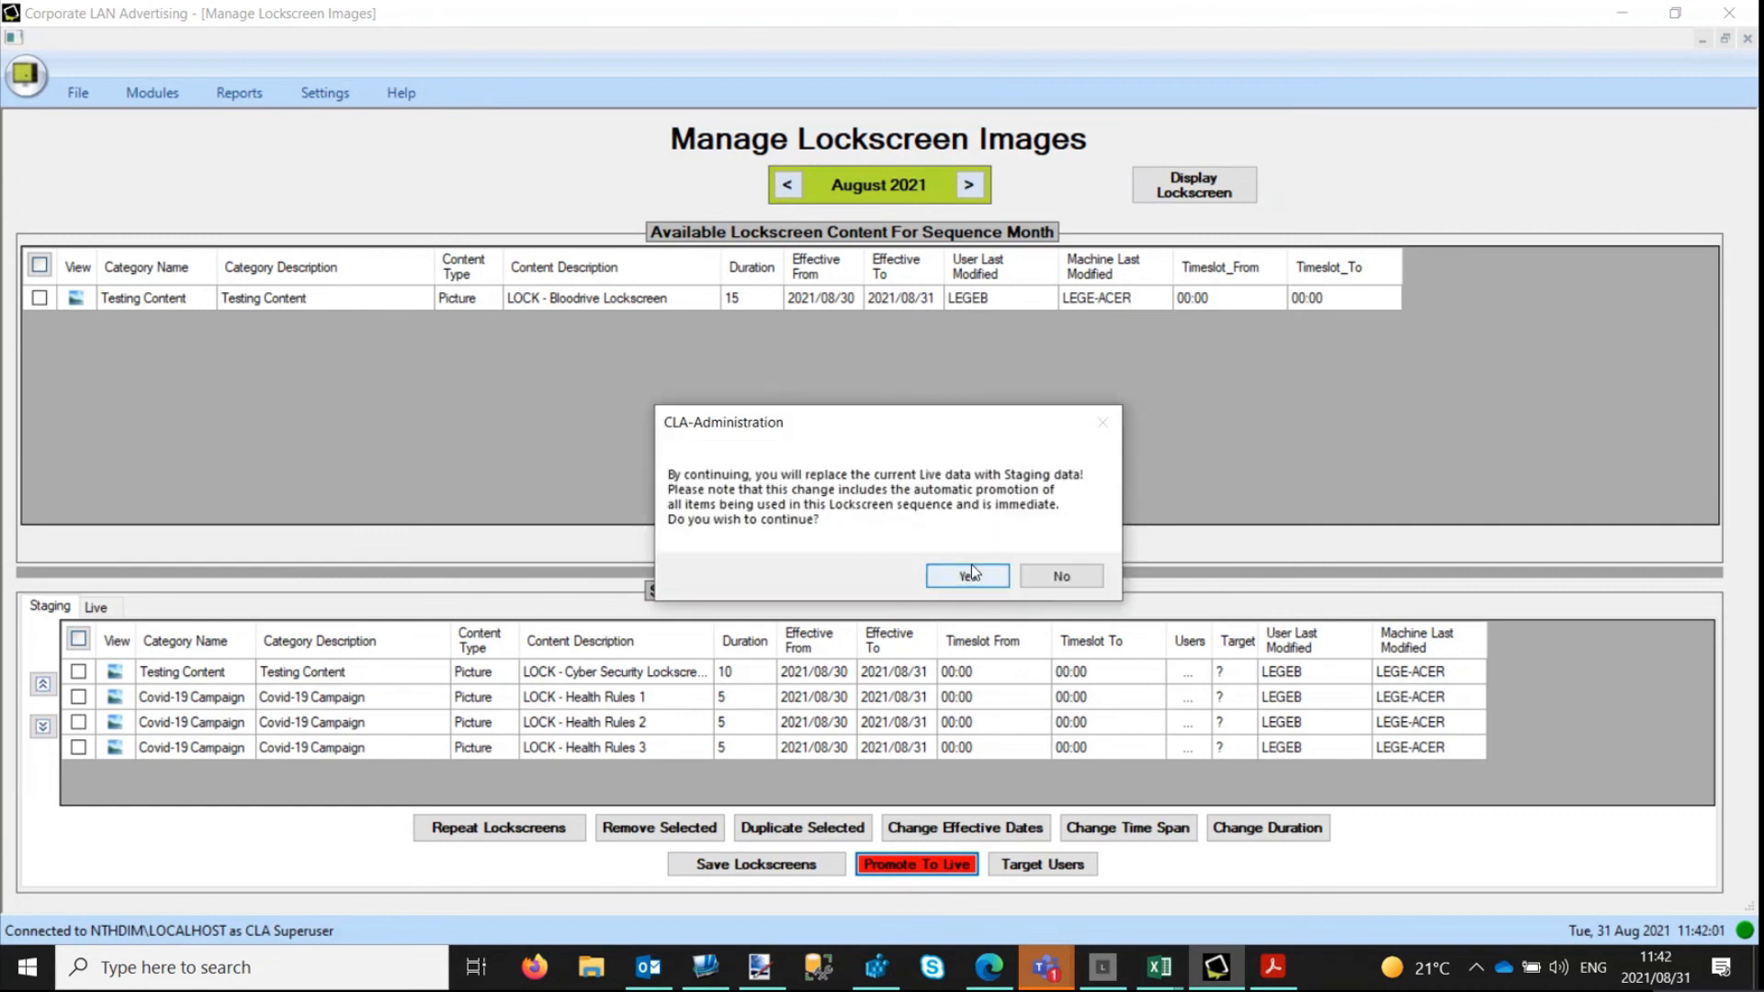
{"action": "left_click", "coordinate": [976, 581]}
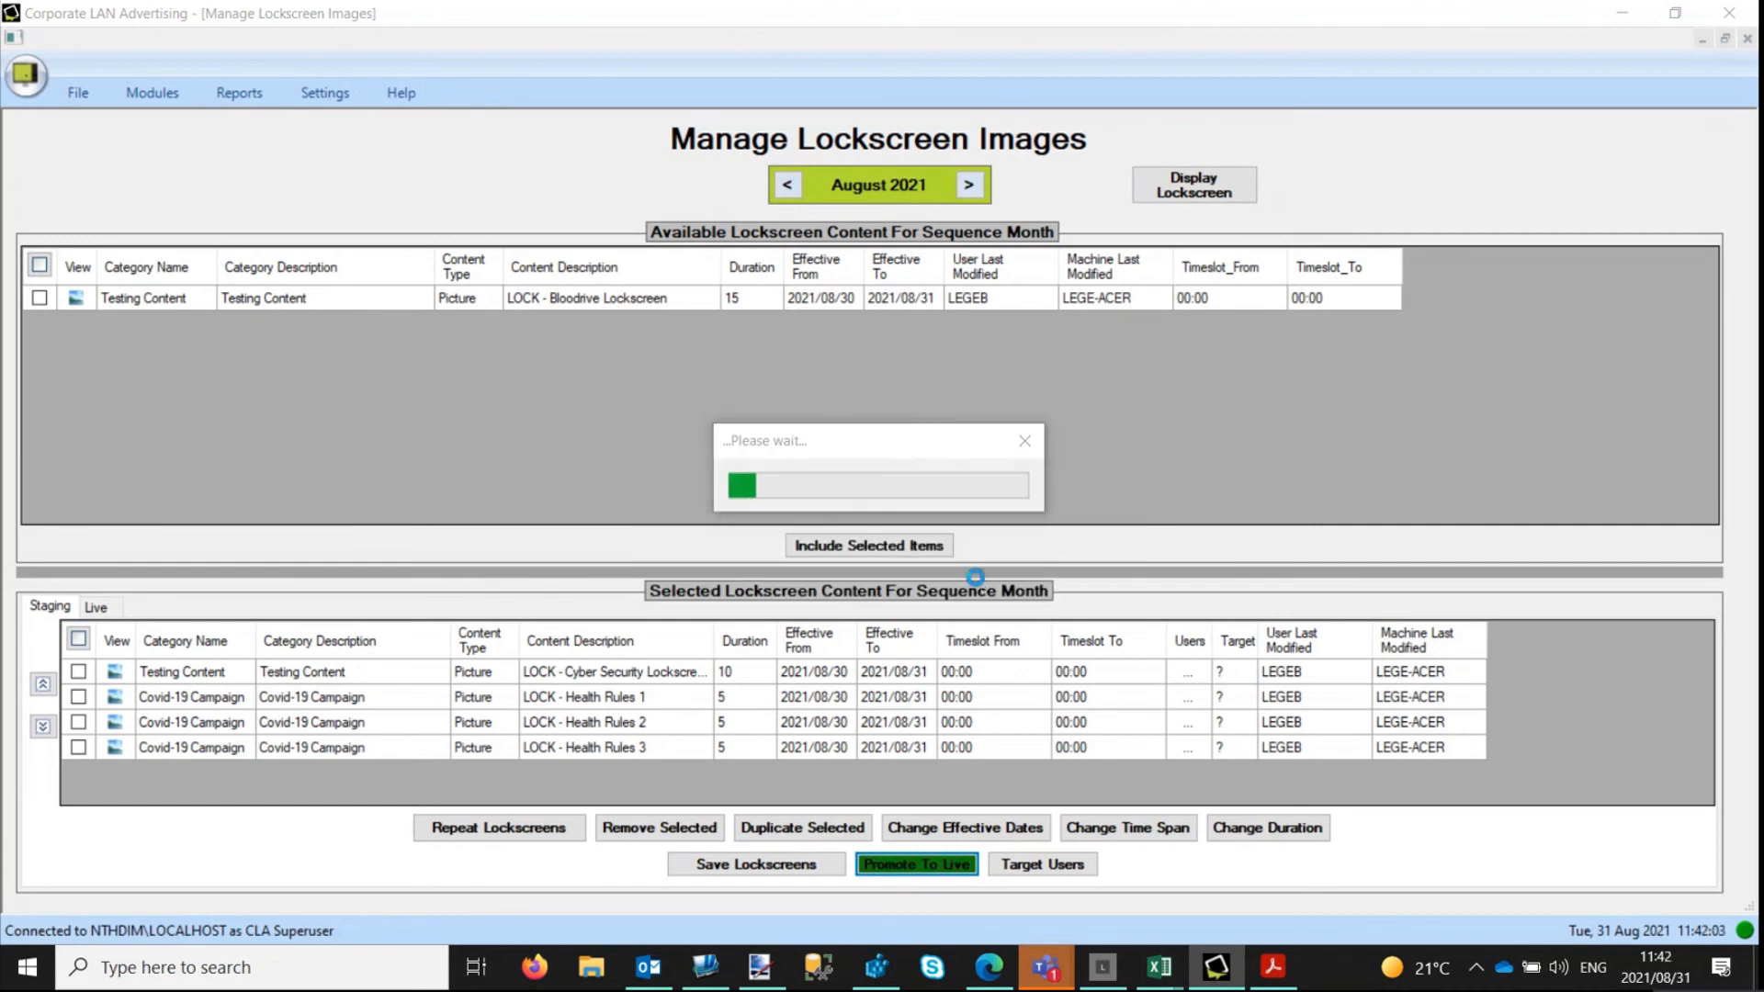
{"action": "left_click", "coordinate": [1037, 566]}
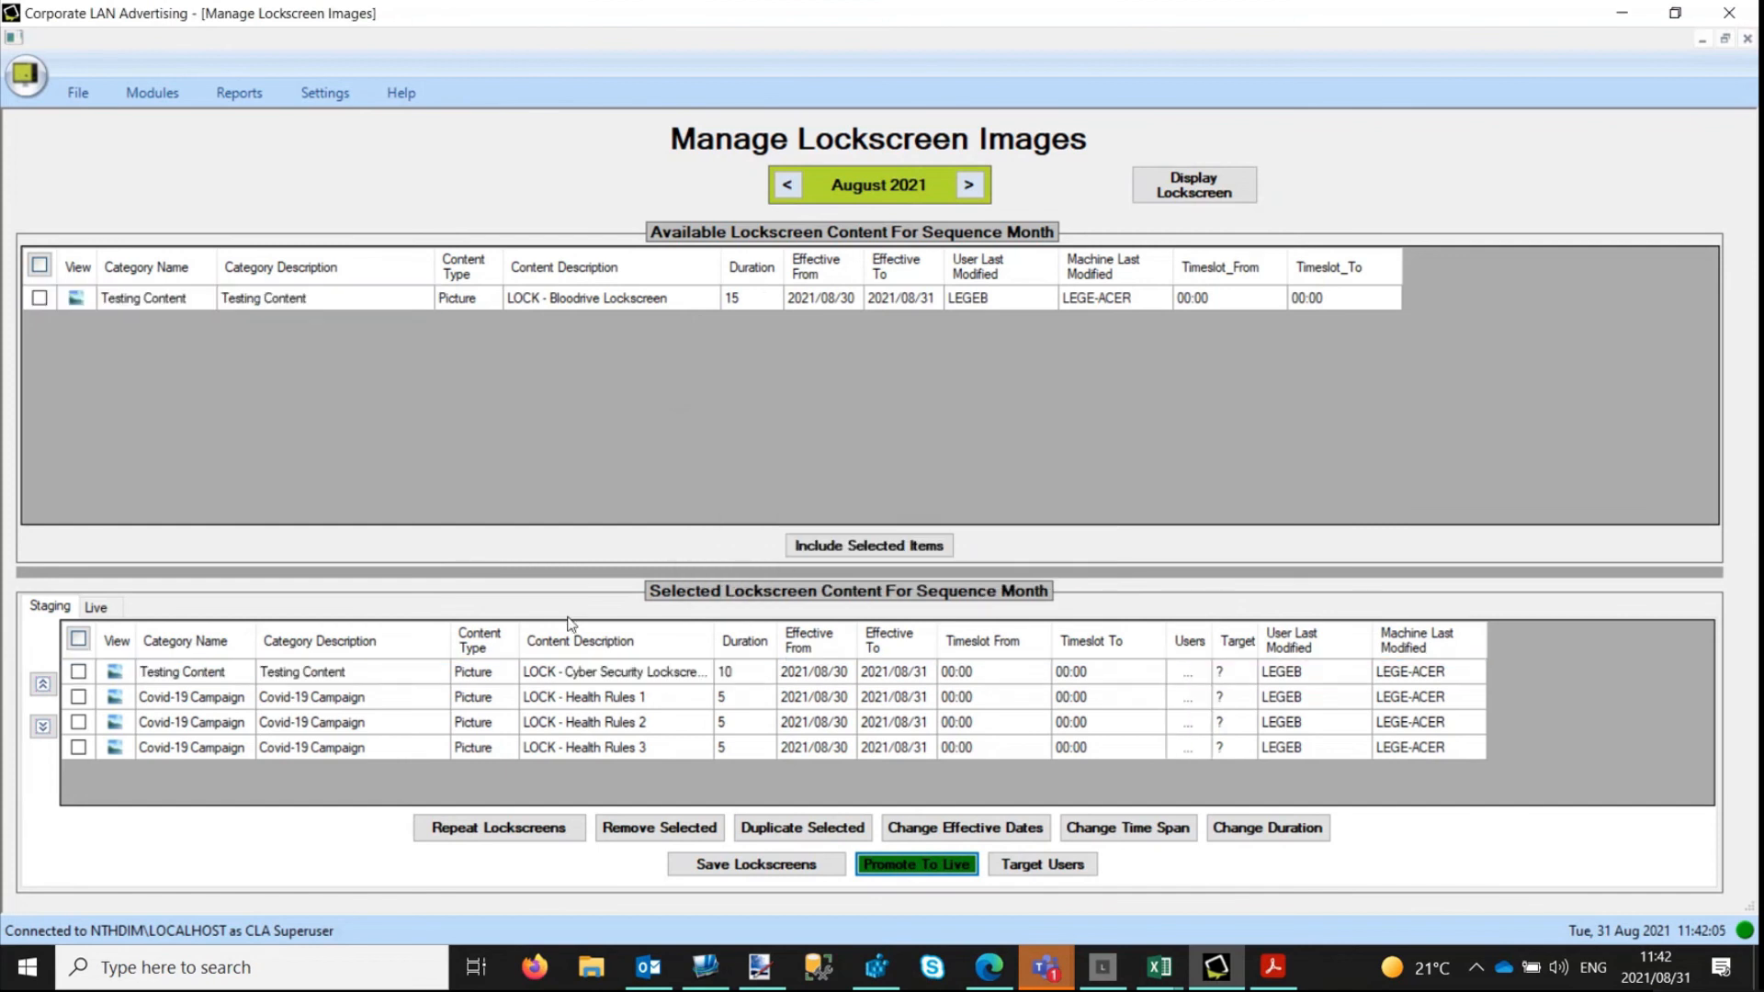
{"action": "left_click", "coordinate": [108, 608]}
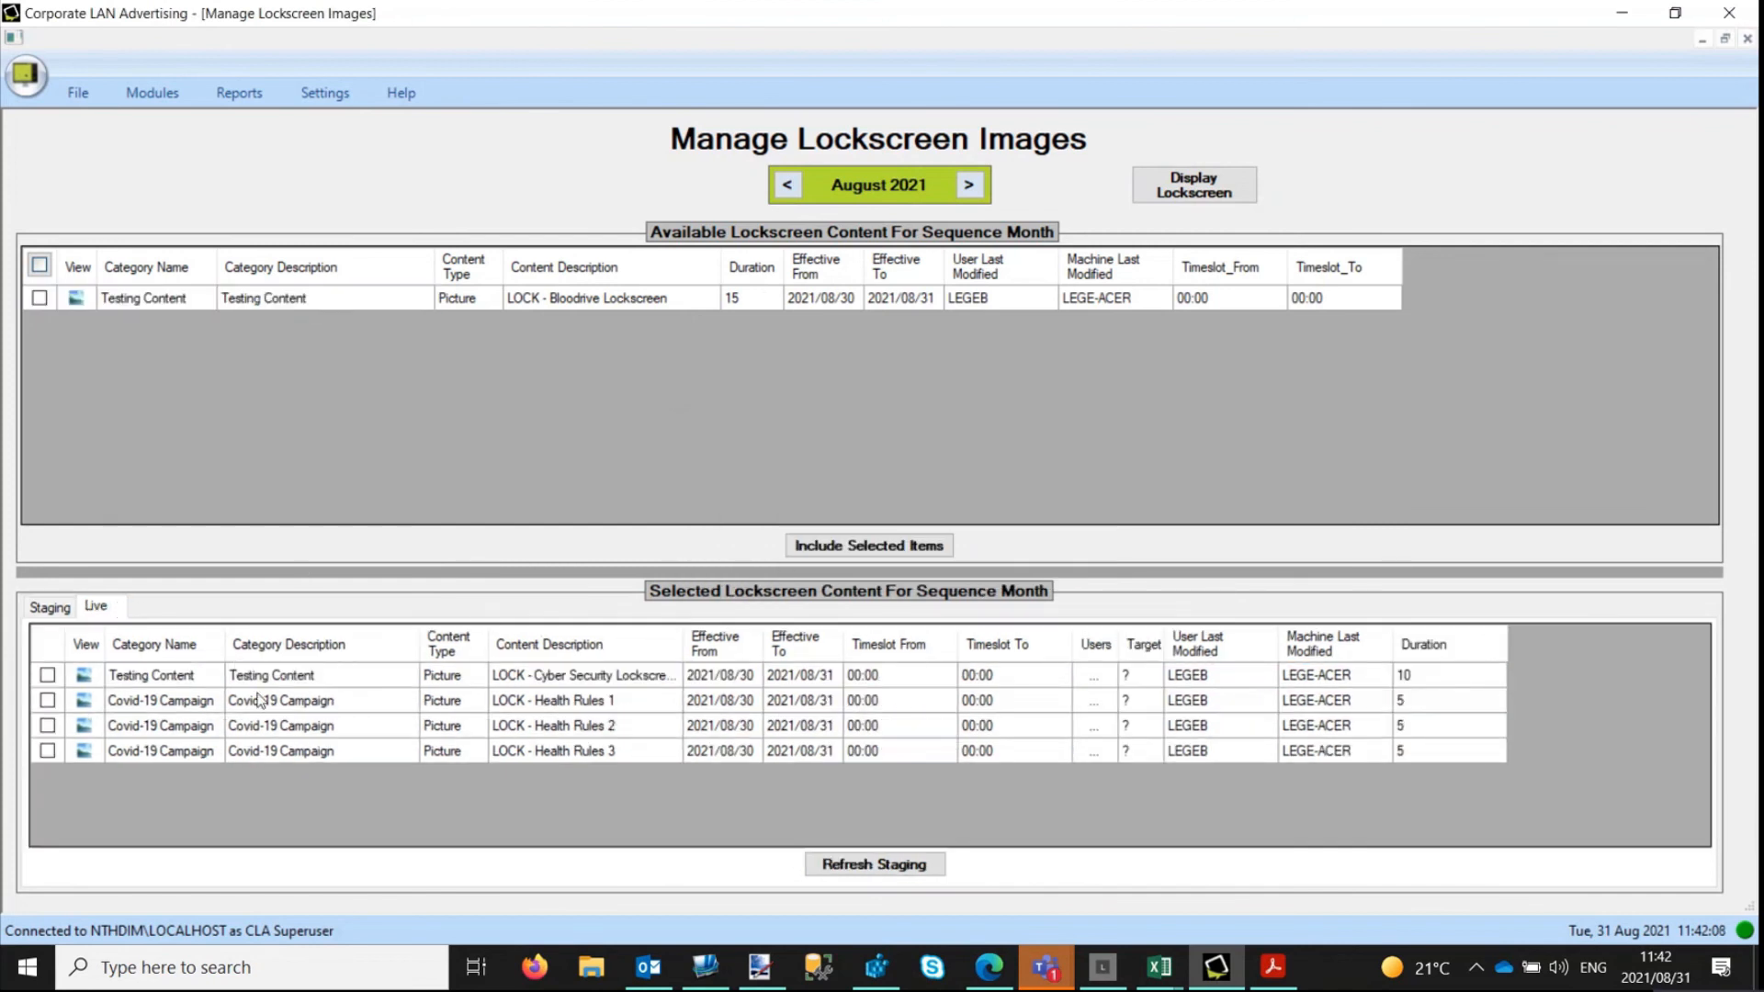
Remove the Cyber Security lockscreen from the staging sequence and save the remaining Health Rules lockscreens.
{"action": "left_click", "coordinate": [64, 604]}
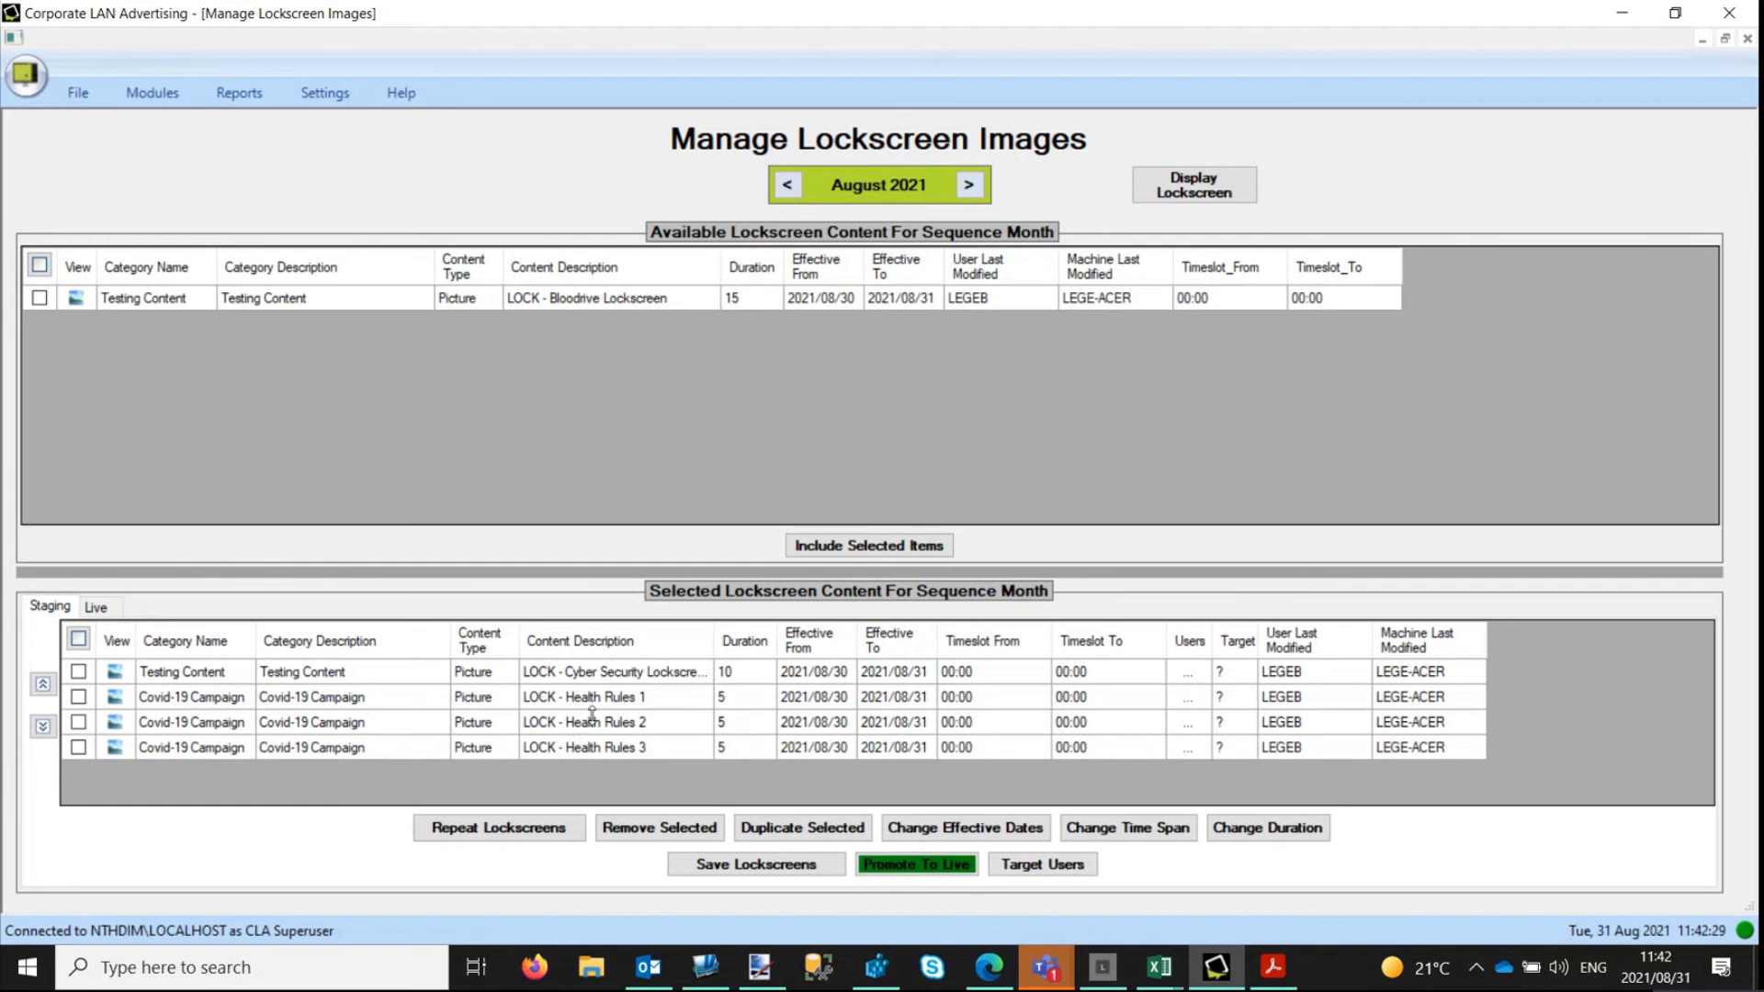
{"action": "left_click", "coordinate": [79, 672]}
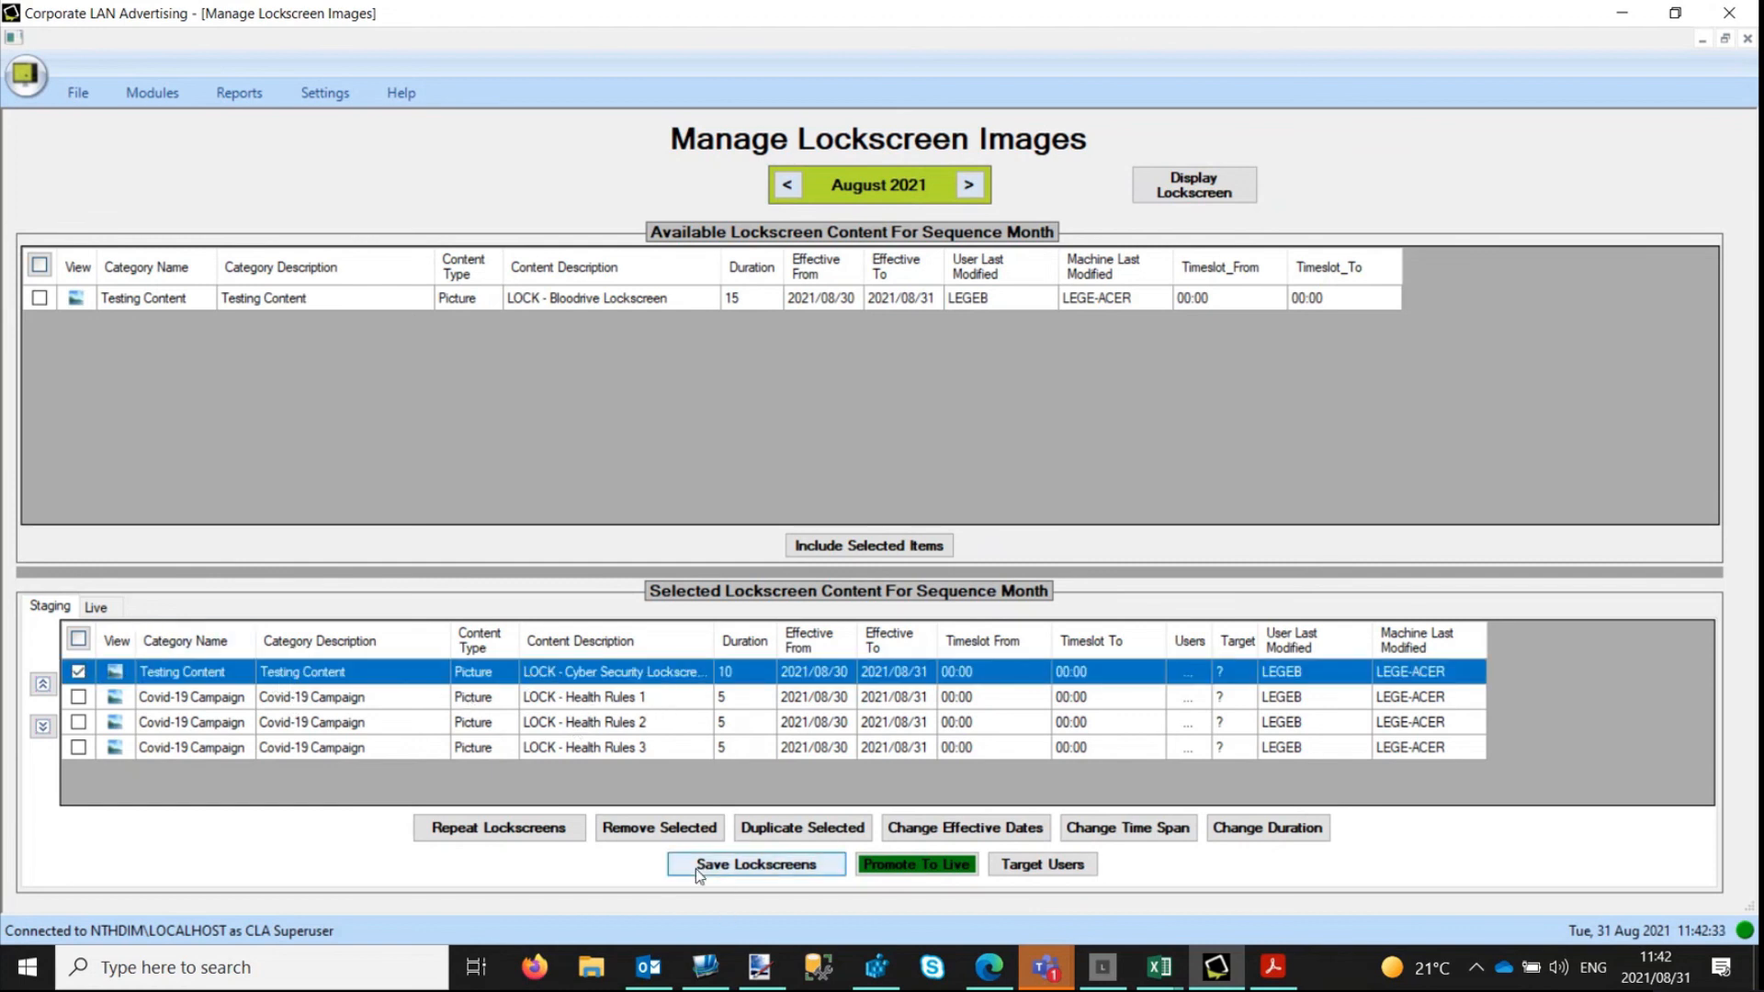
{"action": "left_click", "coordinate": [660, 828]}
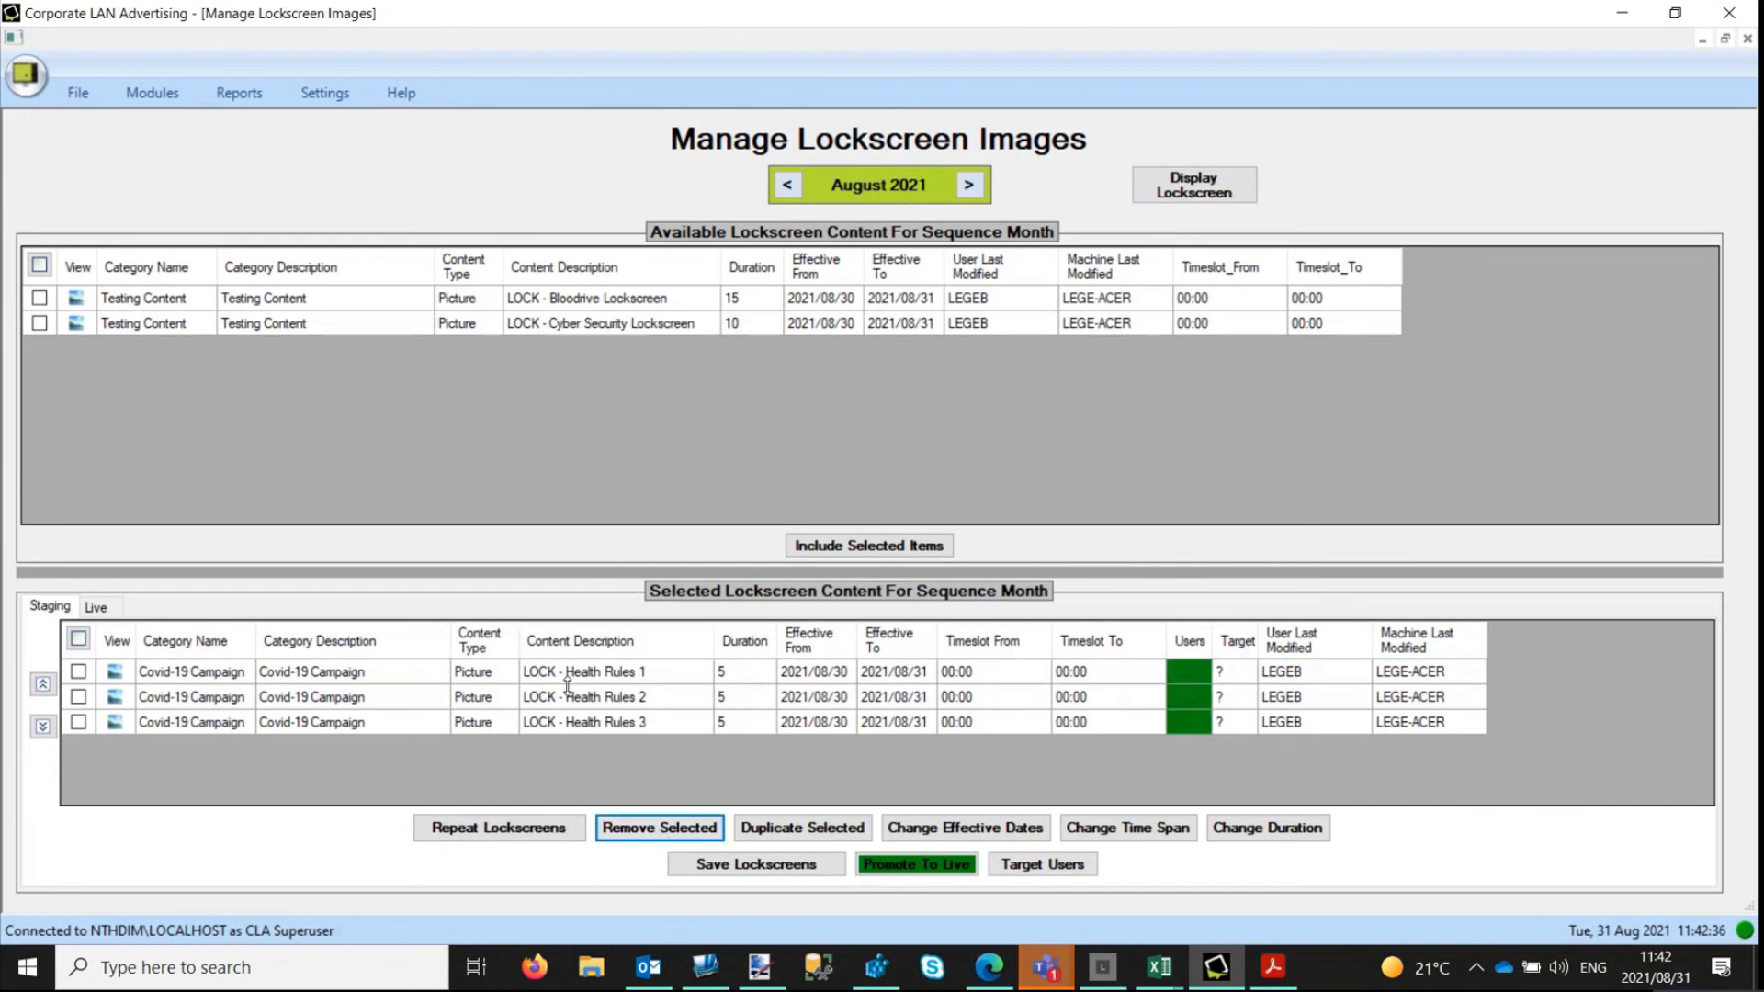
{"action": "left_click", "coordinate": [783, 868]}
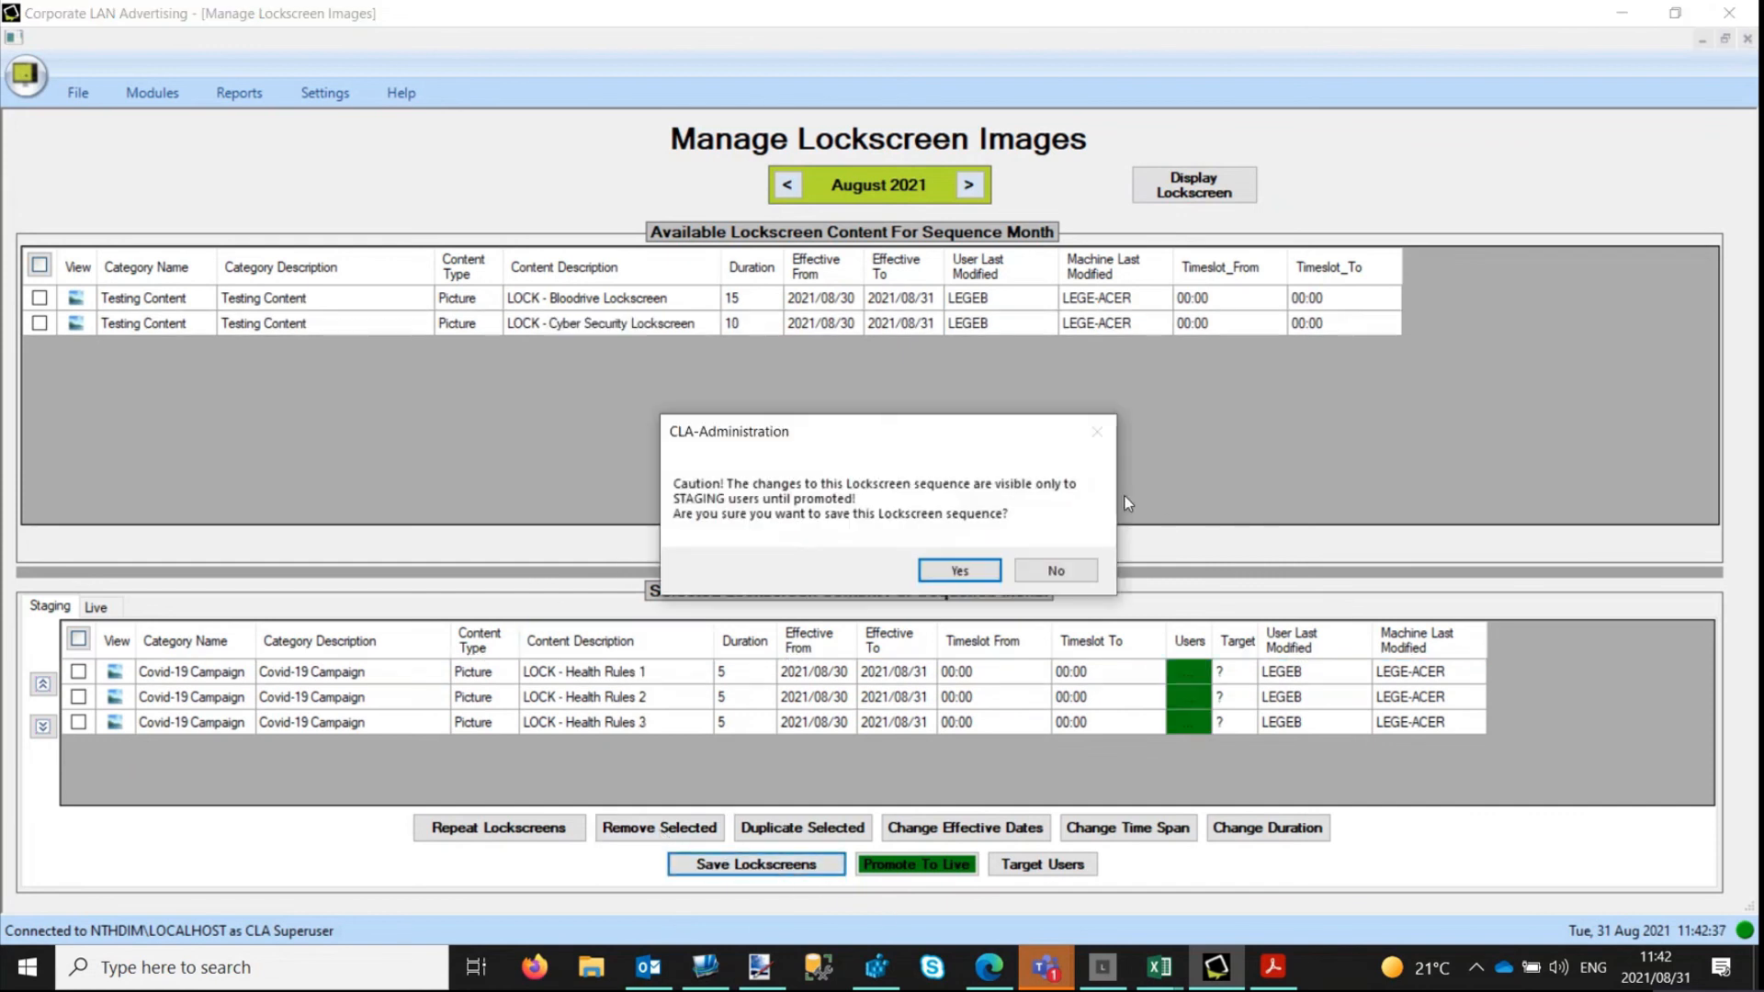
{"action": "left_click", "coordinate": [961, 575]}
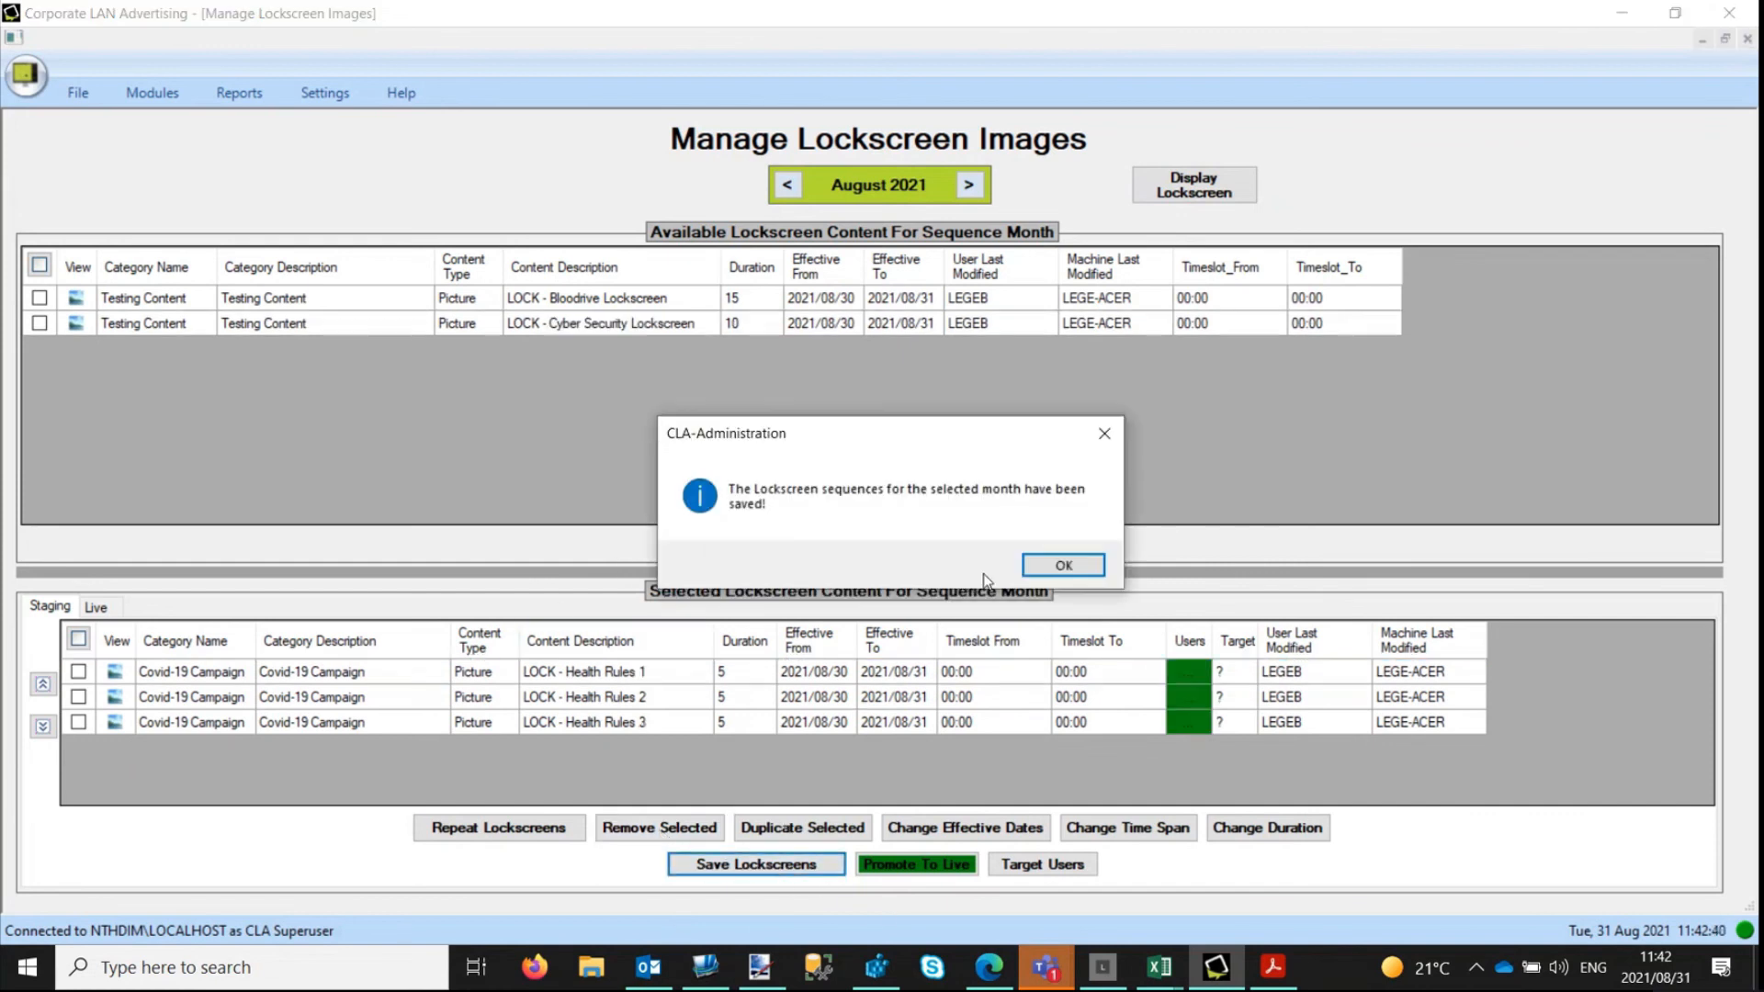
Dismiss the save confirmation and compare the Live lockscreen list for August 2021 with the staging list.
{"action": "left_click", "coordinate": [1073, 568]}
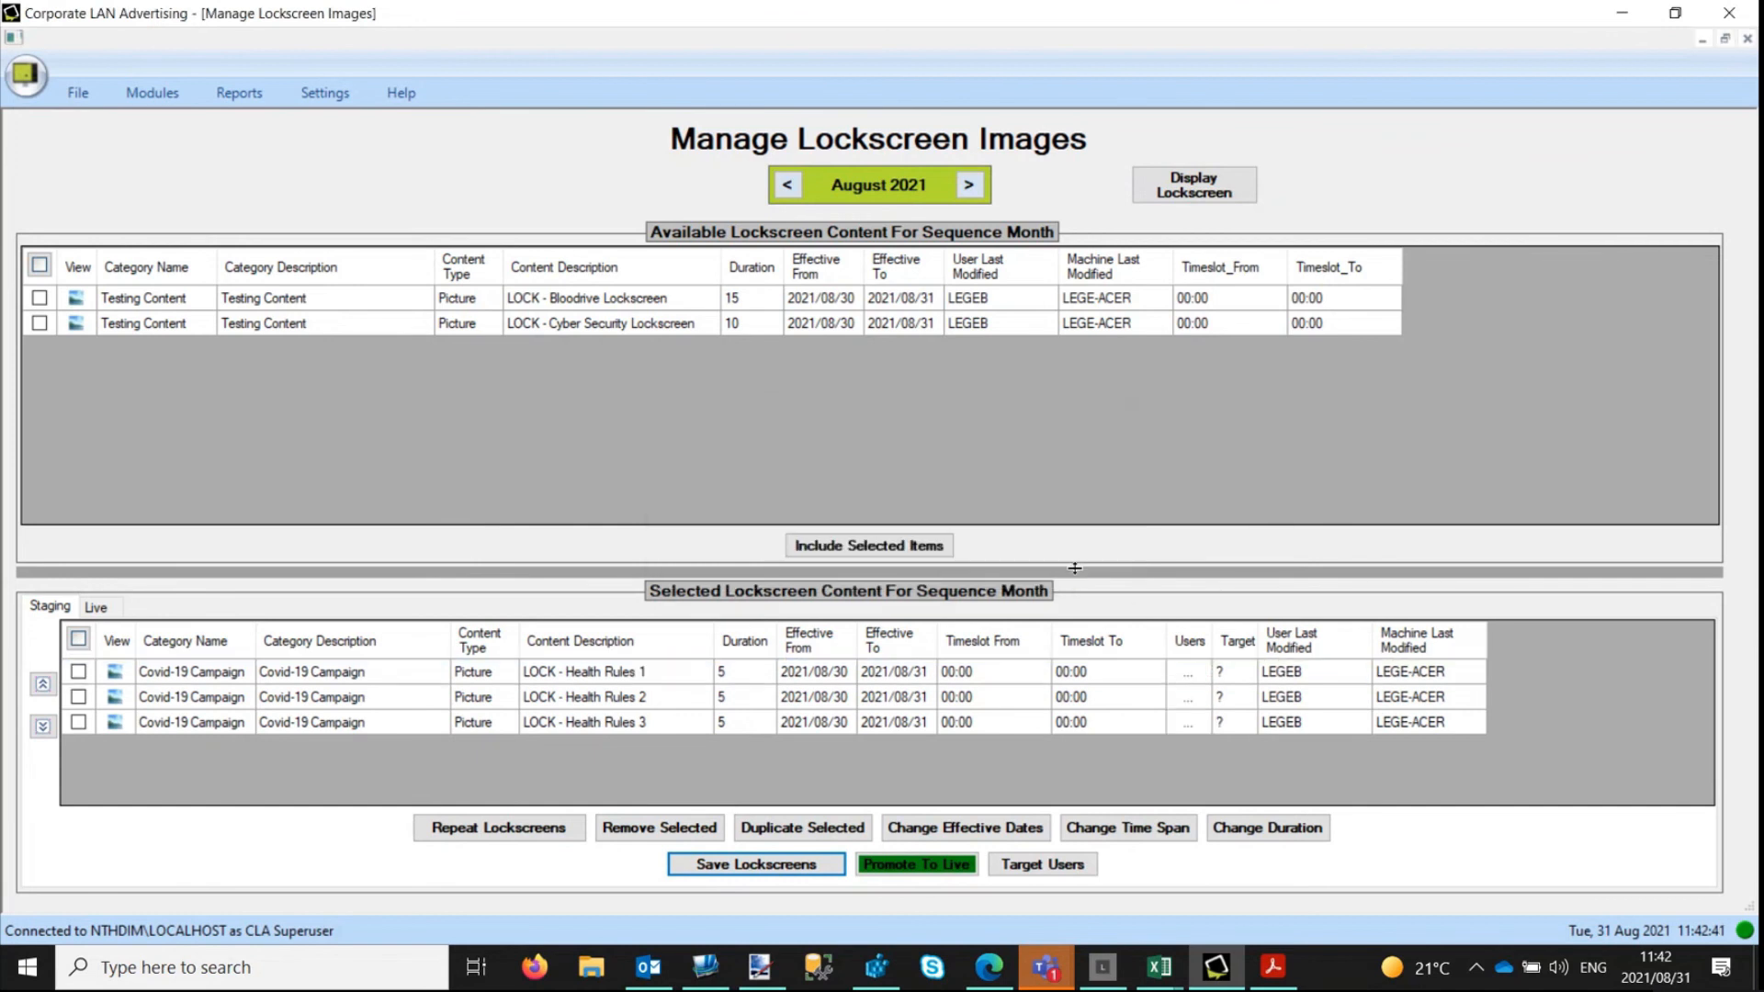
{"action": "left_click", "coordinate": [98, 608]}
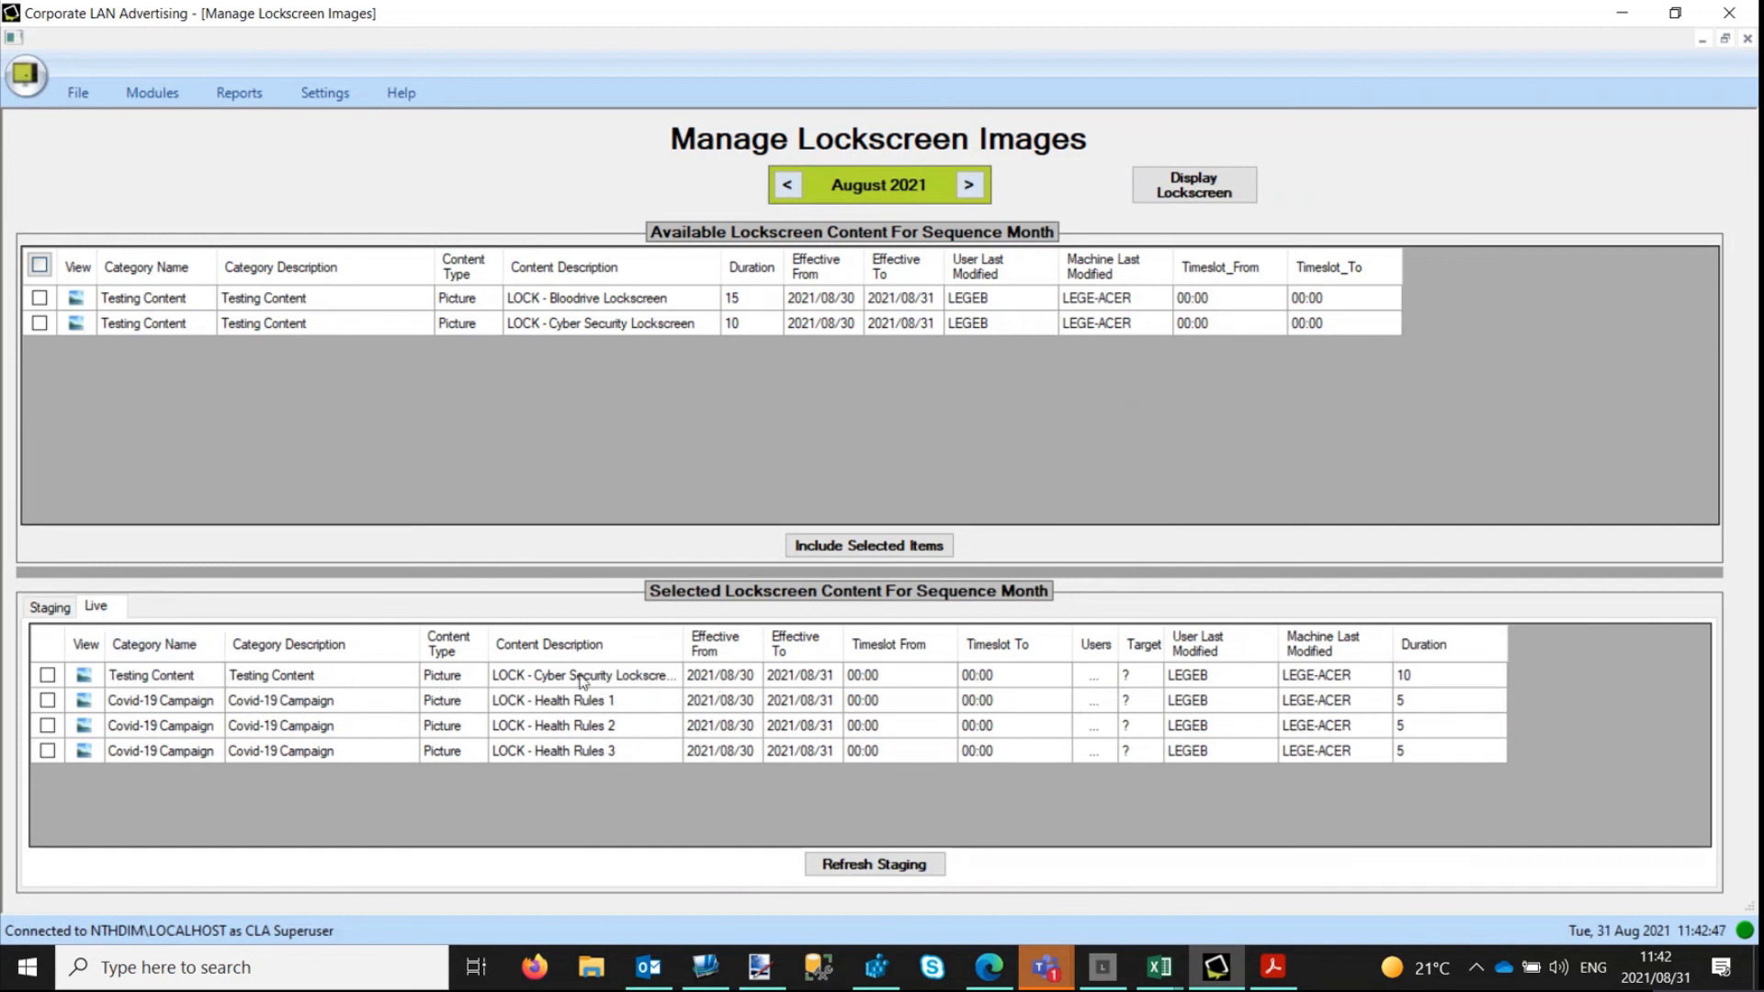
{"action": "left_click", "coordinate": [50, 607]}
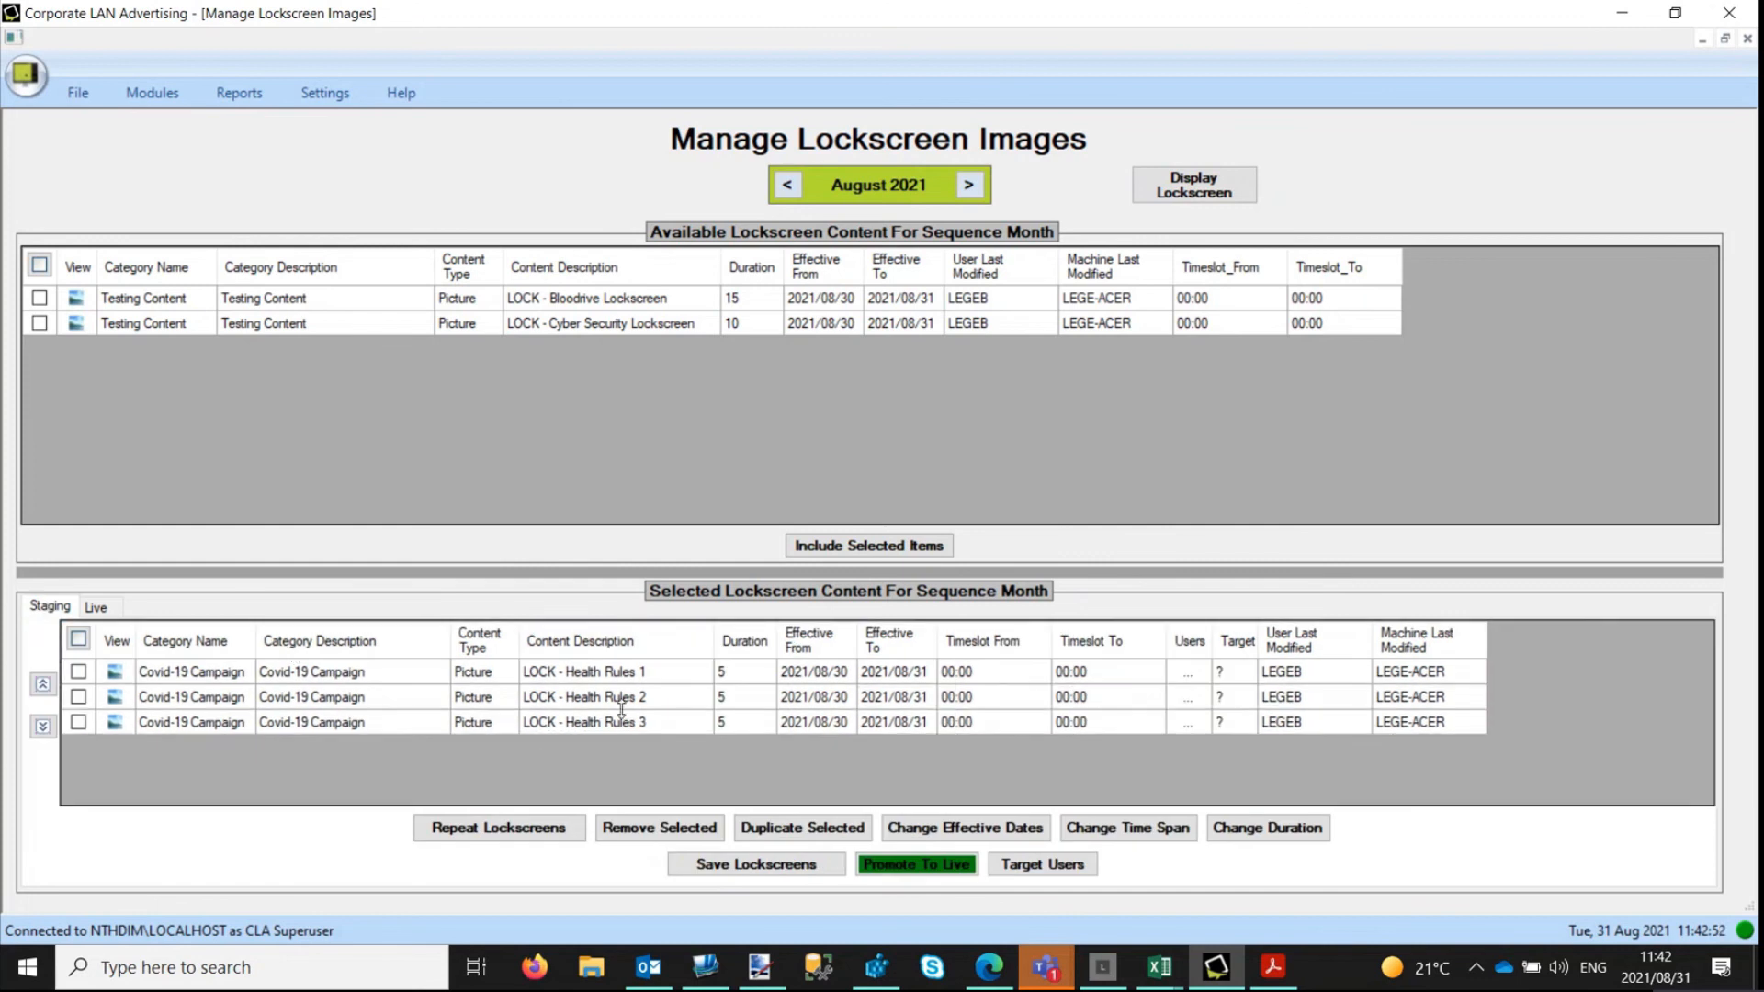
Promote the three staged Health Rules lockscreens to live with the administration password, check the Live list, and return to the staging list.
{"action": "left_click", "coordinate": [932, 870]}
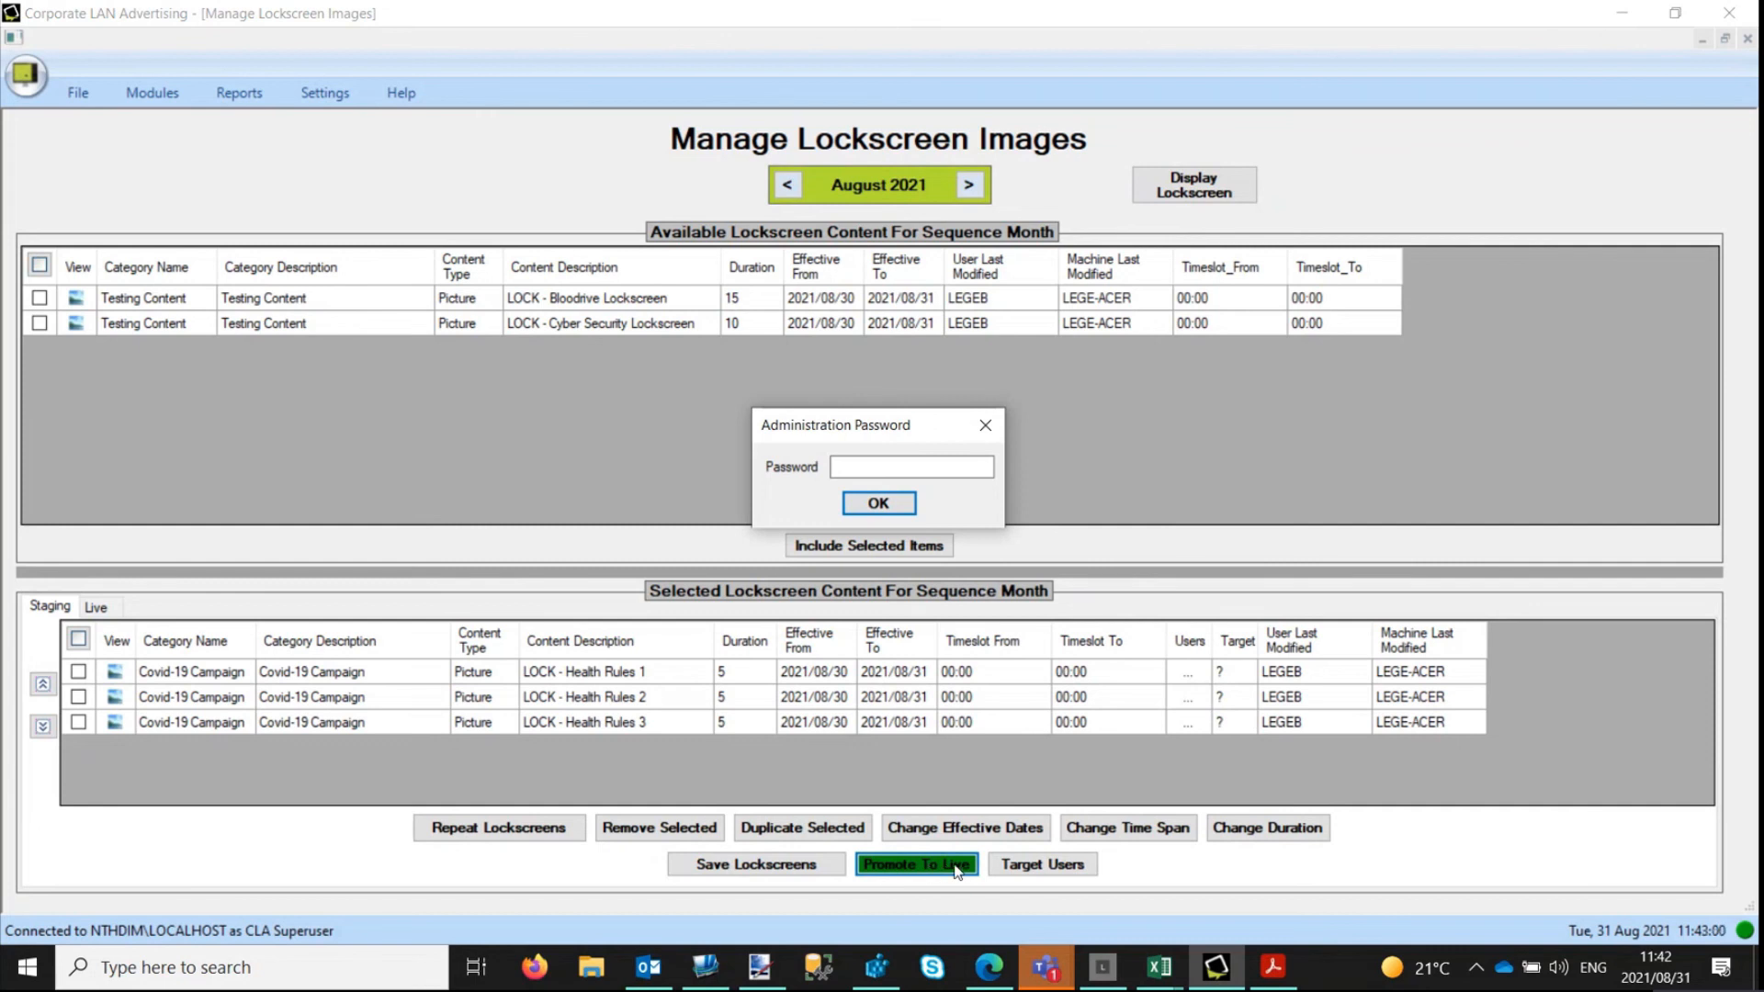
{"action": "left_click", "coordinate": [932, 465]}
{"action": "type", "text": "************"}
{"action": "key", "text": "Return"}
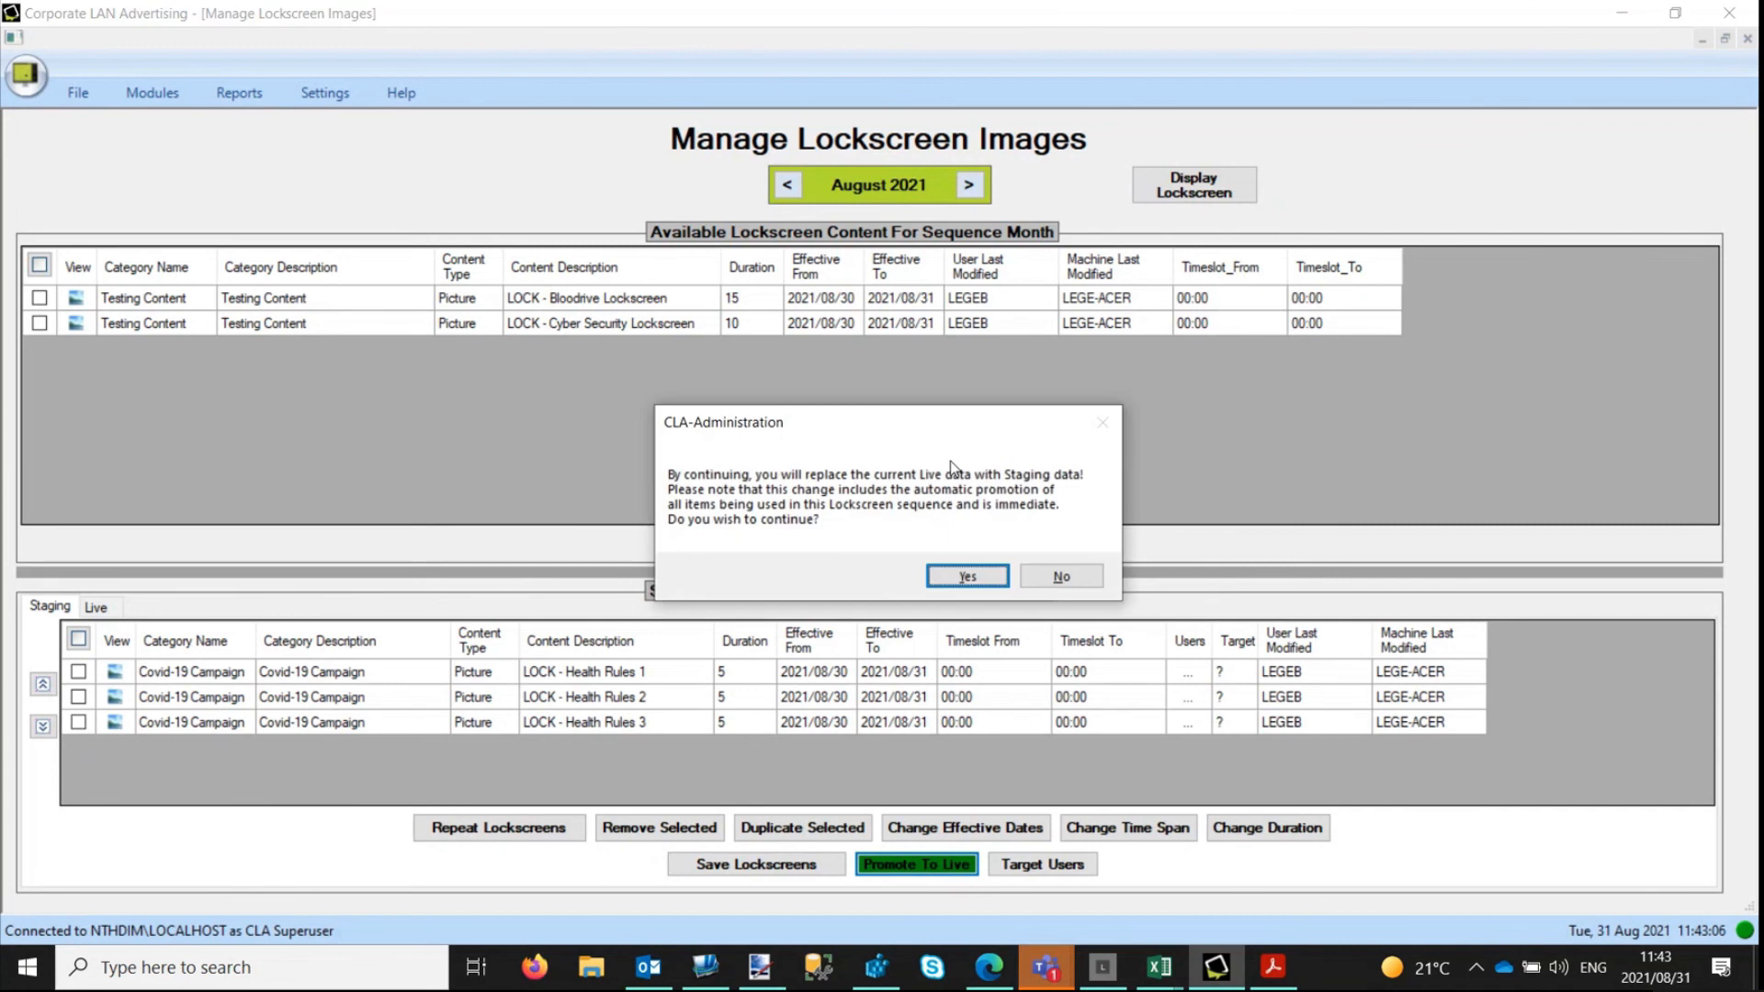
{"action": "left_click", "coordinate": [969, 577]}
{"action": "left_click", "coordinate": [1032, 562]}
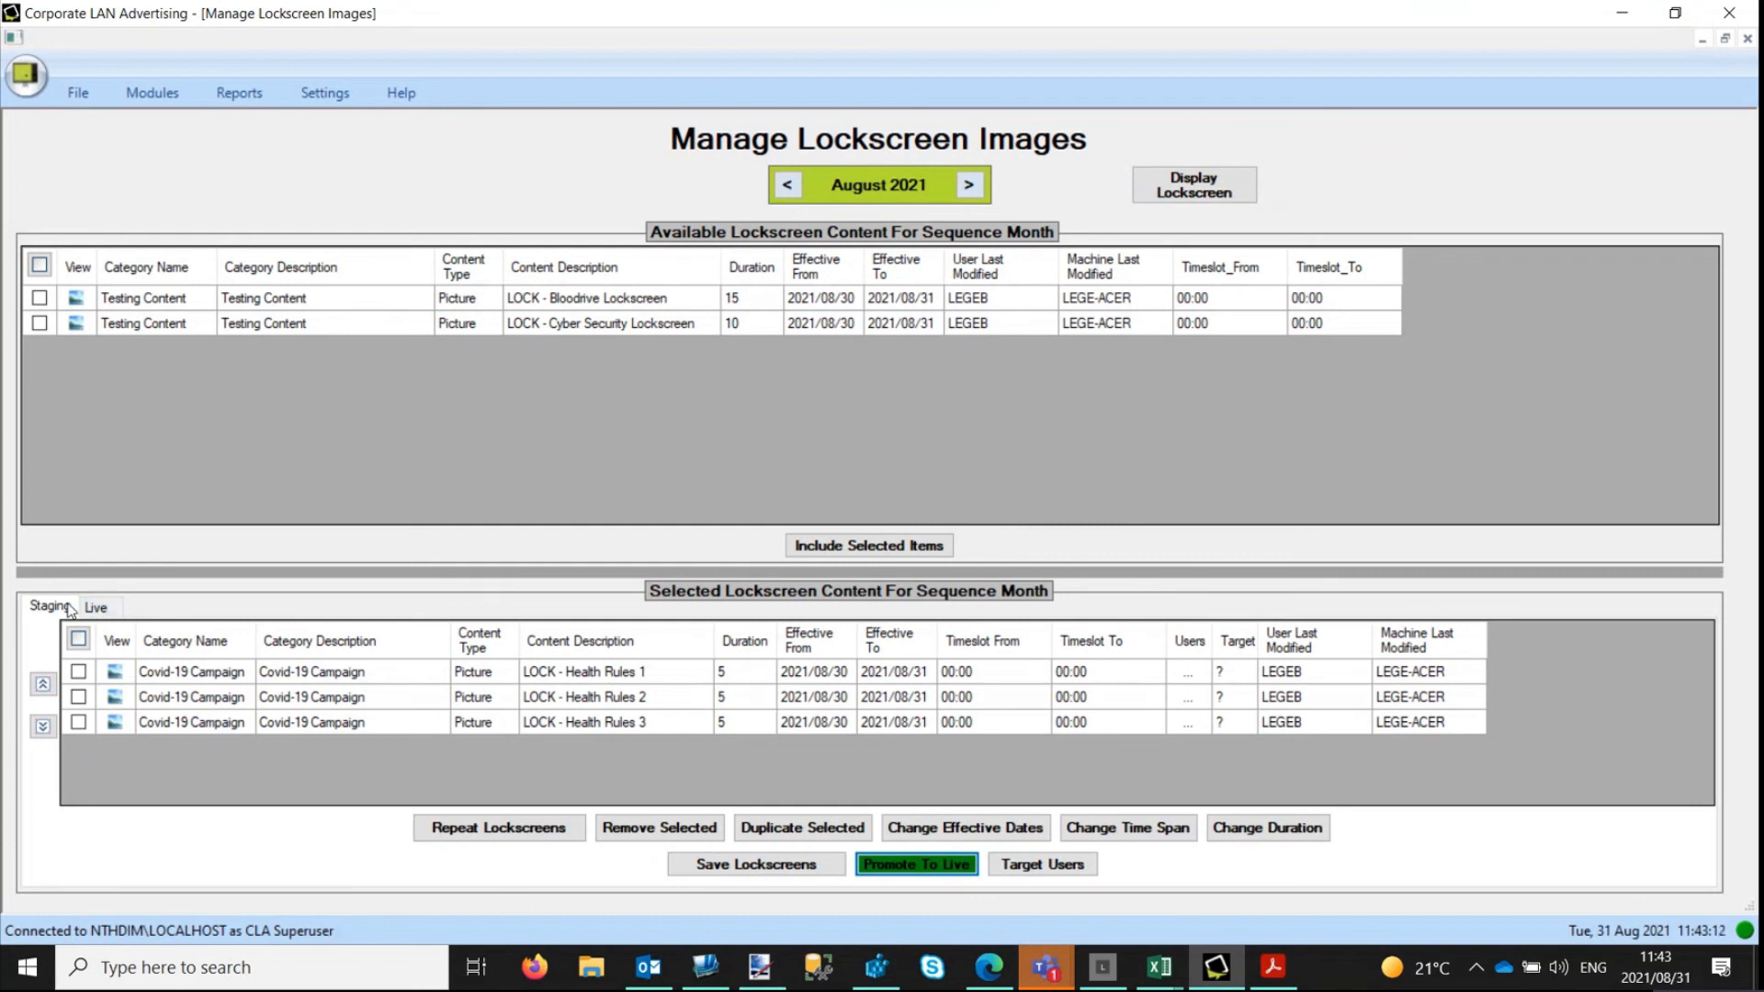
{"action": "left_click", "coordinate": [96, 608]}
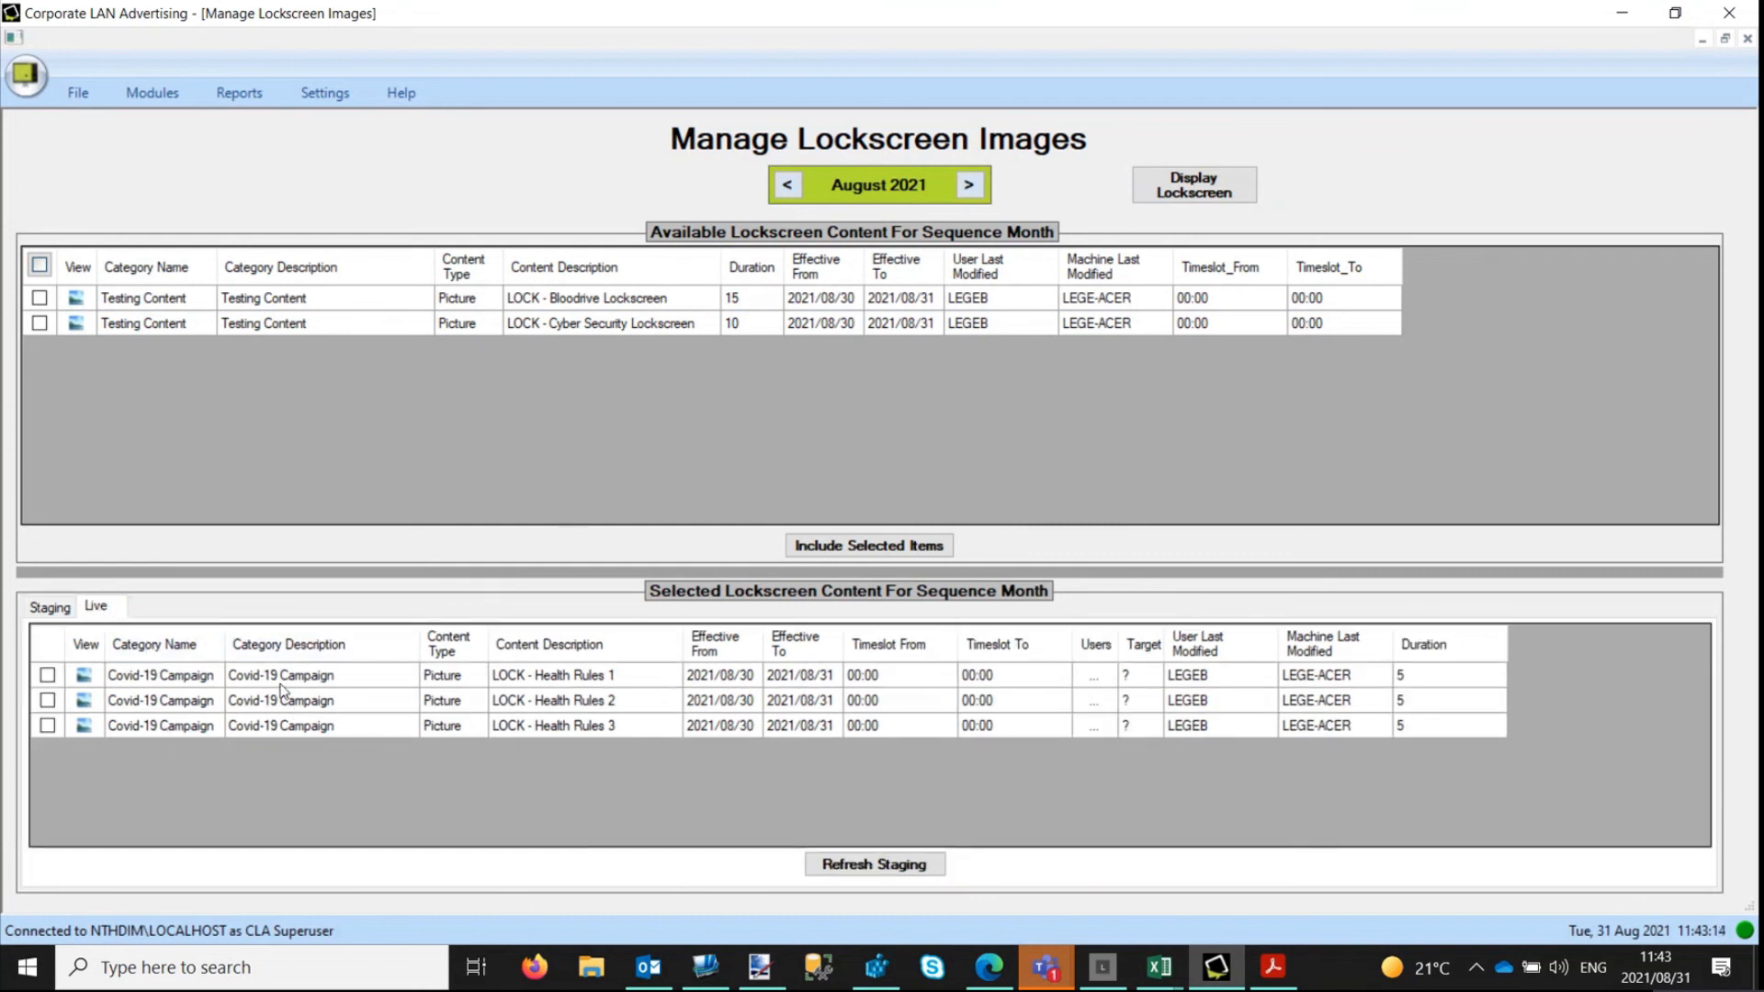
{"action": "left_click", "coordinate": [49, 608]}
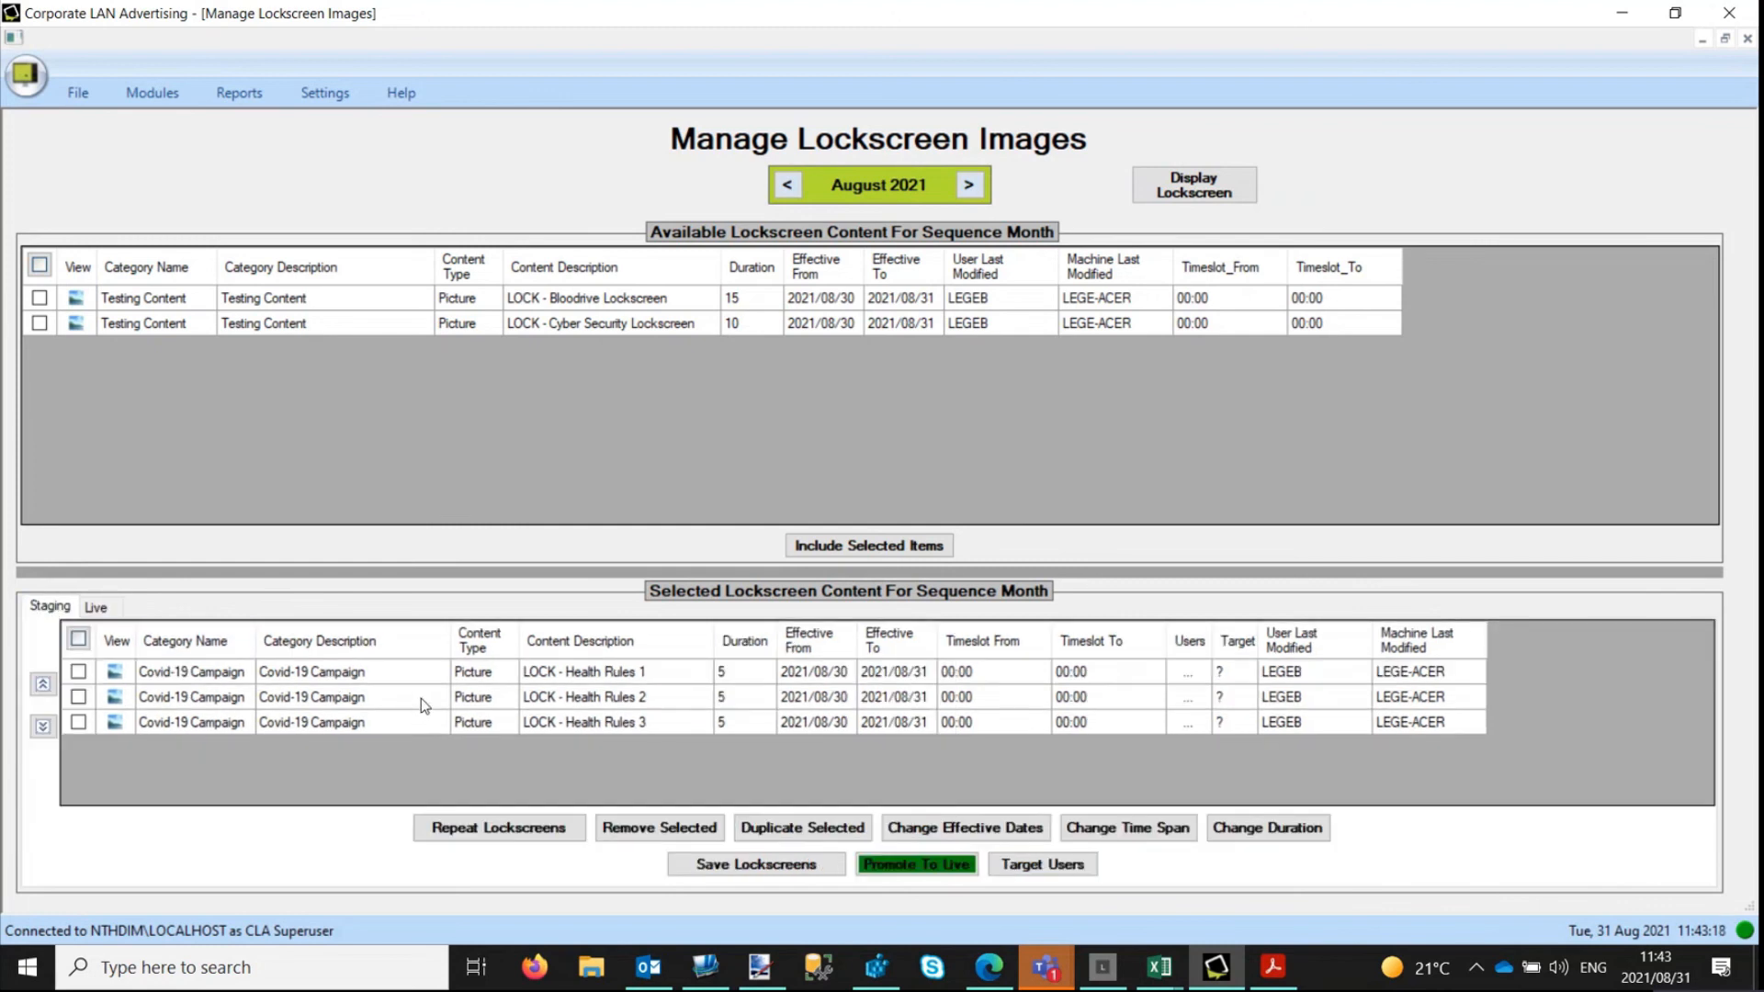